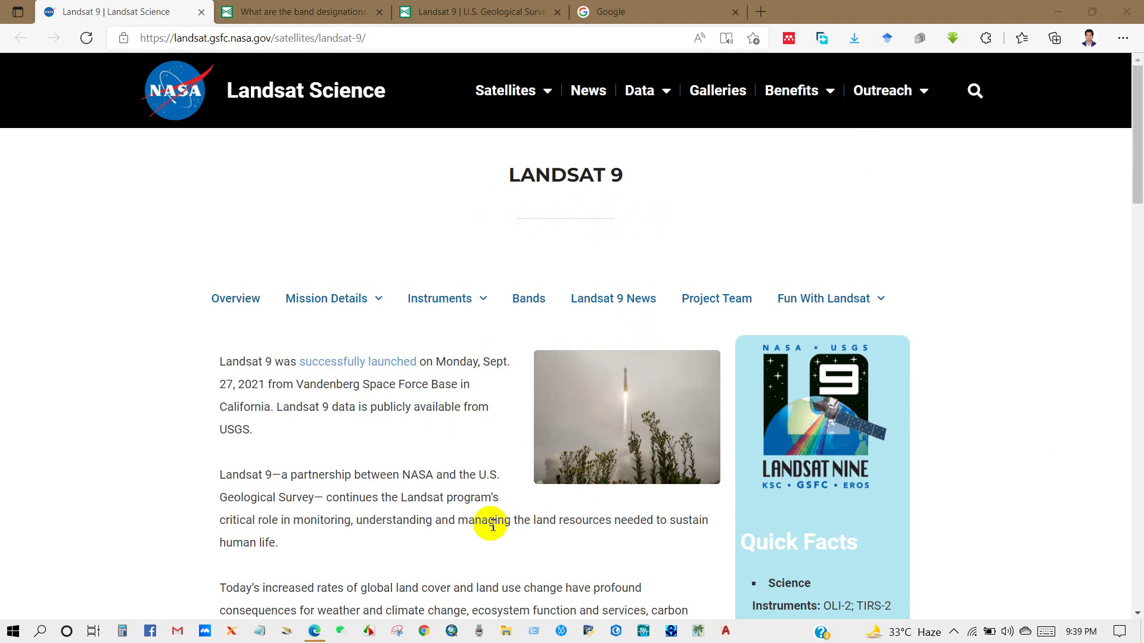
Search Google for 'earth explorer'
left_click(444, 491)
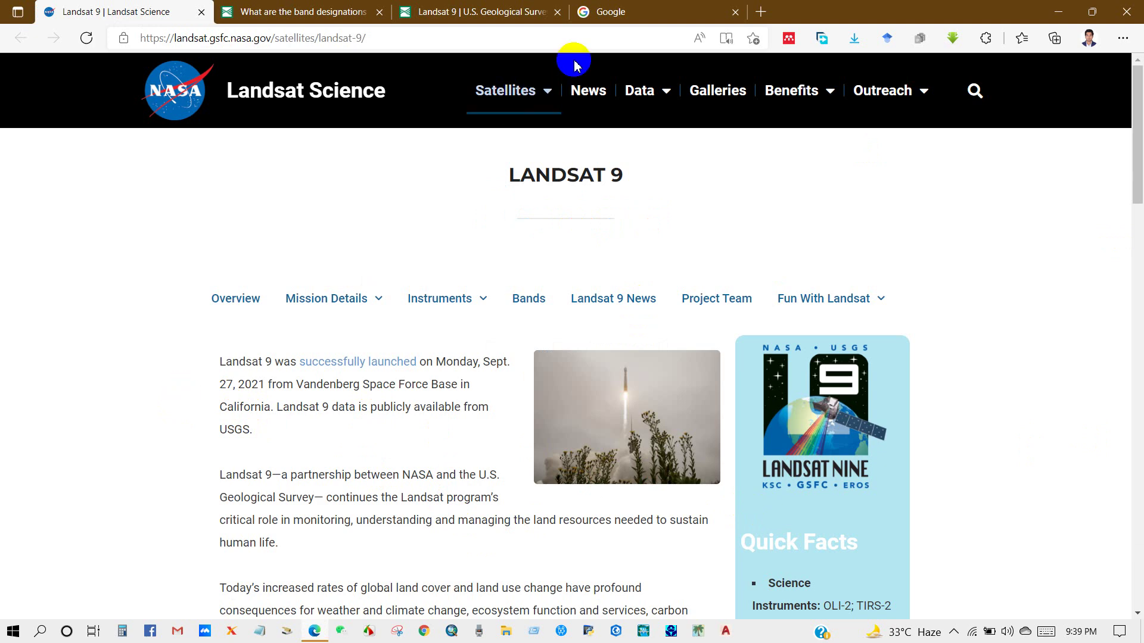
left_click(616, 13)
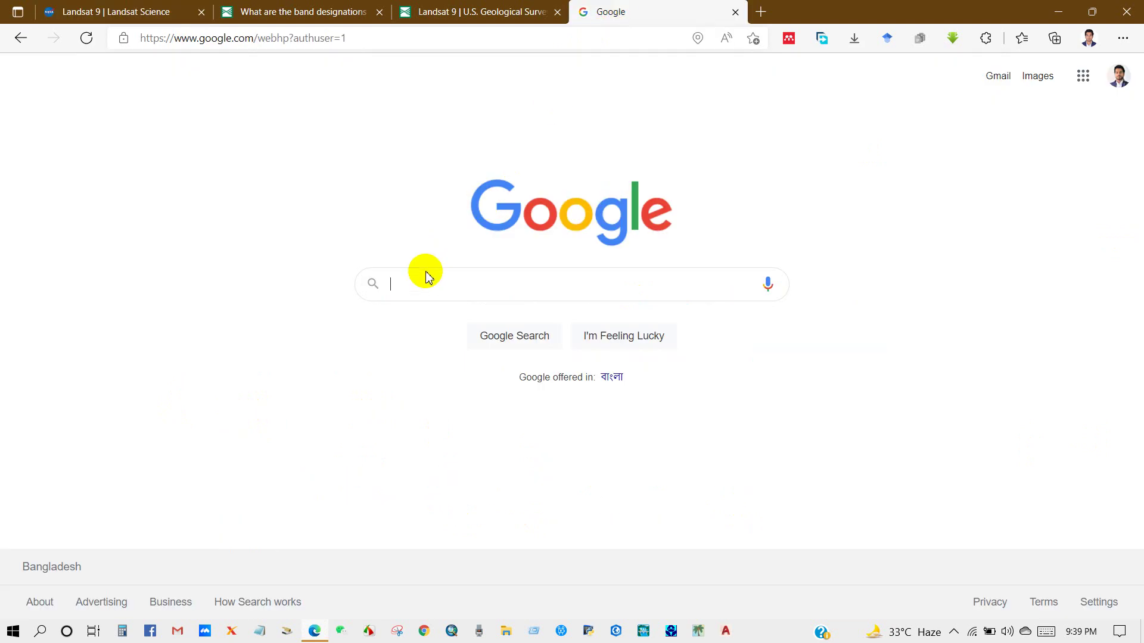
left_click(407, 286)
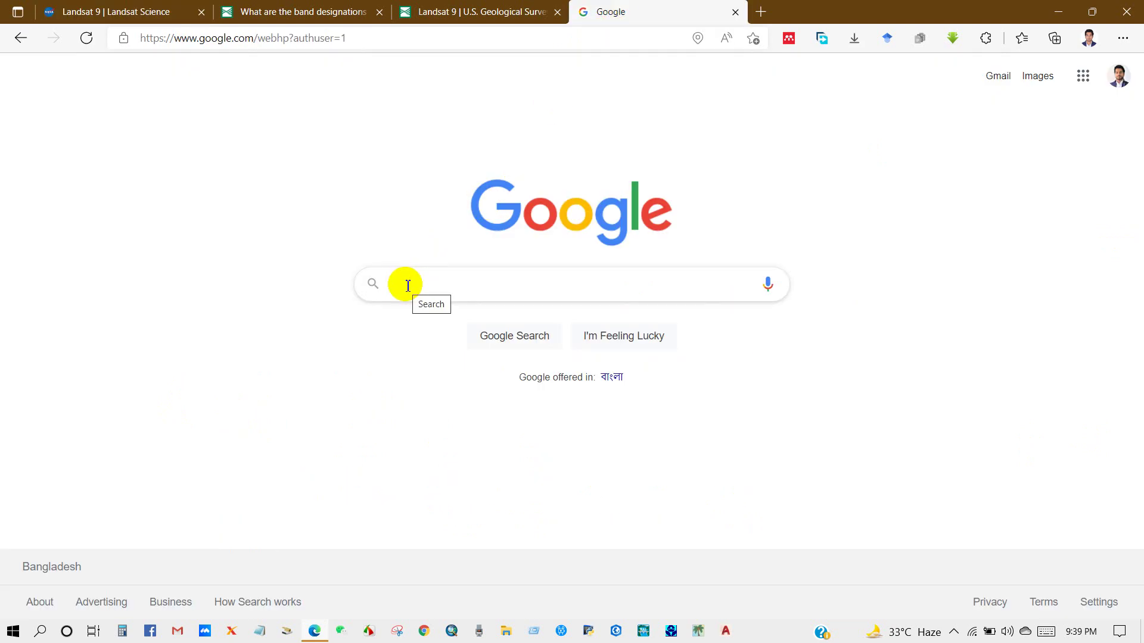
type("ea")
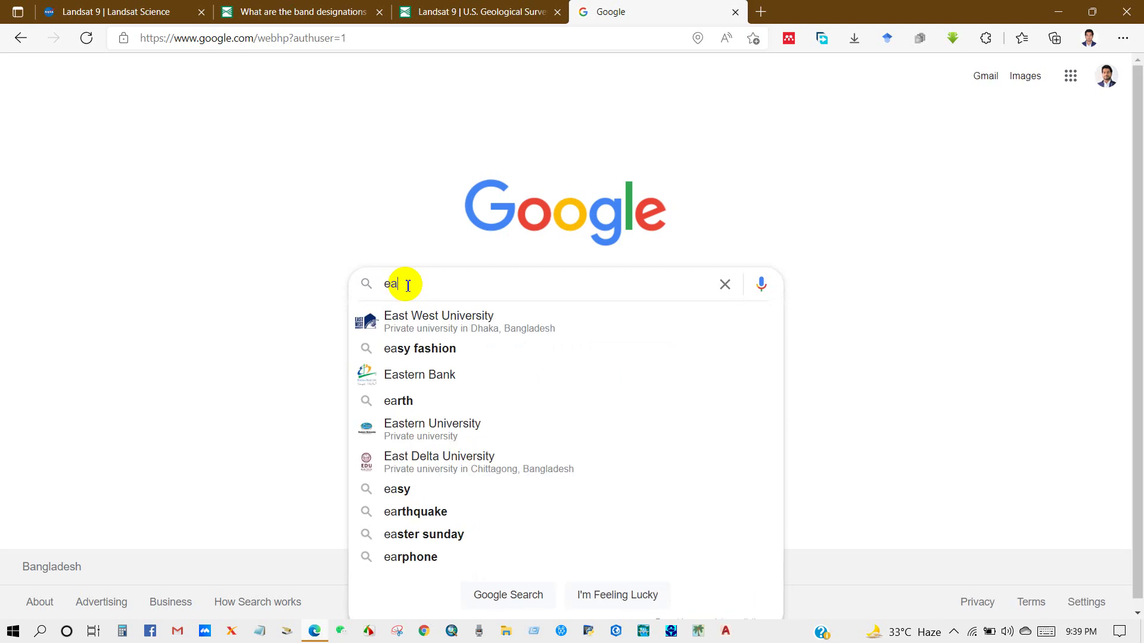
type("rth ex")
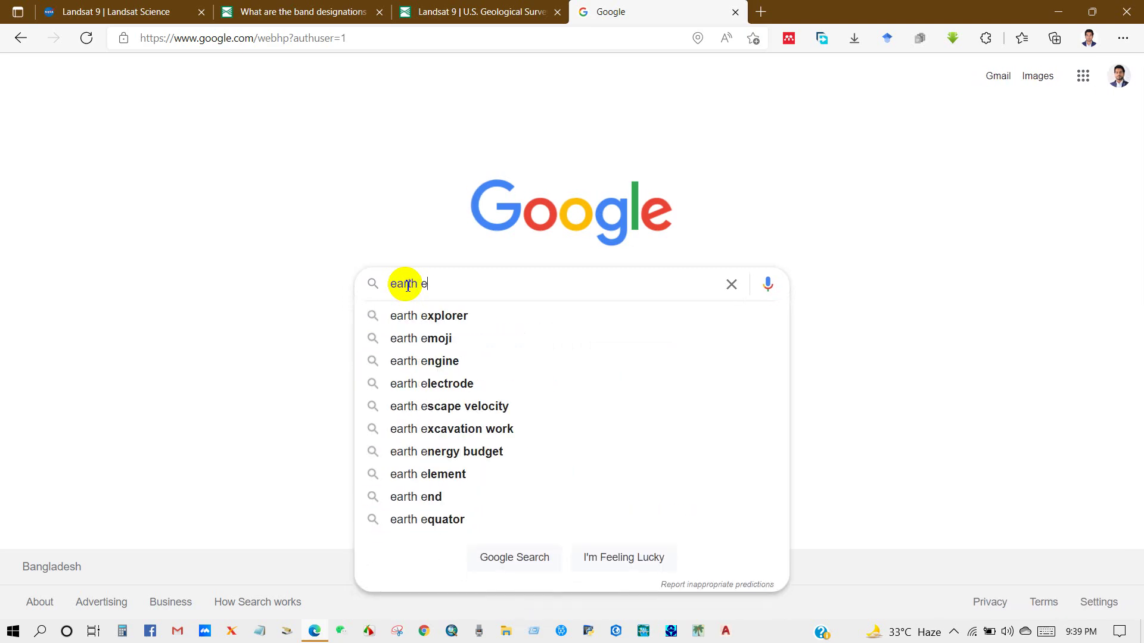
left_click(412, 317)
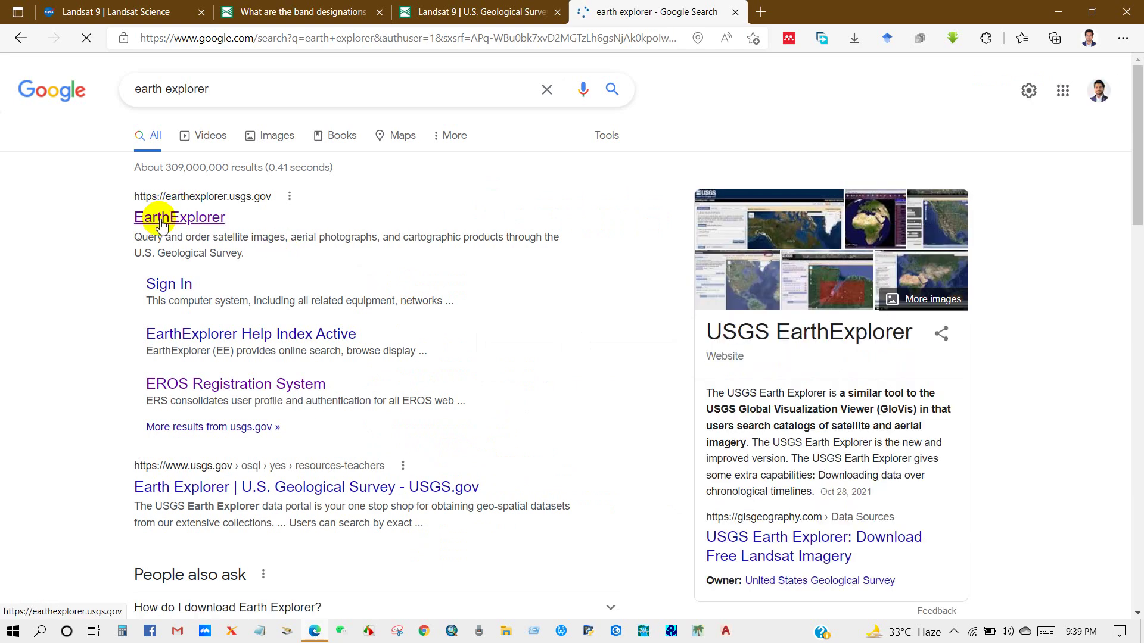
Open the USGS EarthExplorer result and go to its login page with saved credentials suggested
left_click(160, 222)
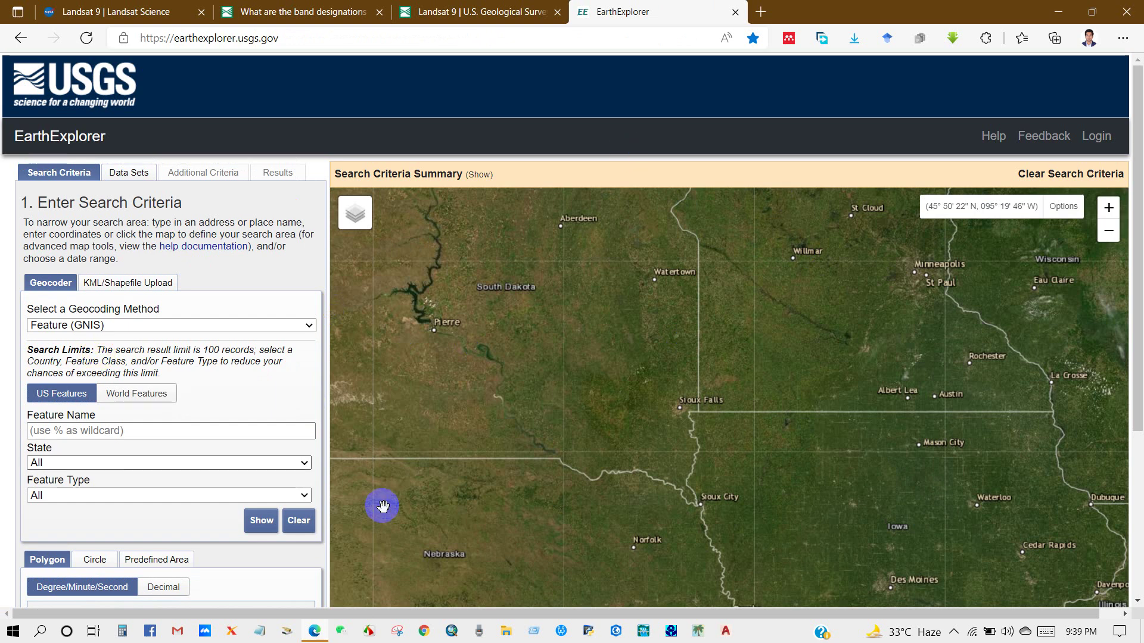
left_click(1095, 136)
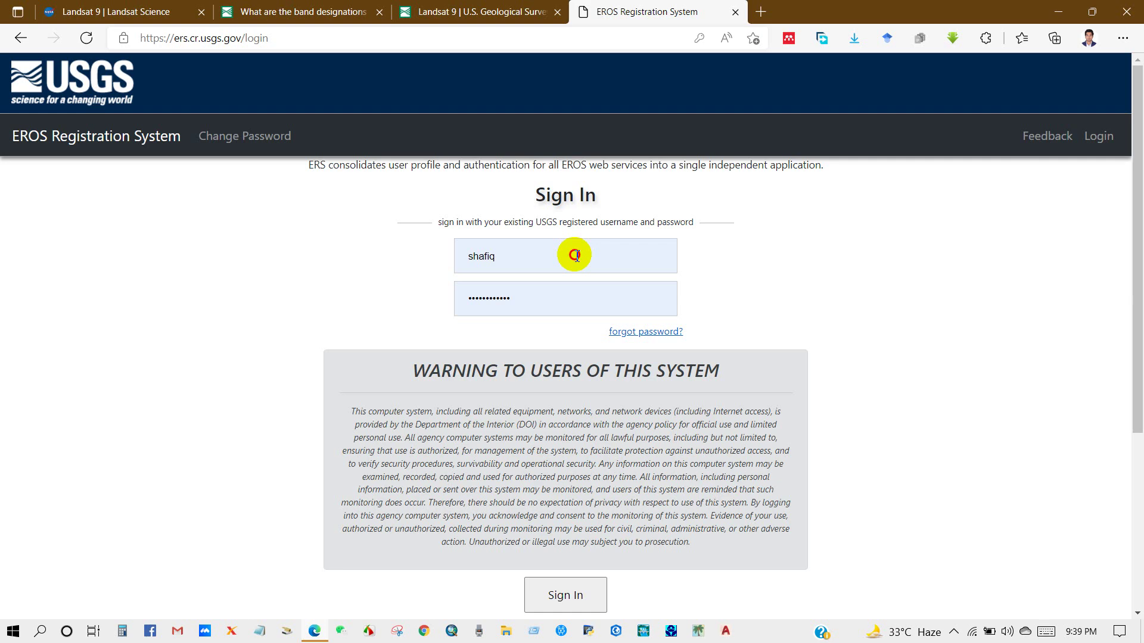
left_click(575, 255)
Sign in to EarthExplorer using the saved USGS username and password
left_click(483, 297)
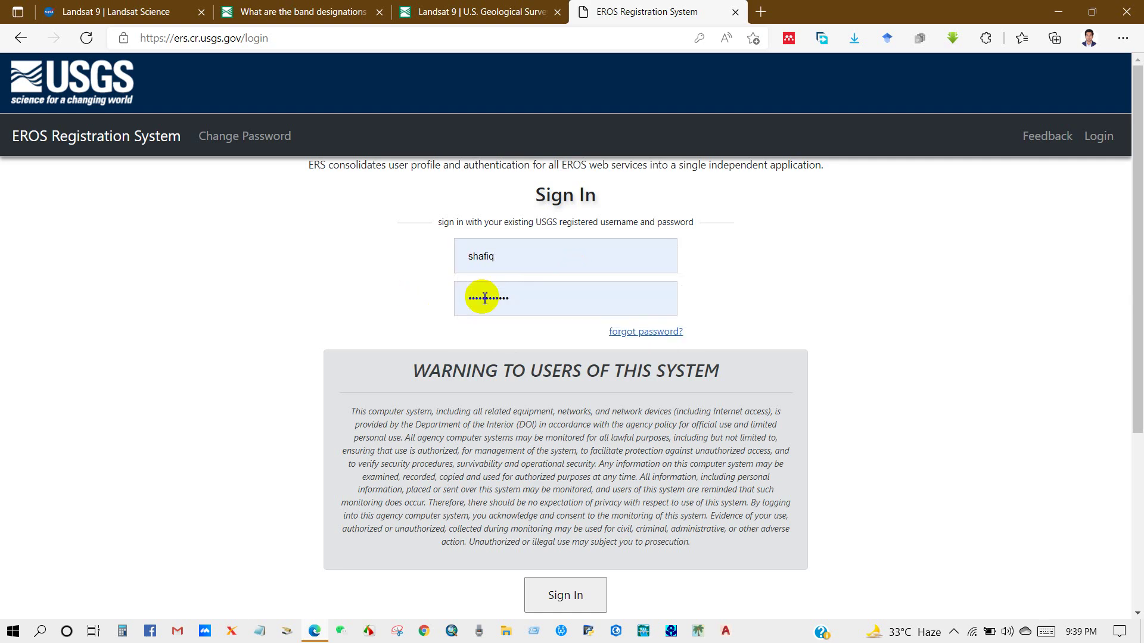
scroll(391, 350, "down", 1)
scroll(391, 350, "down", 4)
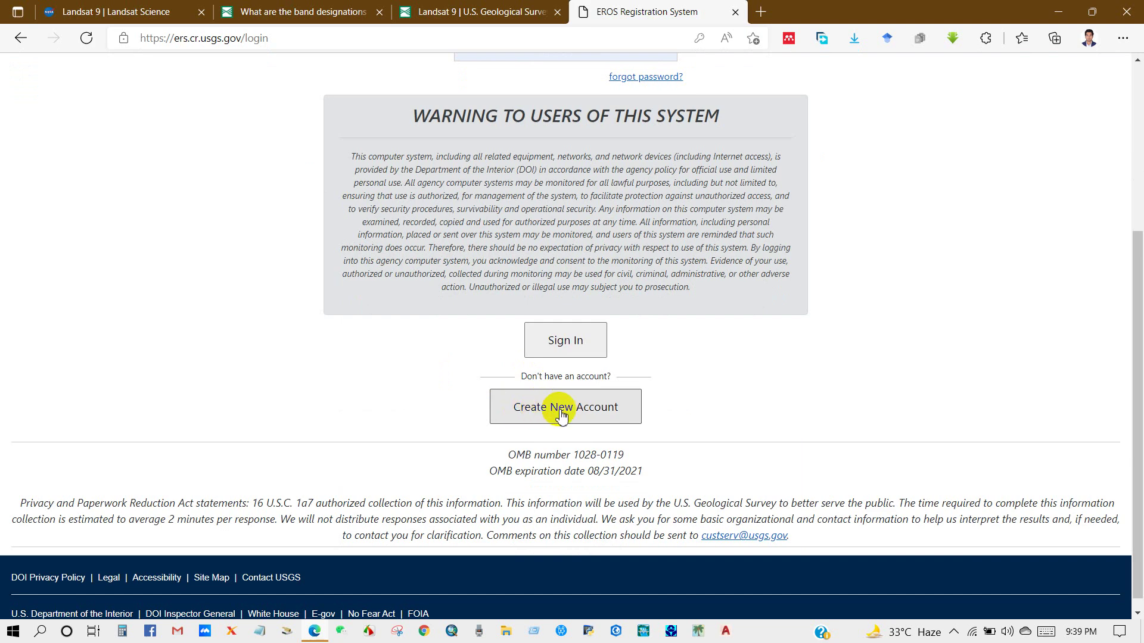
left_click(554, 345)
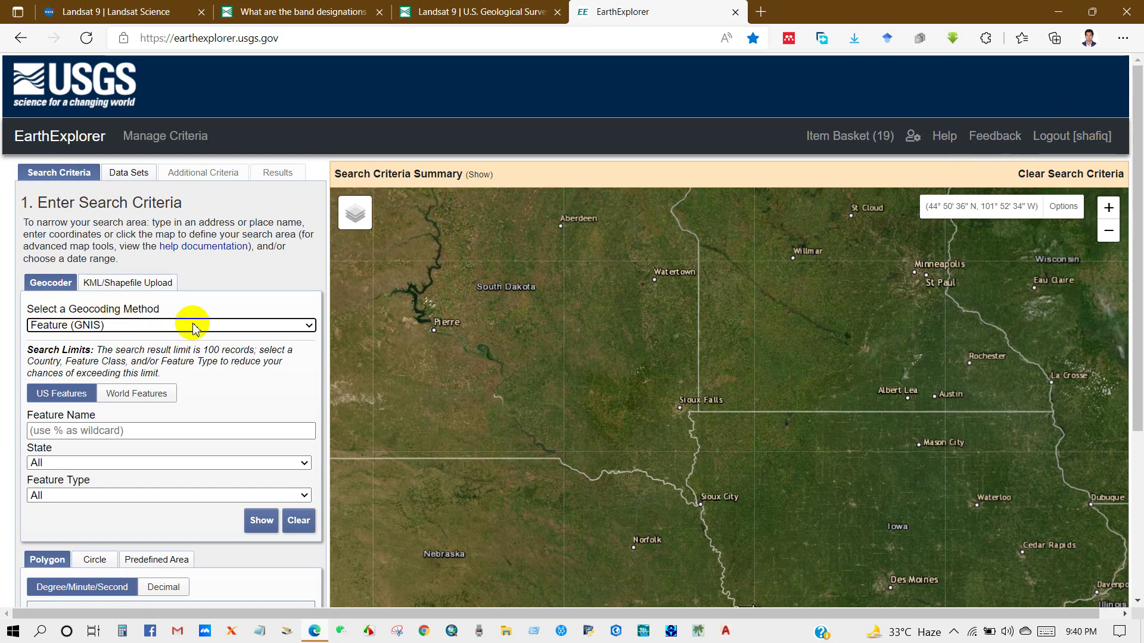
Choose Address/Place as the search-area geocoding method
left_click(225, 325)
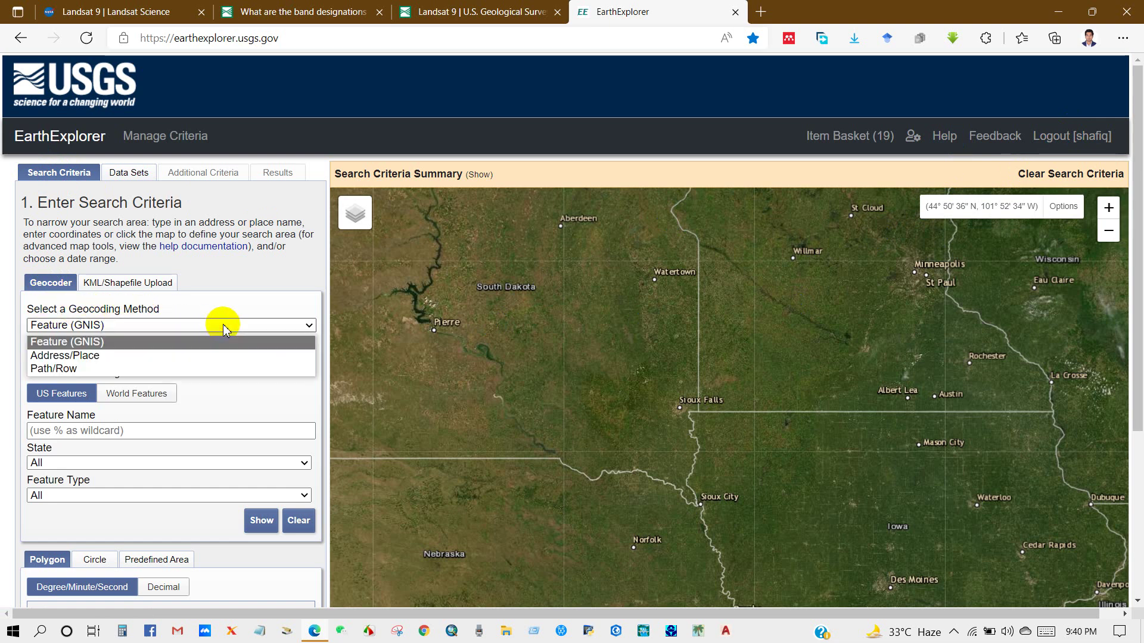
left_click(54, 356)
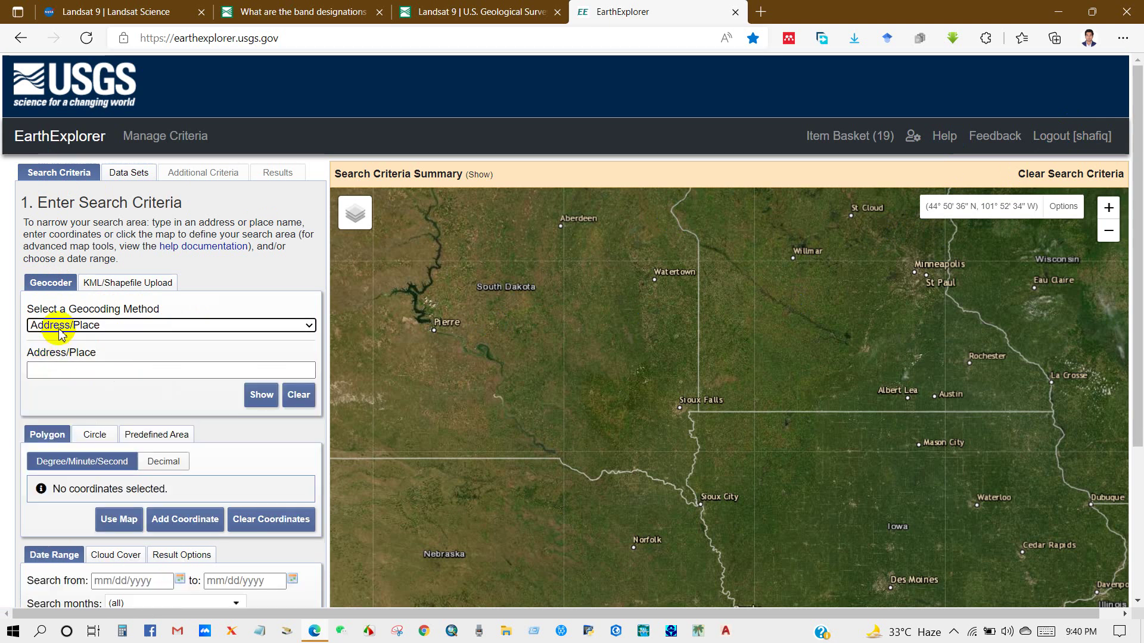
left_click(48, 368)
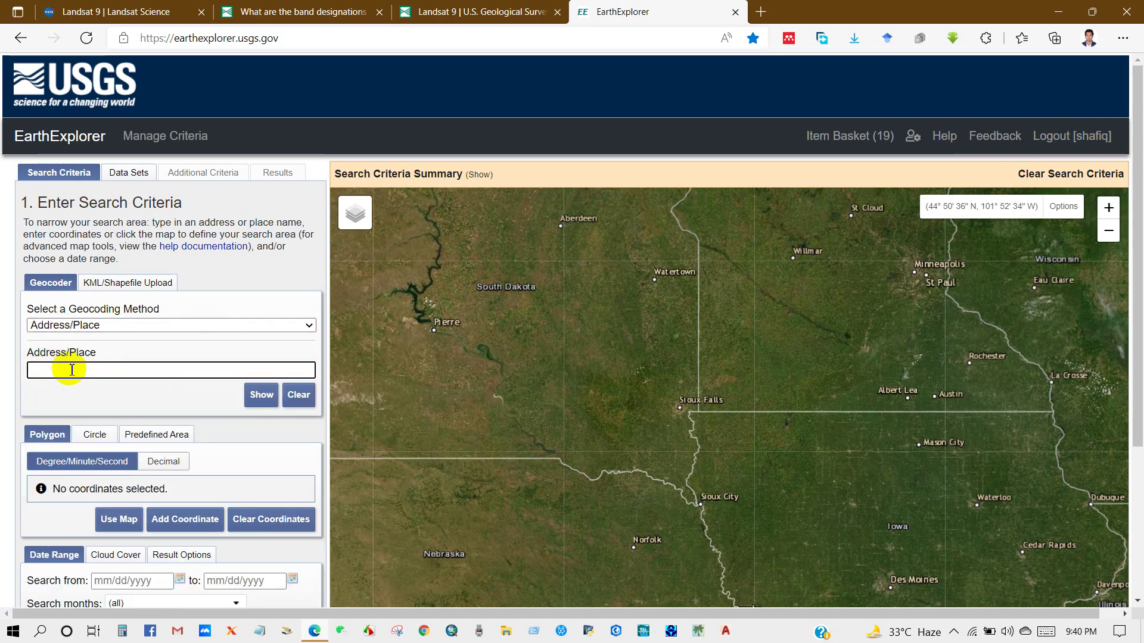
Check the KML/Shapefile Upload formats, leave KML/KMZ, and return to the Geocoder form
left_click(122, 288)
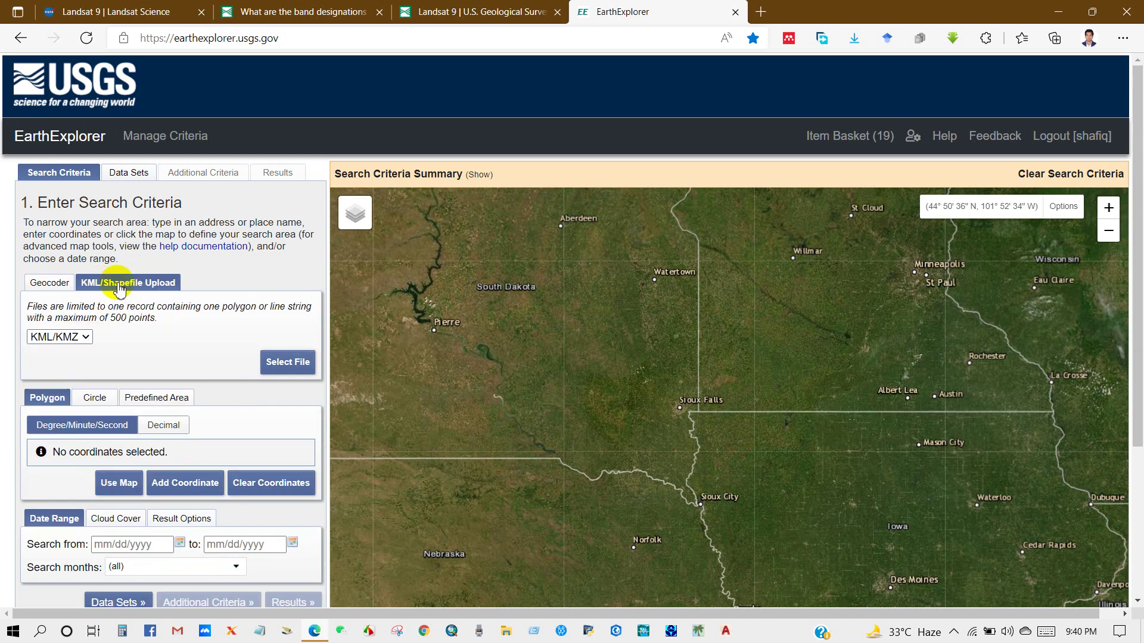
left_click(84, 338)
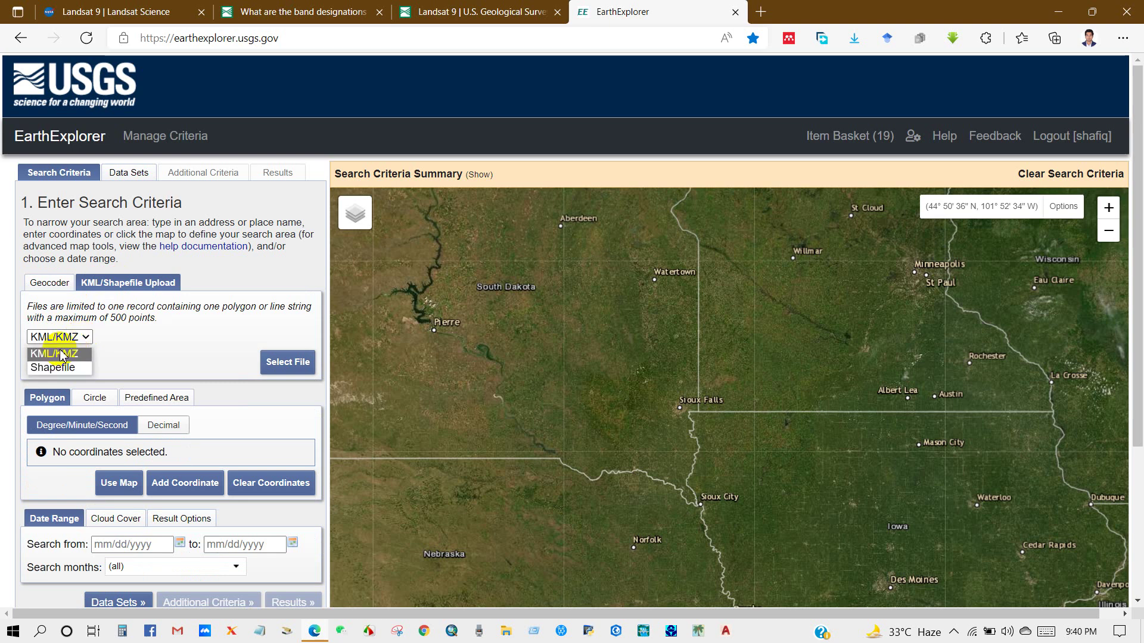
left_click(110, 348)
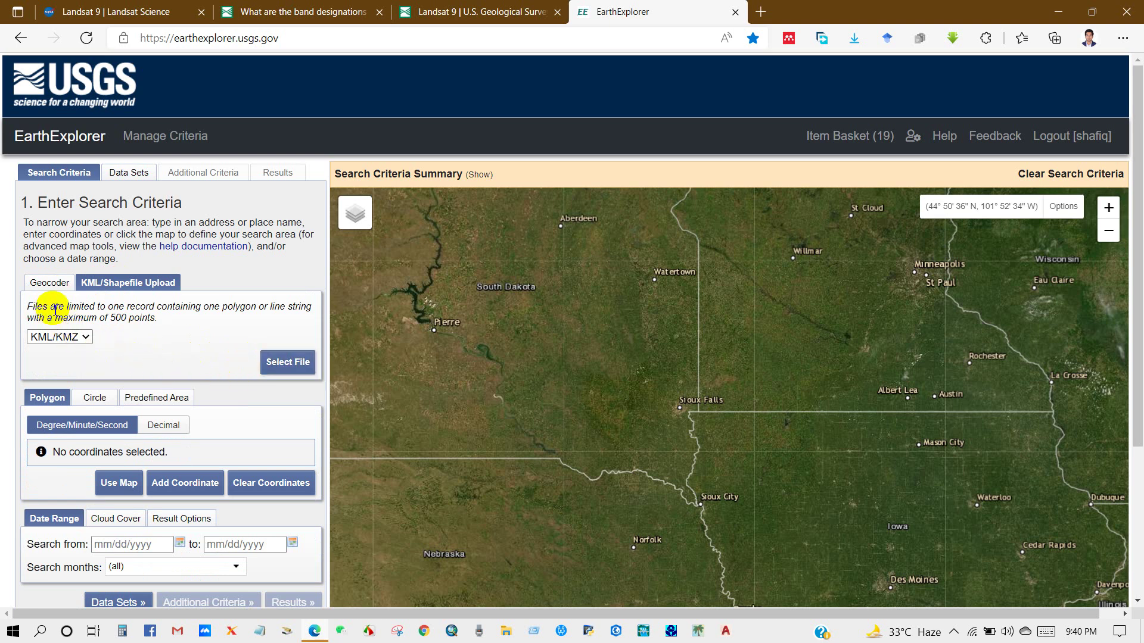
left_click(49, 285)
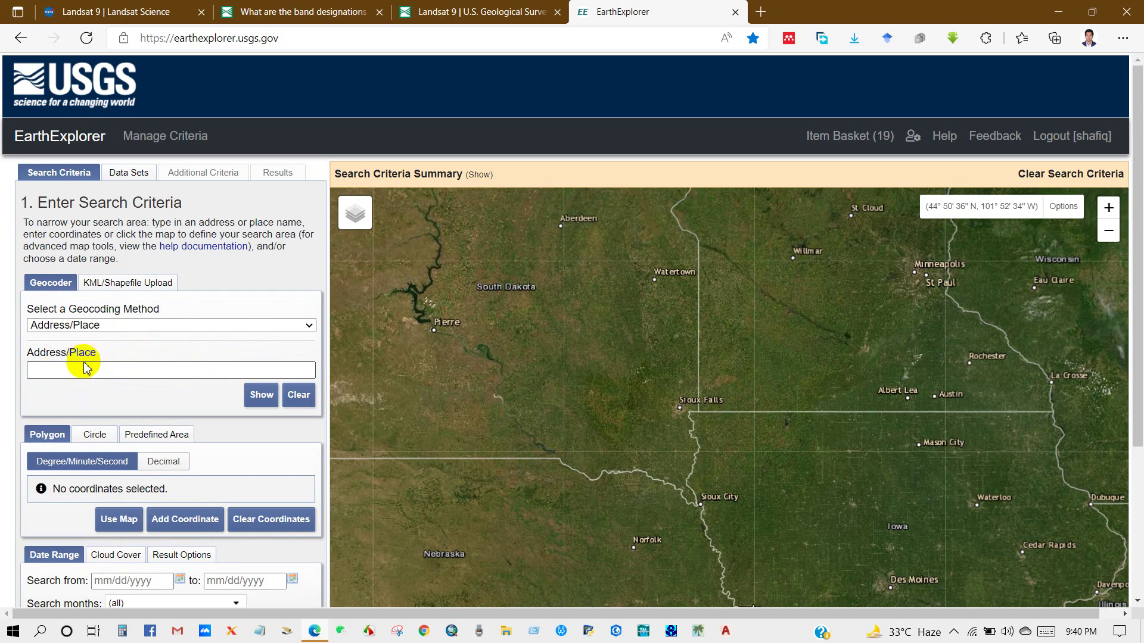
Look up Dhaka in Address/Place and add the Dhaka, Bangladesh result
left_click(66, 373)
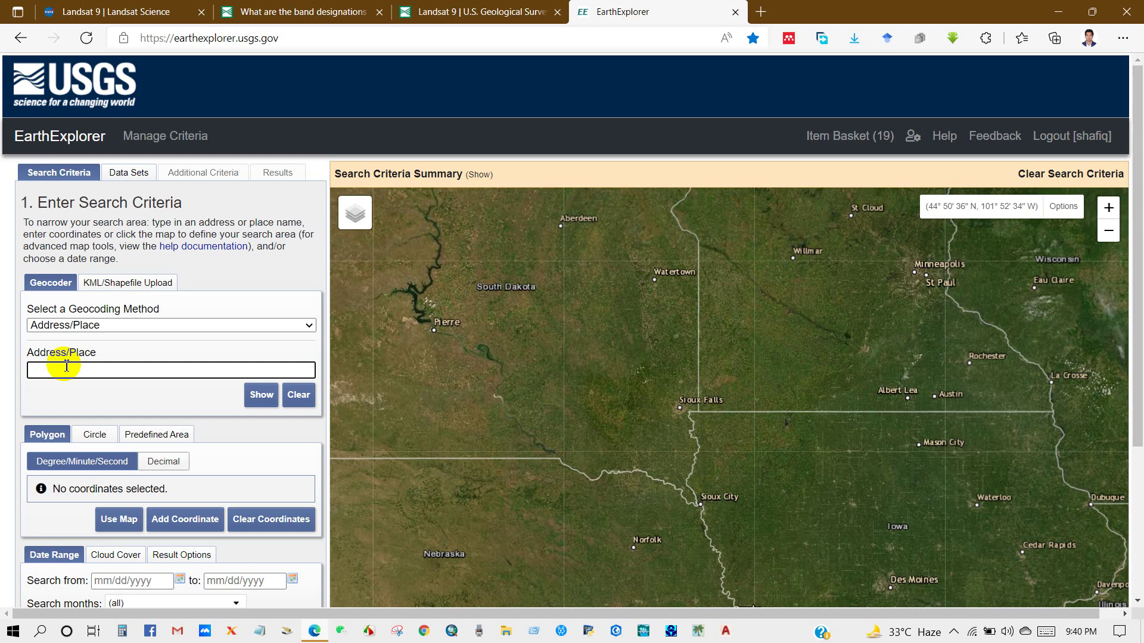
type("Dhaka")
left_click(34, 361)
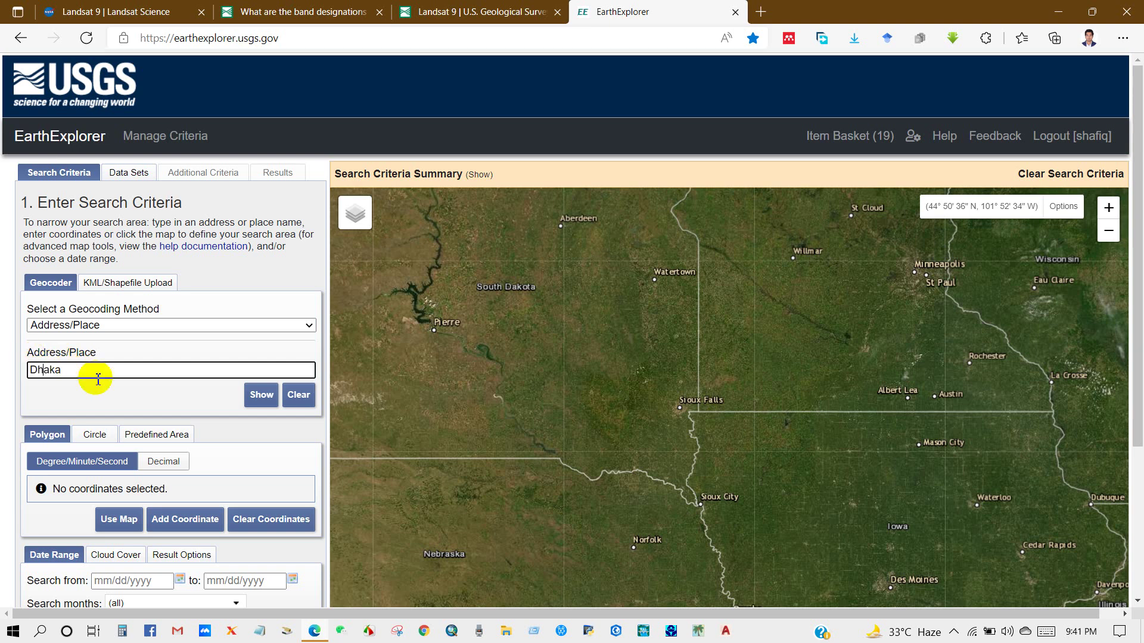
left_click(254, 397)
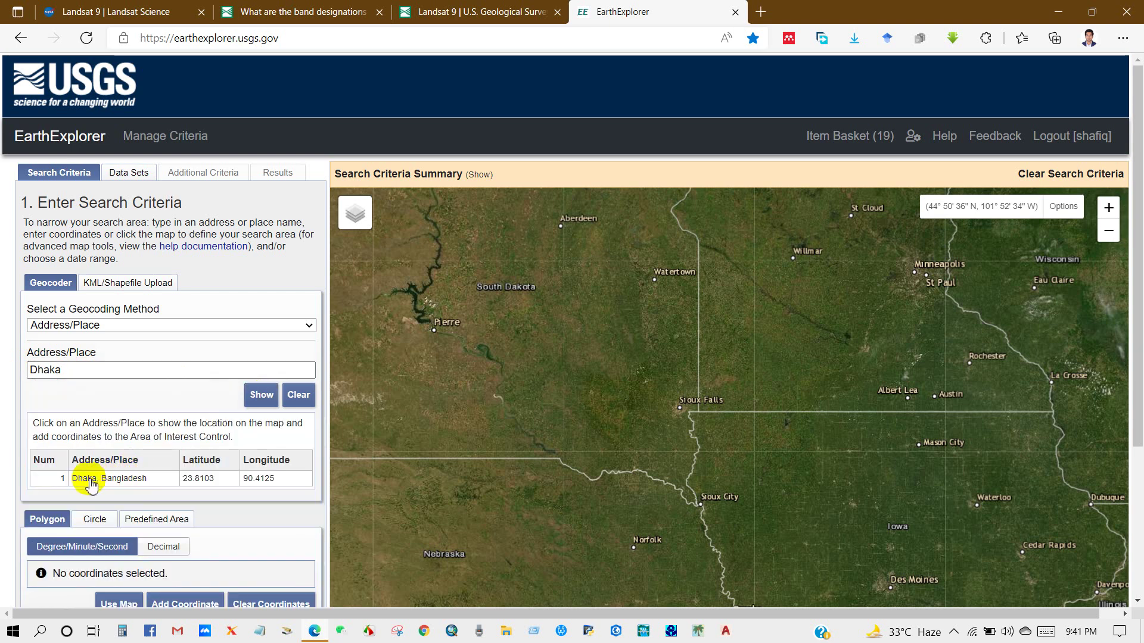
left_click(94, 480)
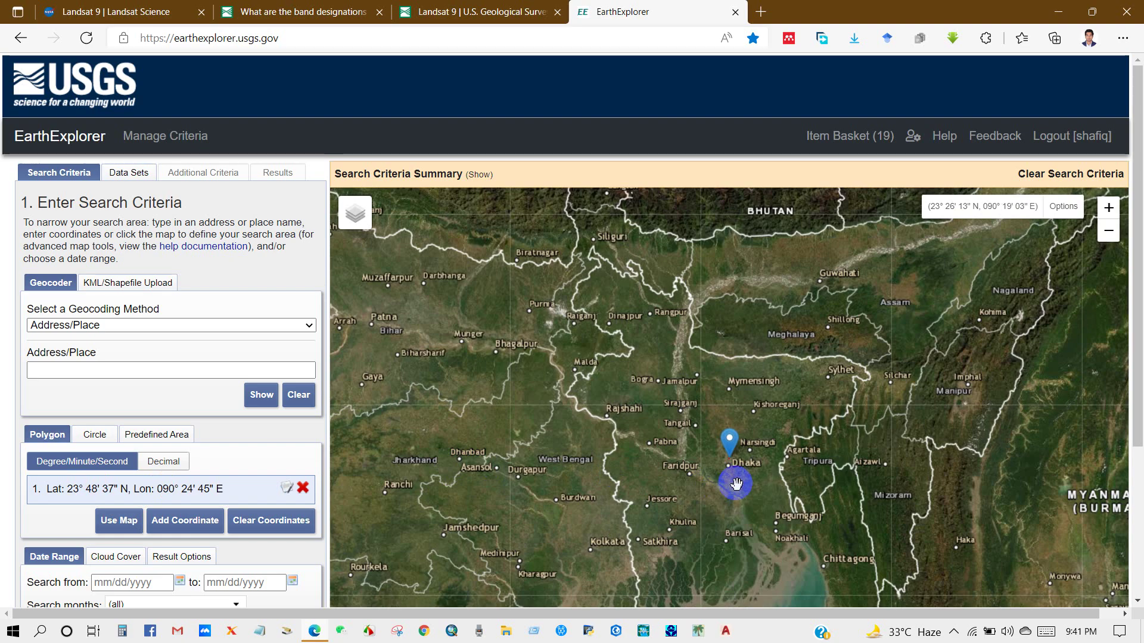
Place and level the first two polygon corners across the north of Dhaka
scroll(735, 479, "up", 1)
scroll(734, 480, "up", 2)
scroll(684, 294, "up", 1)
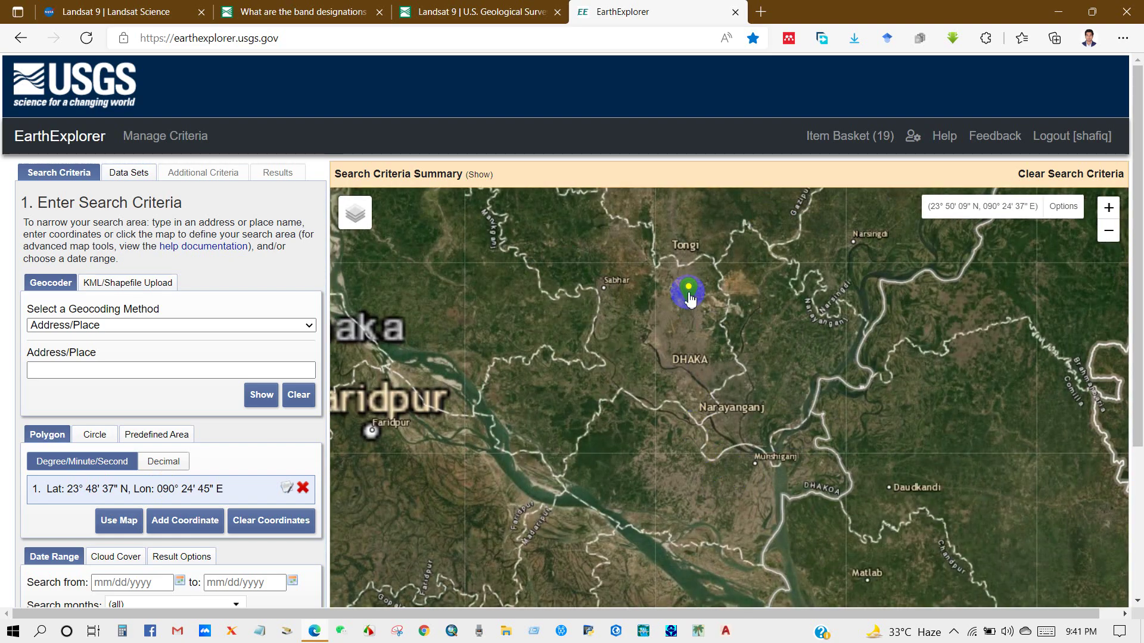
scroll(685, 307, "up", 1)
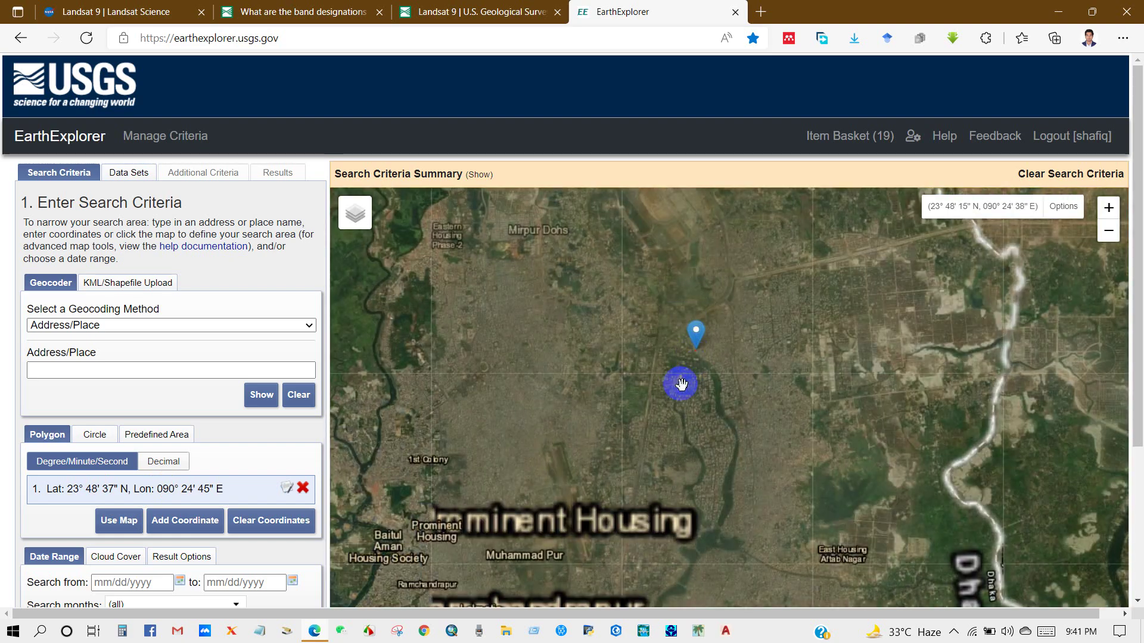
left_click_drag(678, 383, 606, 411)
scroll(679, 429, "down", 3)
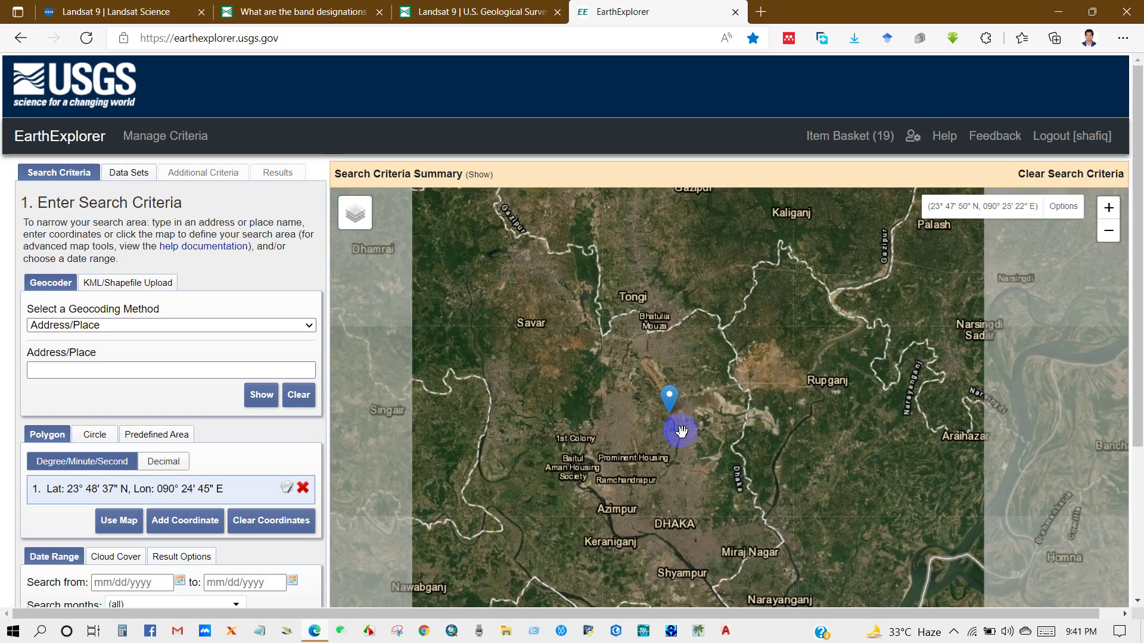
scroll(681, 431, "up", 1)
left_click_drag(657, 394, 603, 406)
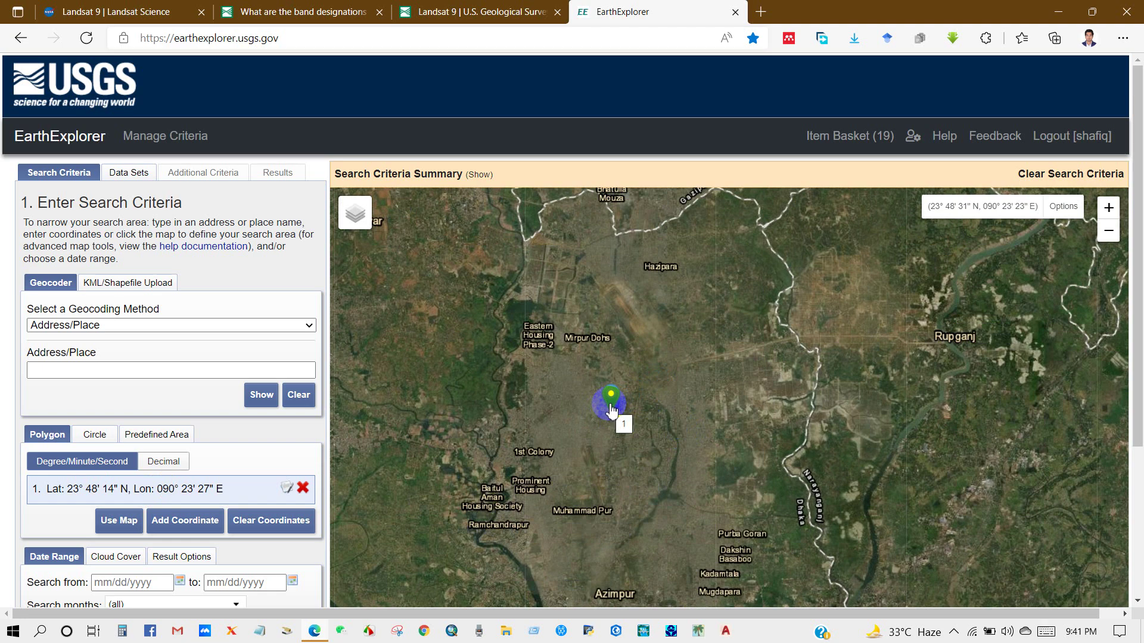
left_click(745, 388)
mouse_move(616, 410)
left_mouse_down()
mouse_move(546, 360)
mouse_move(502, 361)
left_mouse_up()
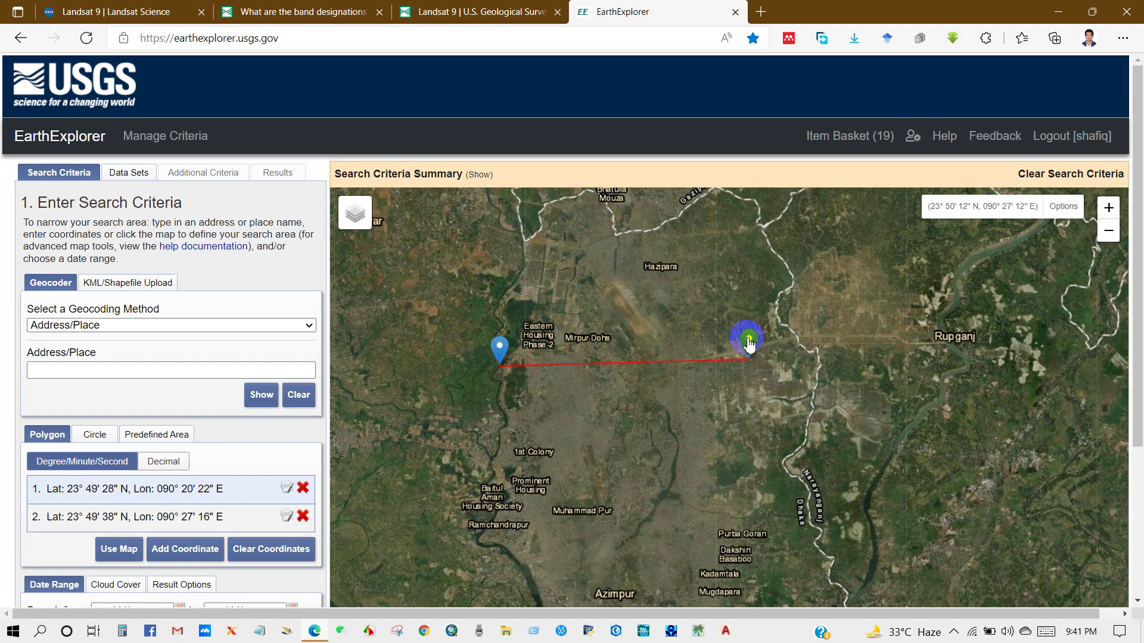
left_click_drag(749, 344, 748, 355)
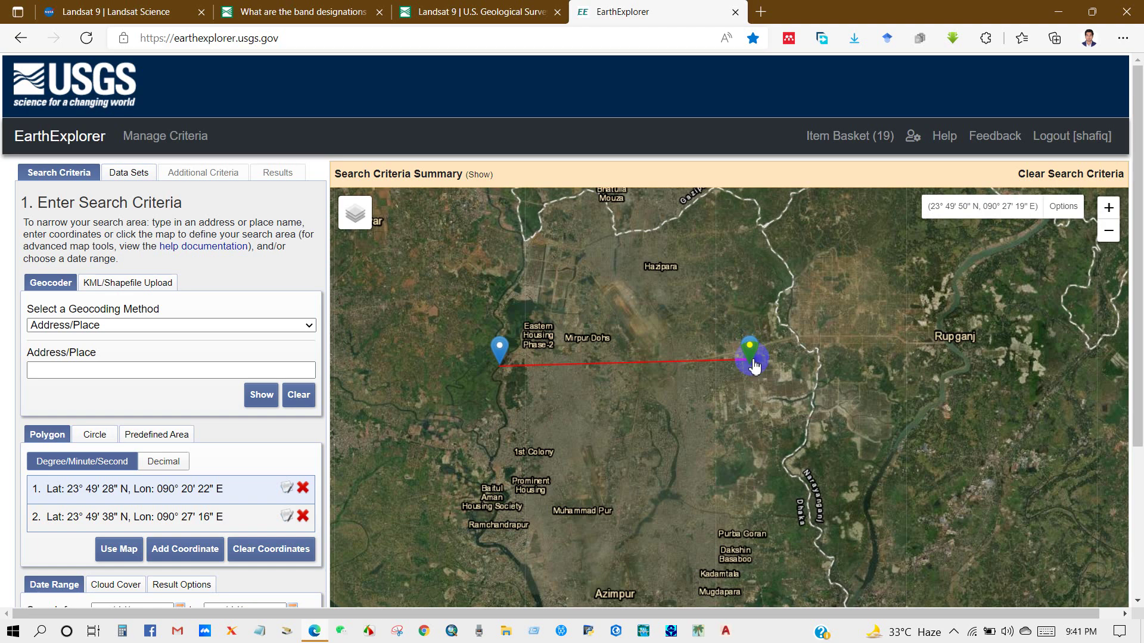
Add the third and fourth corners south of Dhaka to close the rectangle
scroll(743, 510, "down", 1)
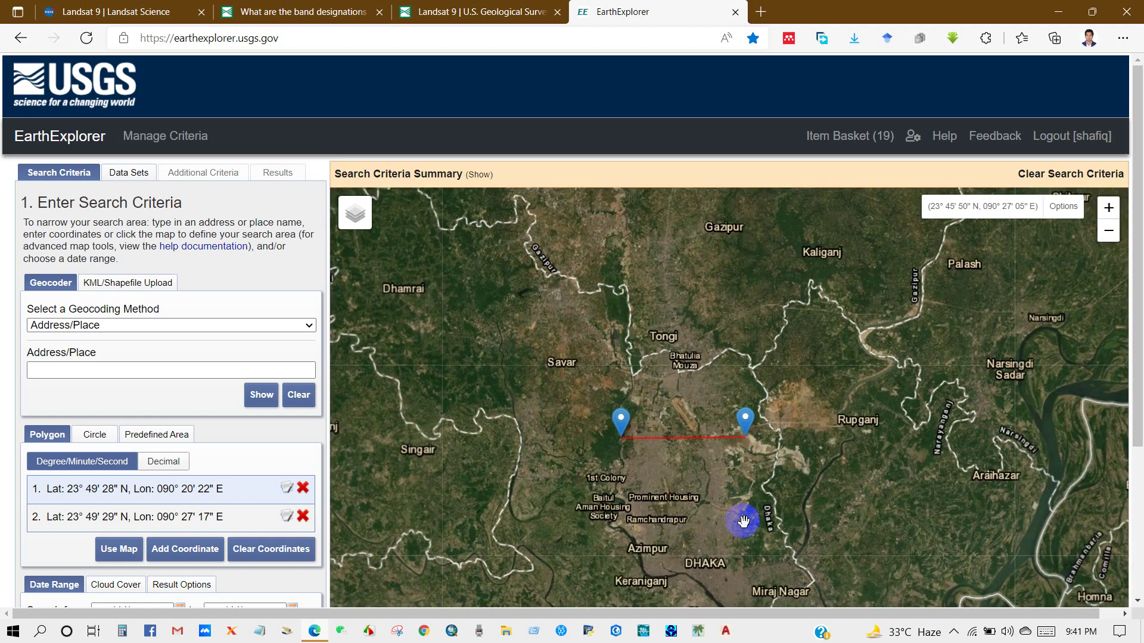
left_click(746, 555)
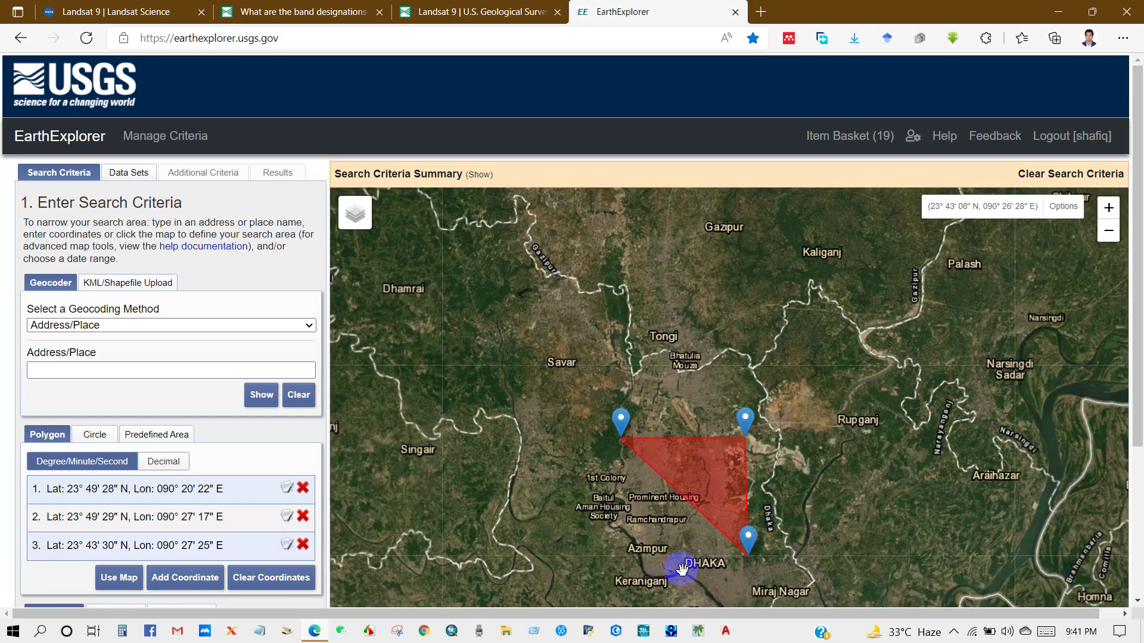
left_click(621, 561)
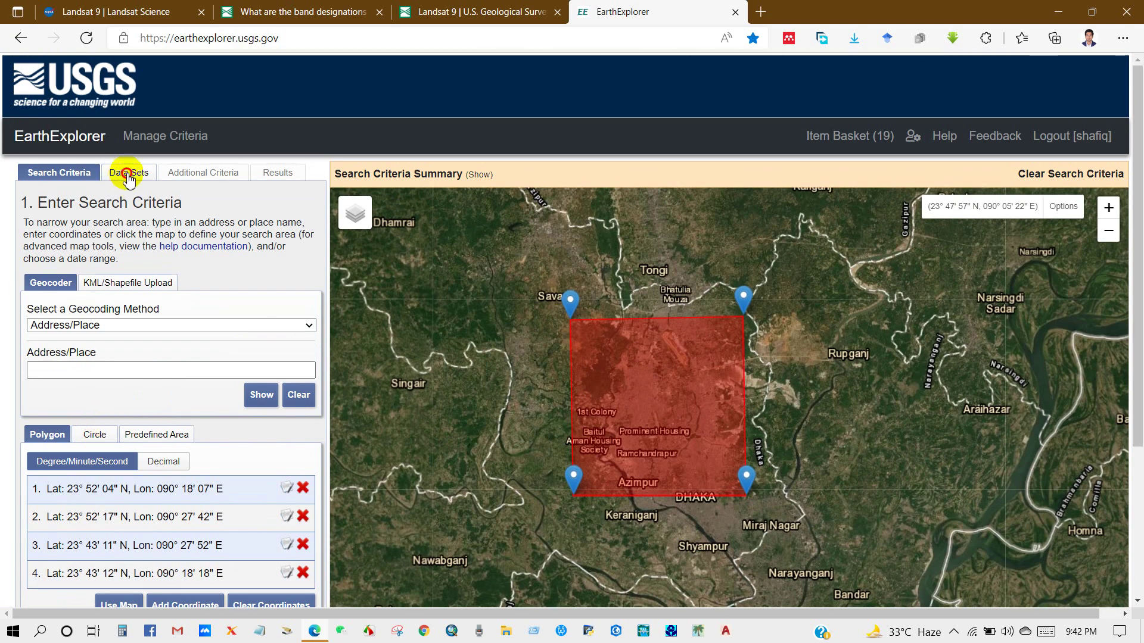
Tick Landsat 8-9 OLI/TIRS C2 L2 under Landsat > Landsat Collection 2 Level-2
left_click(128, 176)
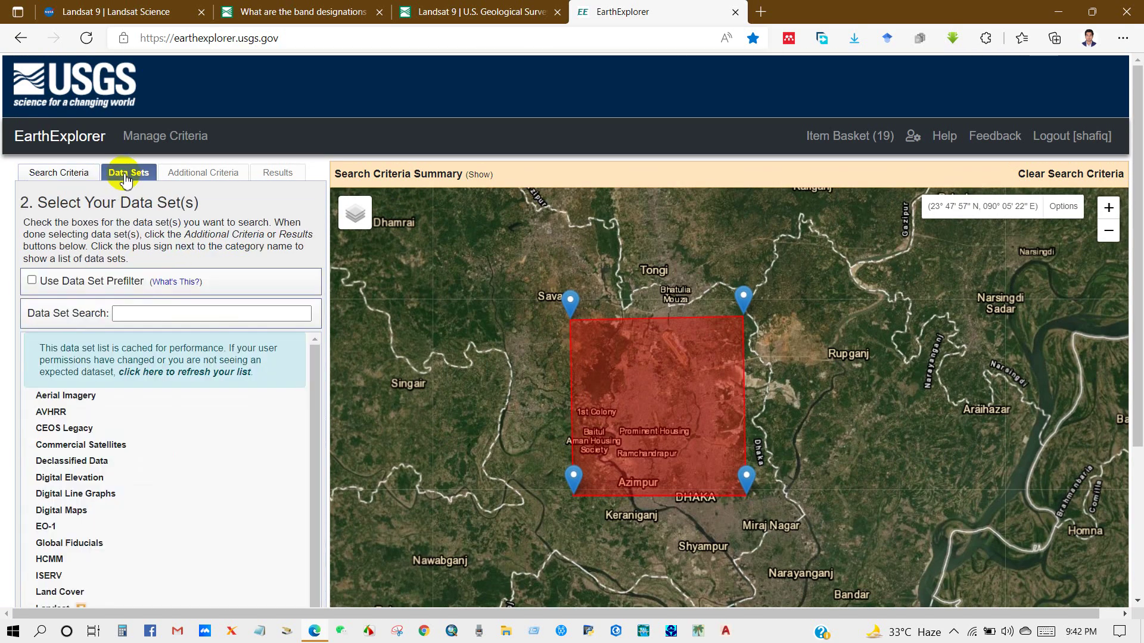
scroll(121, 364, "down", 1)
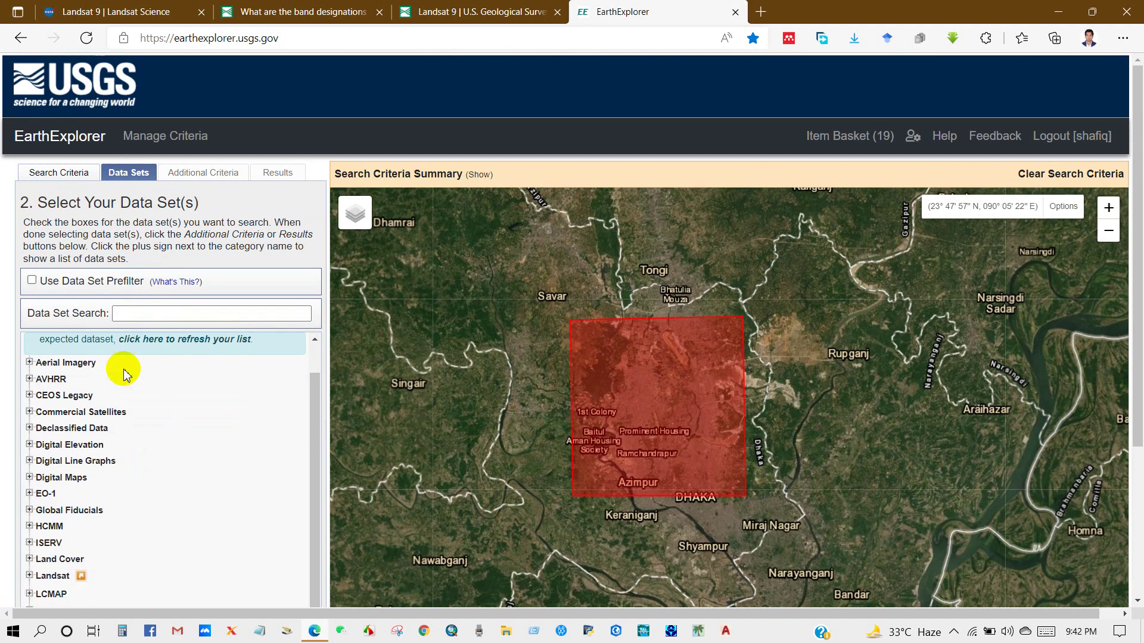
scroll(45, 483, "down", 3)
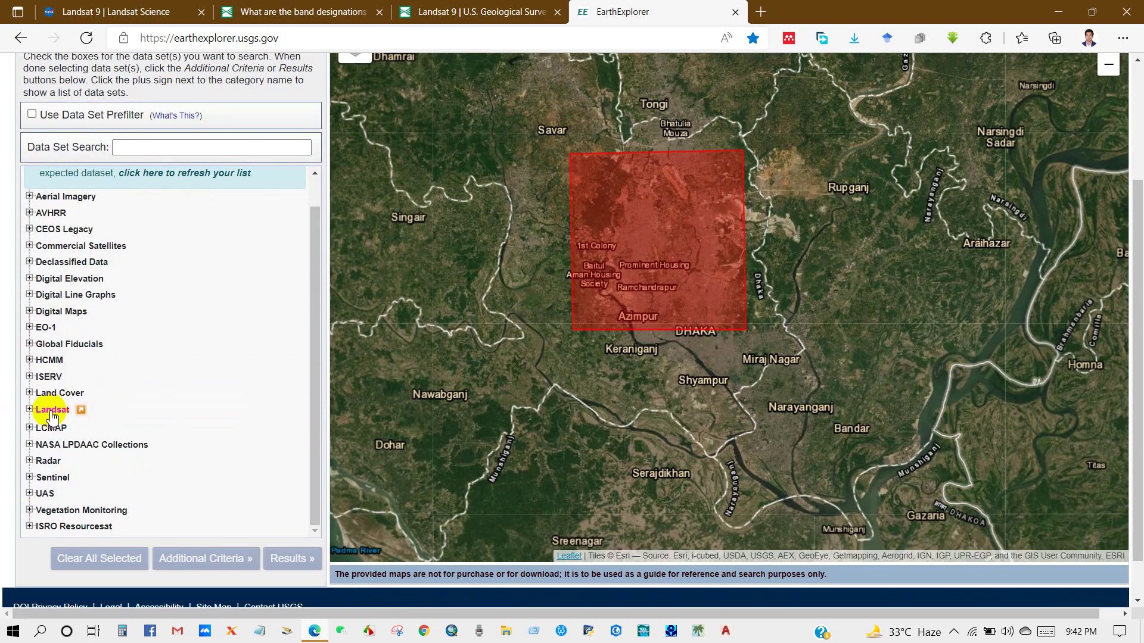
left_click(30, 410)
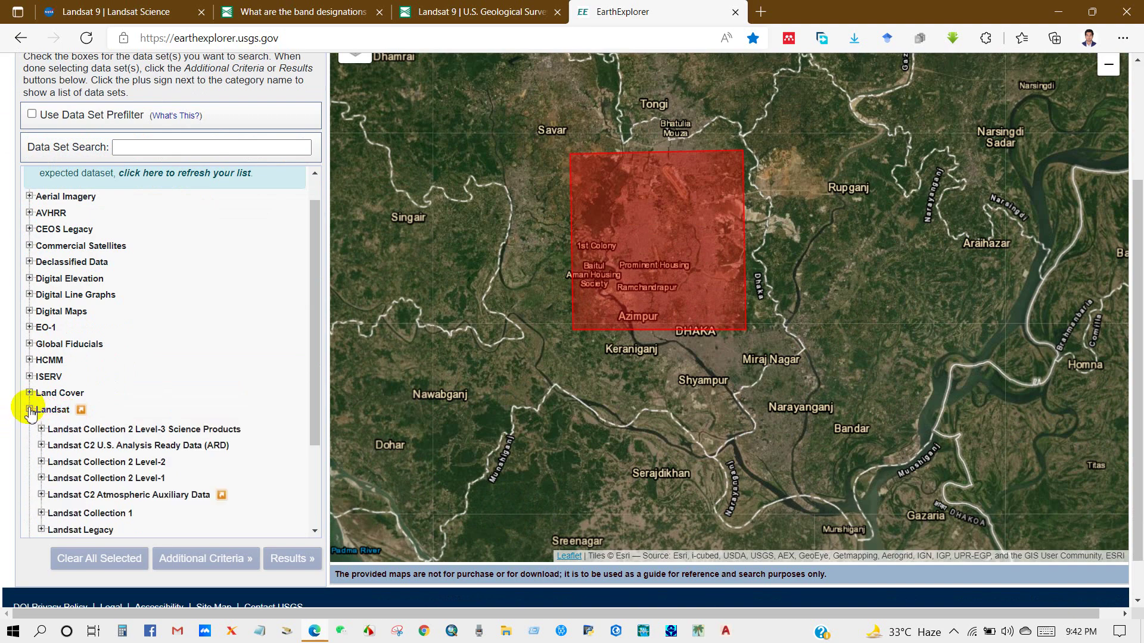
scroll(23, 406, "down", 1)
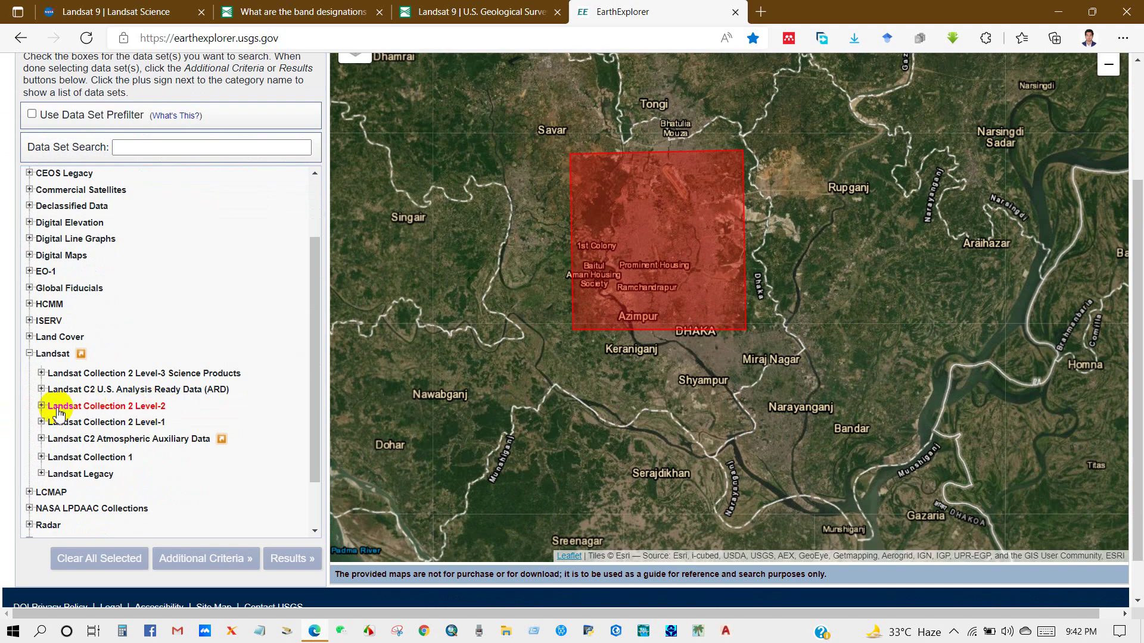
left_click(41, 407)
scroll(34, 413, "down", 1)
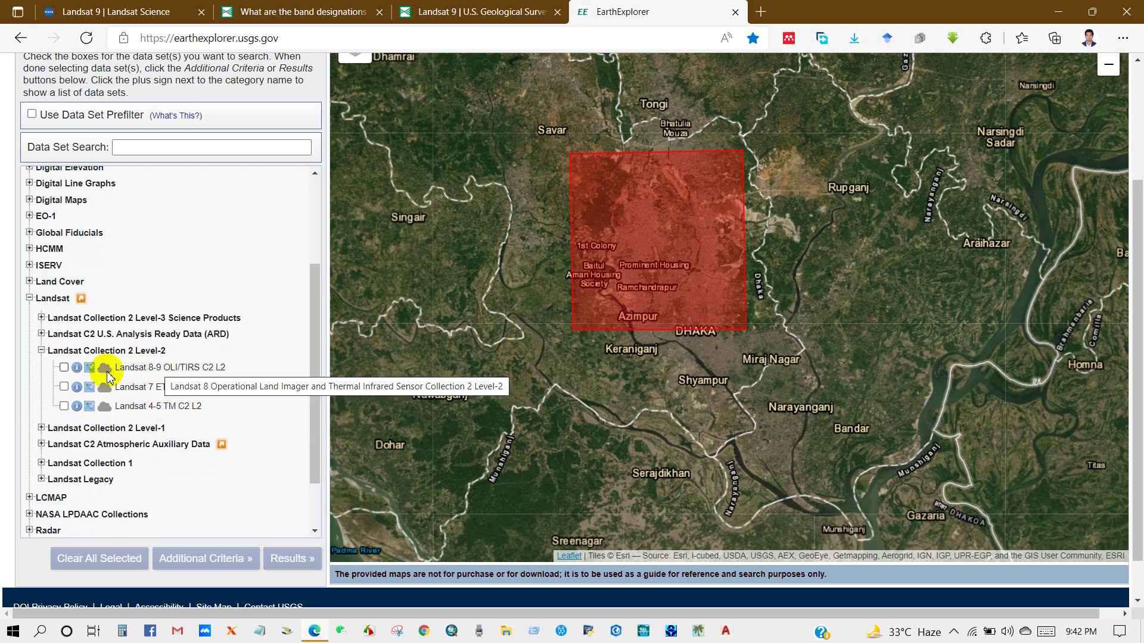
left_click(64, 368)
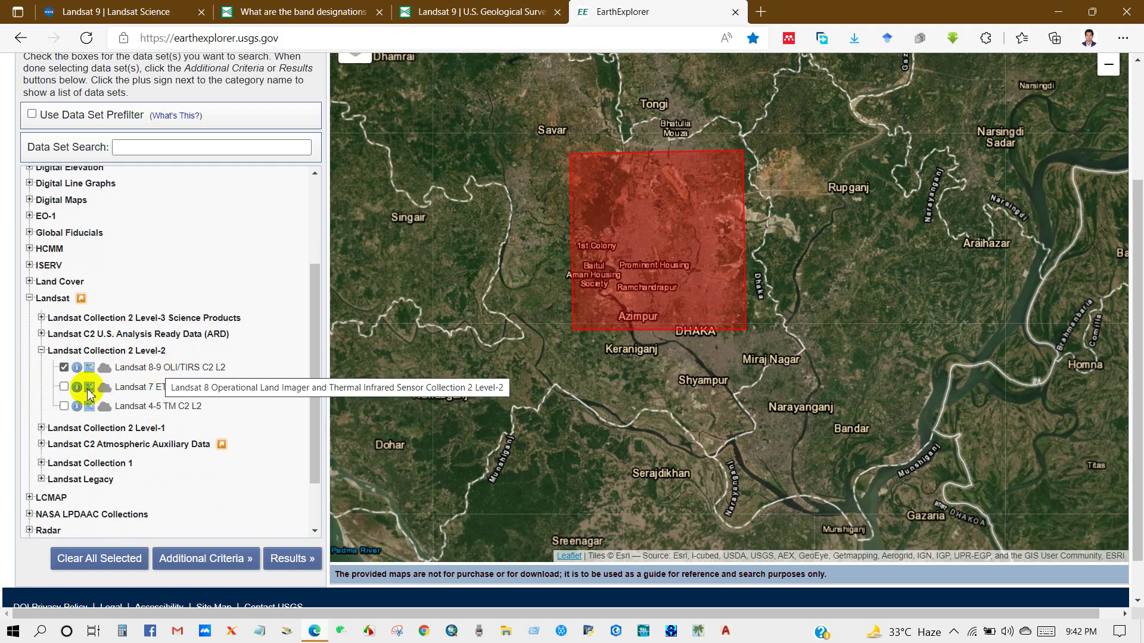
Review the data set list, then return to the Search Criteria tab
scroll(13, 393, "down", 1)
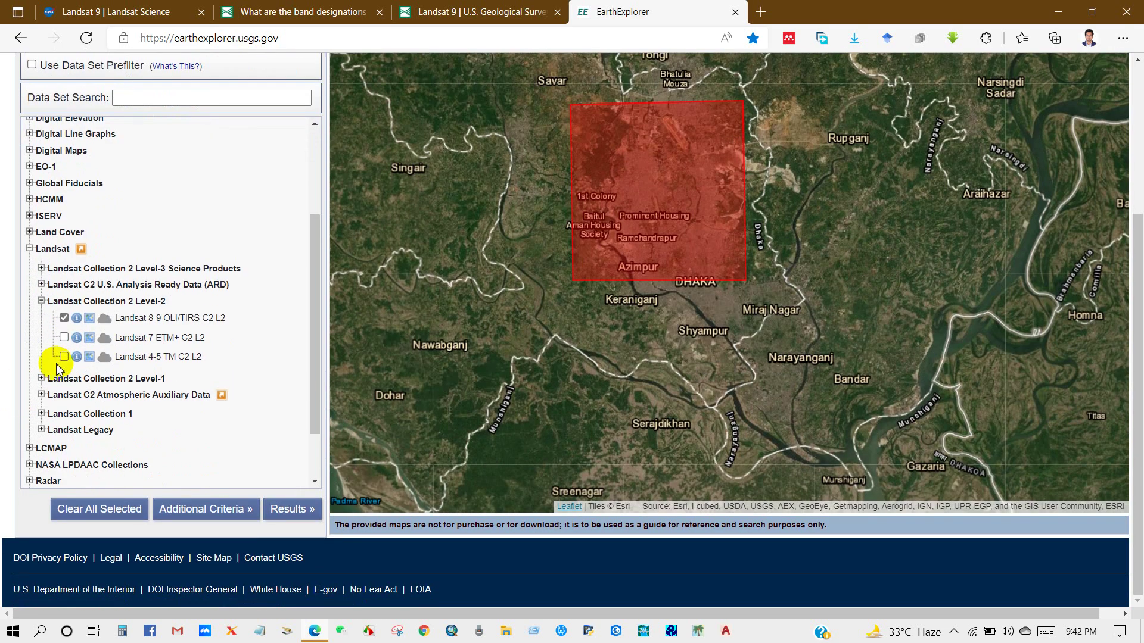
scroll(56, 365, "up", 1)
scroll(56, 370, "down", 1)
scroll(57, 369, "down", 2)
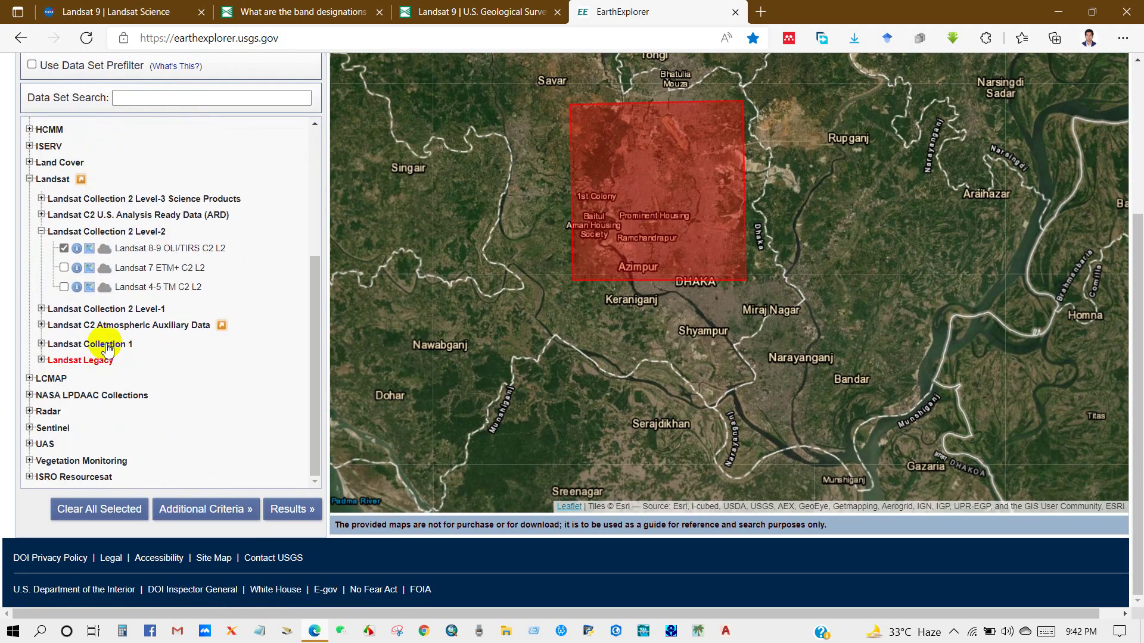
scroll(27, 285, "up", 6)
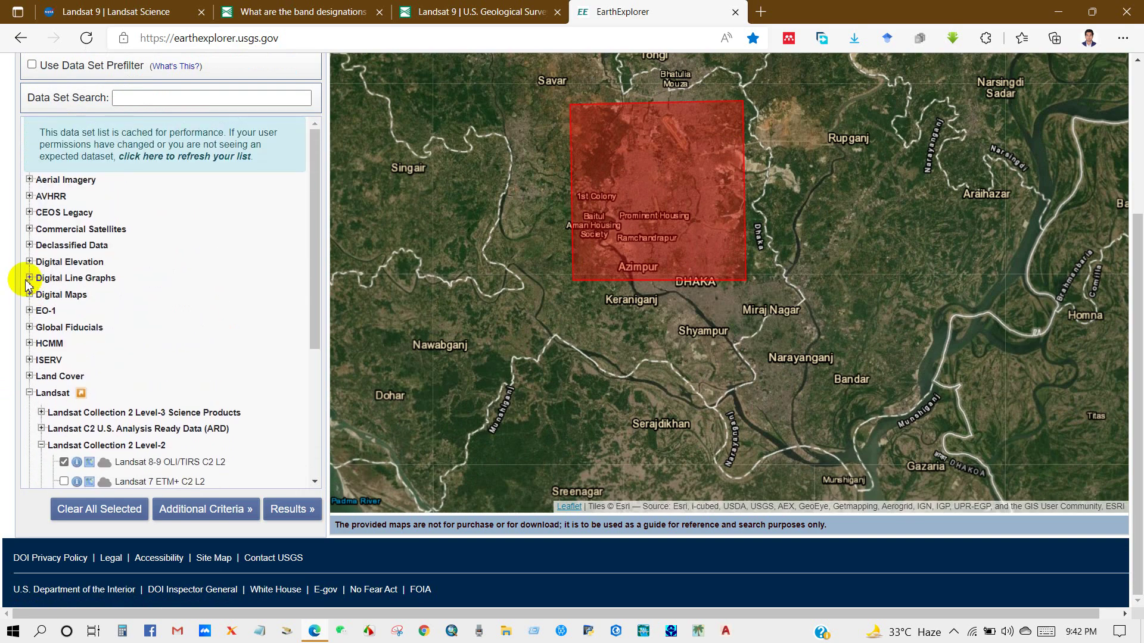
scroll(12, 239, "up", 1)
scroll(12, 239, "up", 3)
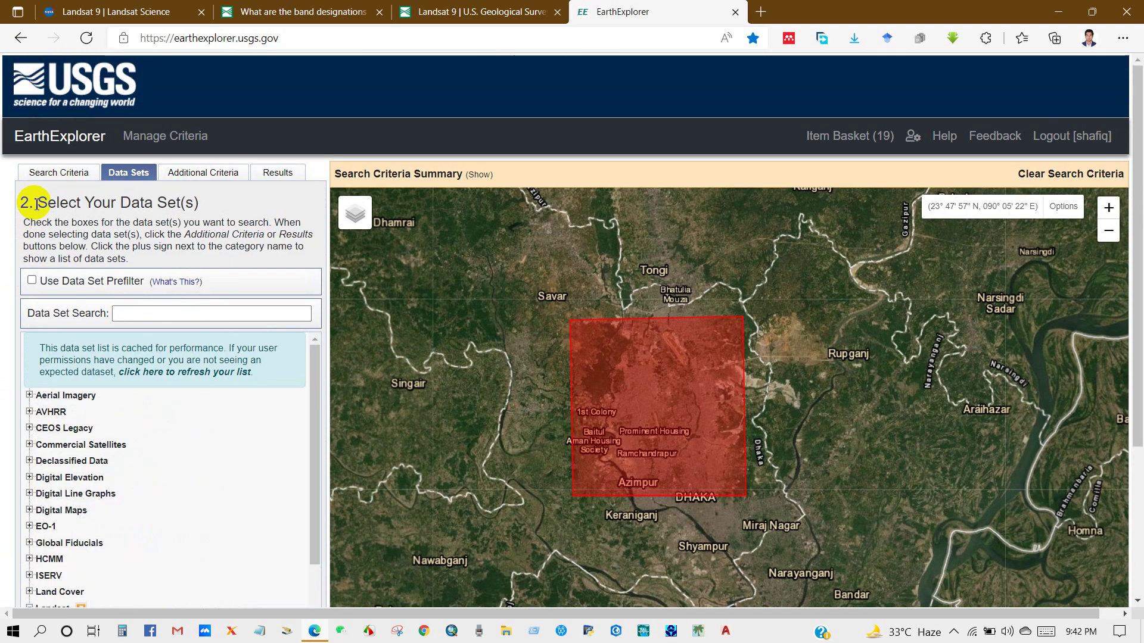
left_click(43, 168)
Set the search start date to 01/01/2021 with the calendar picker
scroll(3, 343, "down", 4)
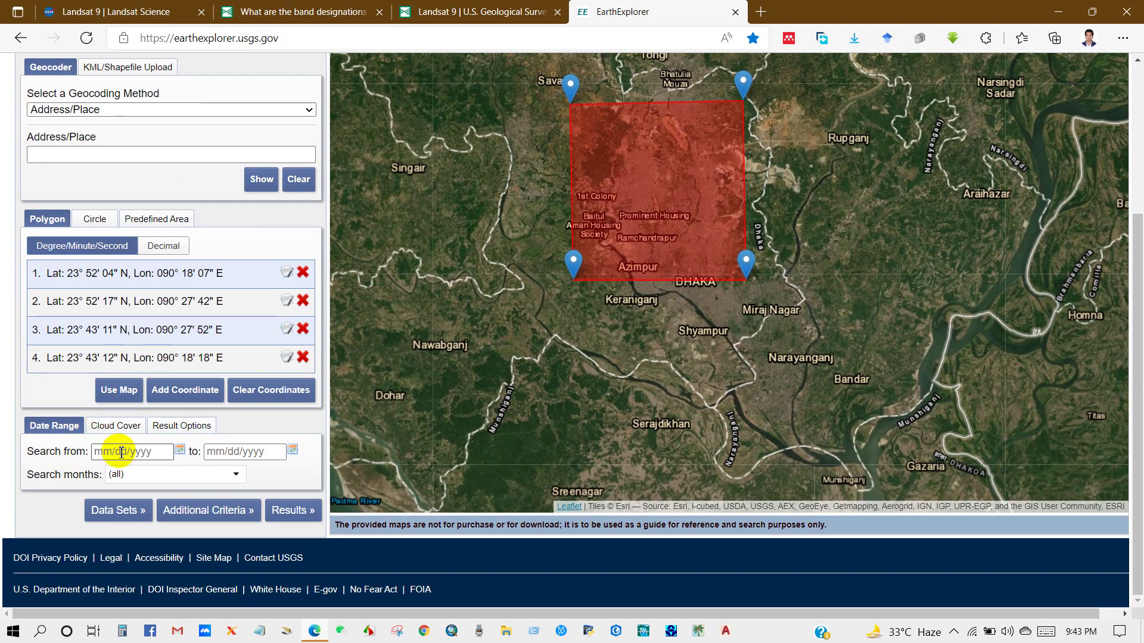
left_click(179, 451)
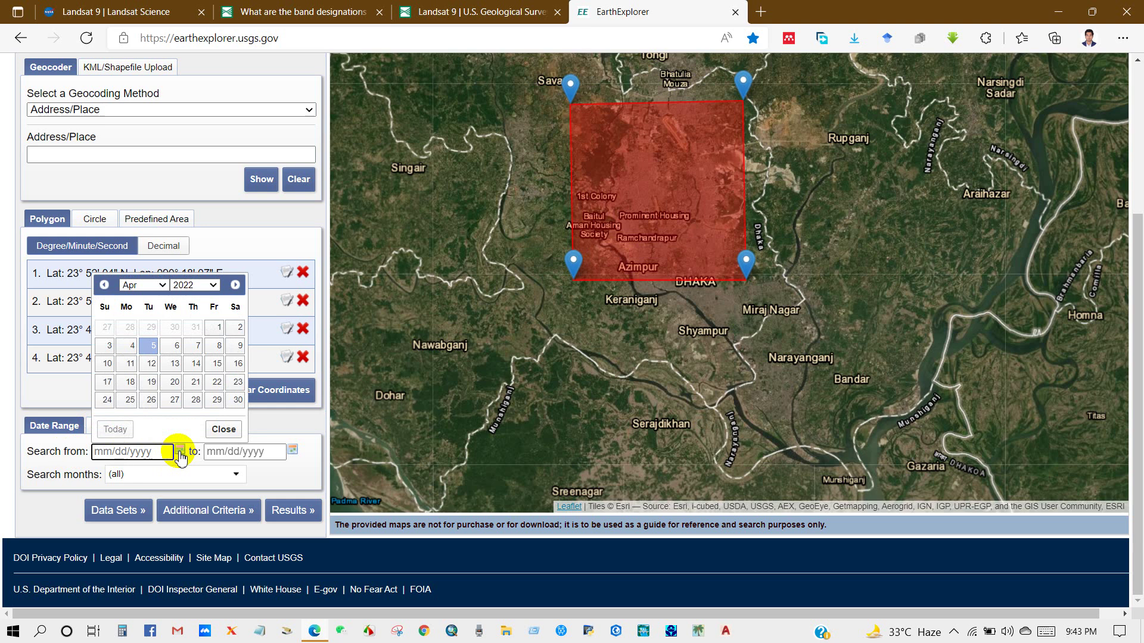
left_click(158, 285)
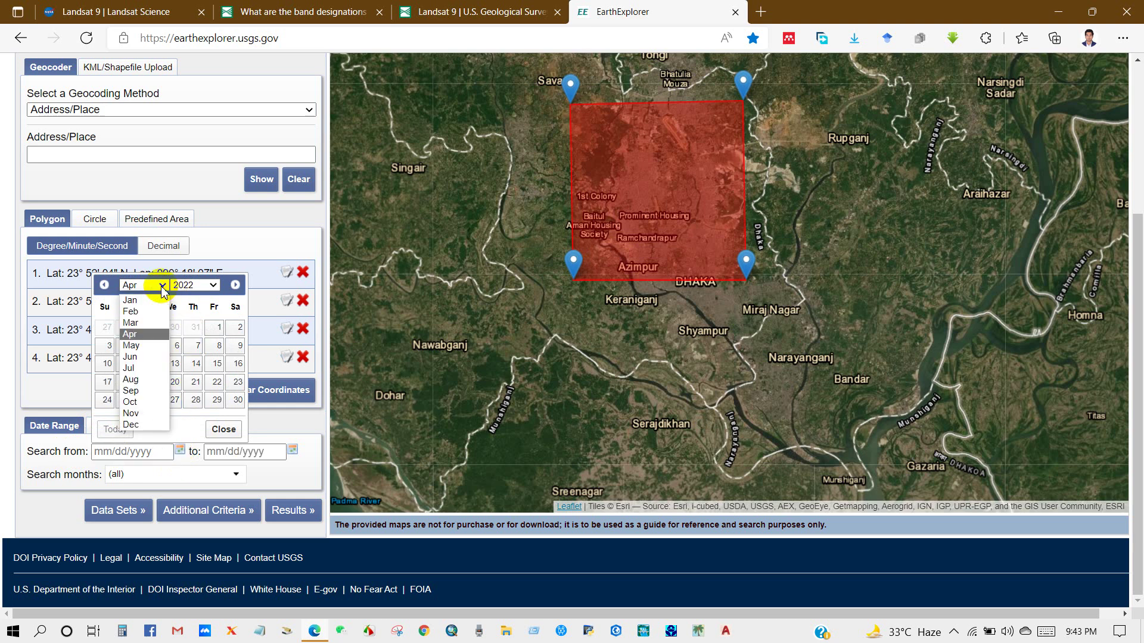
left_click(142, 300)
left_click(213, 286)
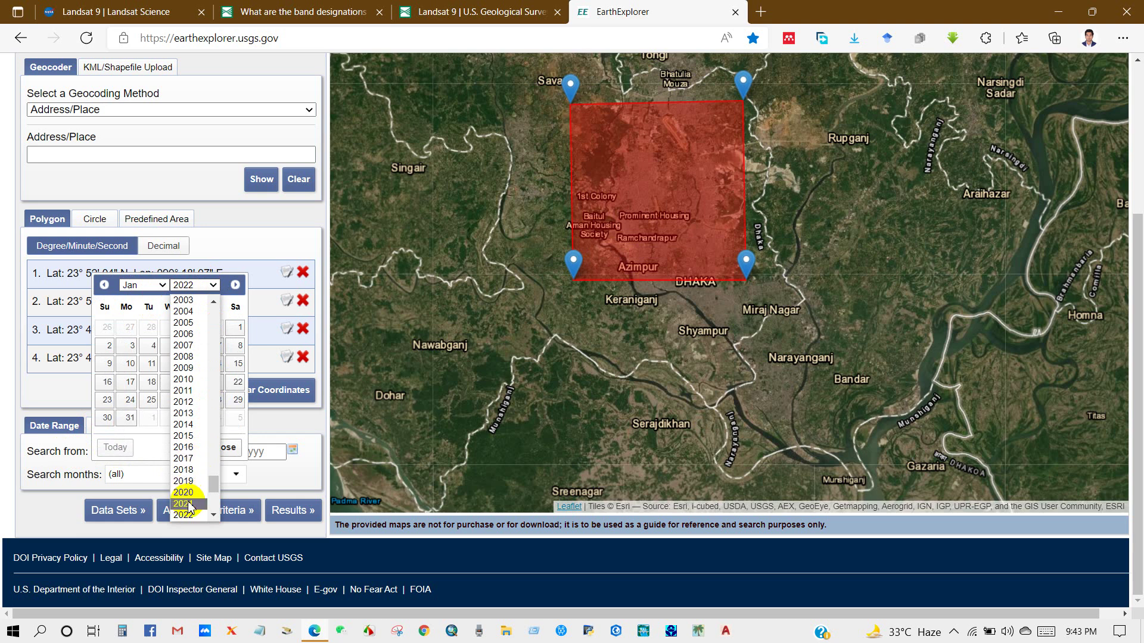
scroll(190, 507, "down", 1)
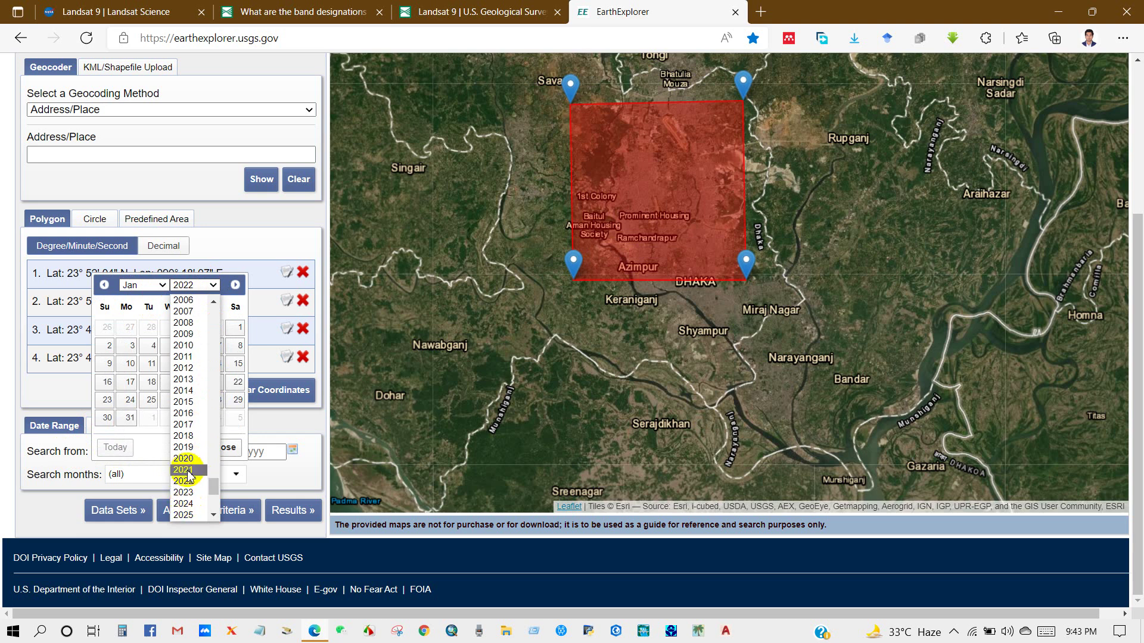
left_click(188, 472)
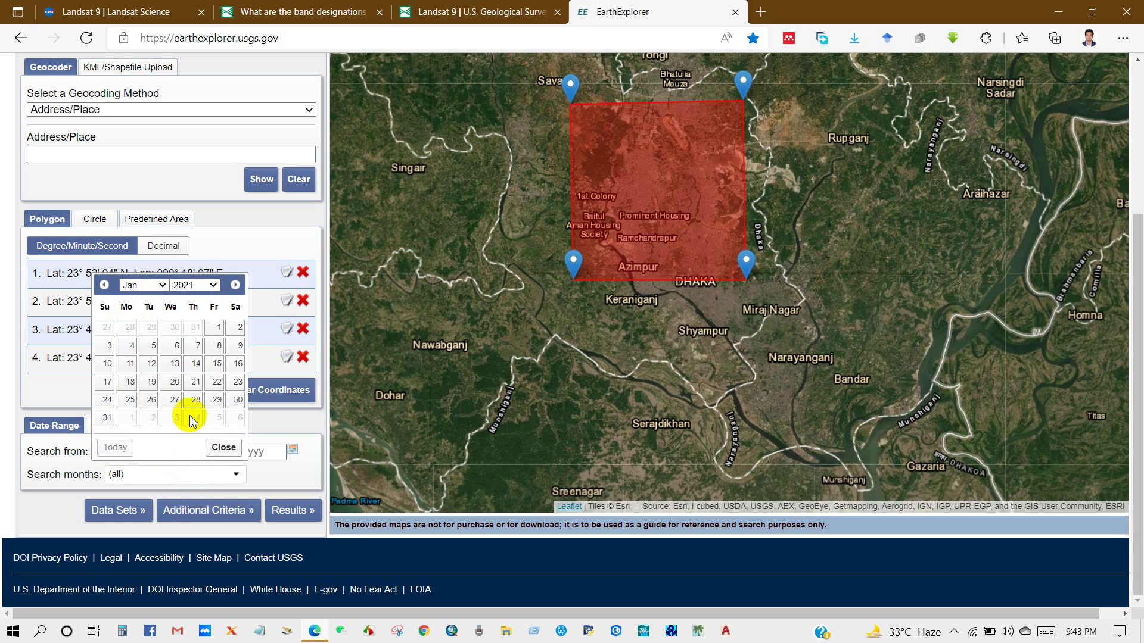
left_click(213, 329)
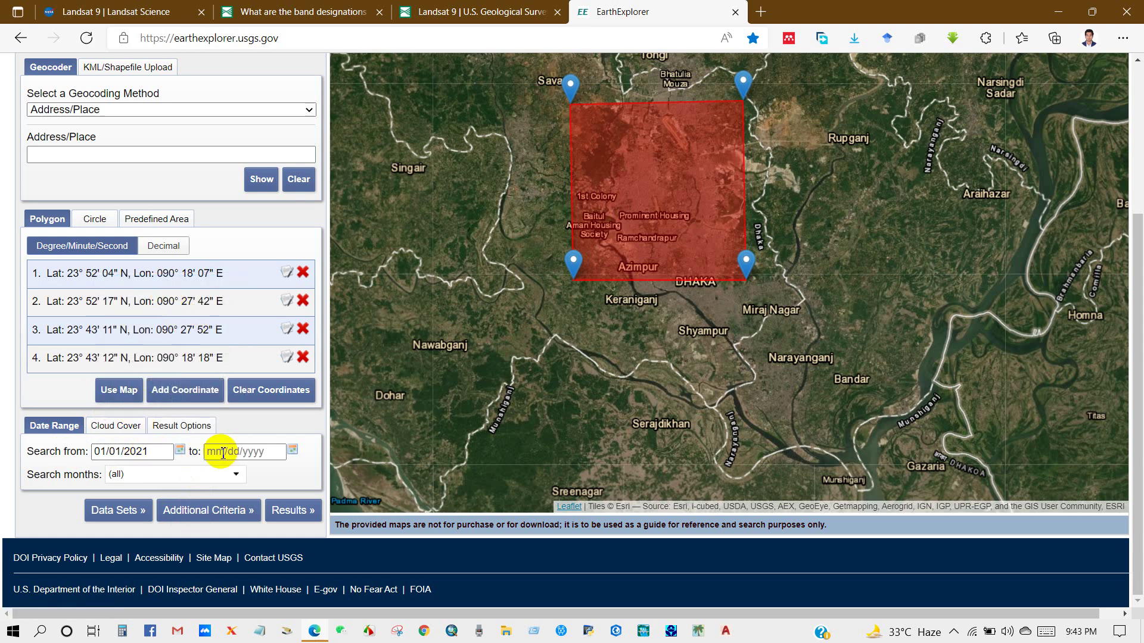
Set the end date to 04/05/2022 and keep Search months at (all)
left_click(292, 453)
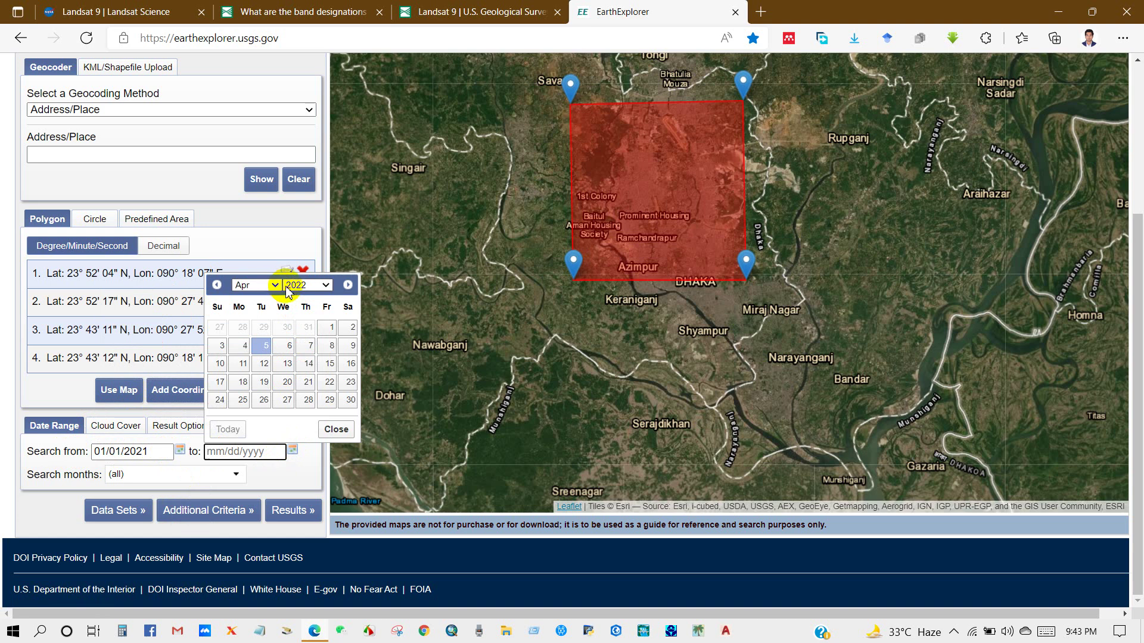
left_click(264, 347)
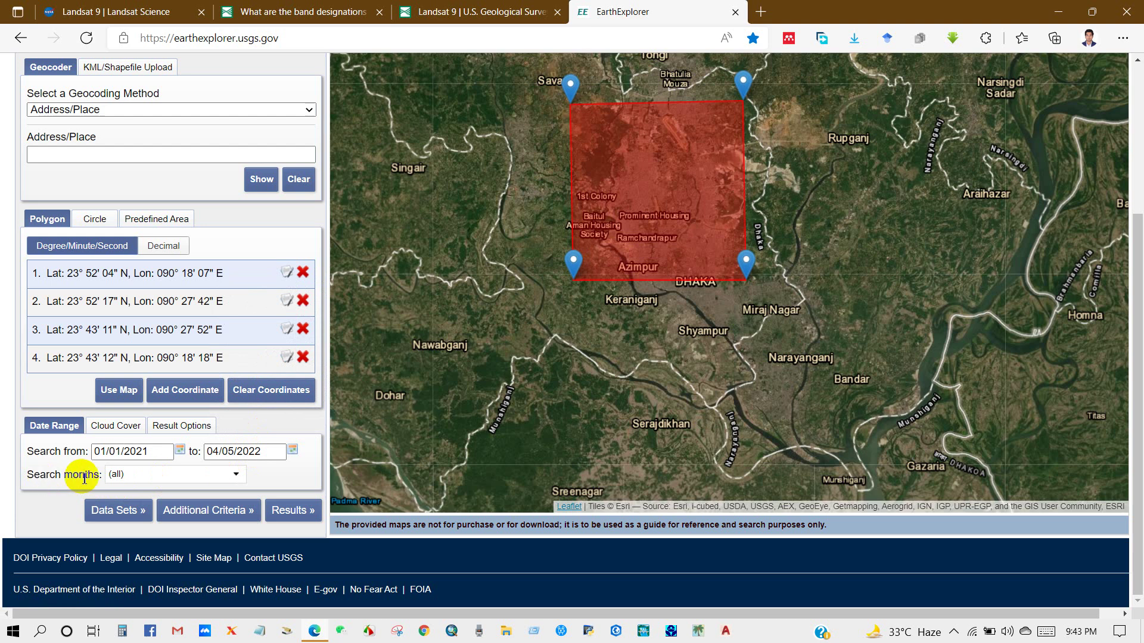
left_click(230, 472)
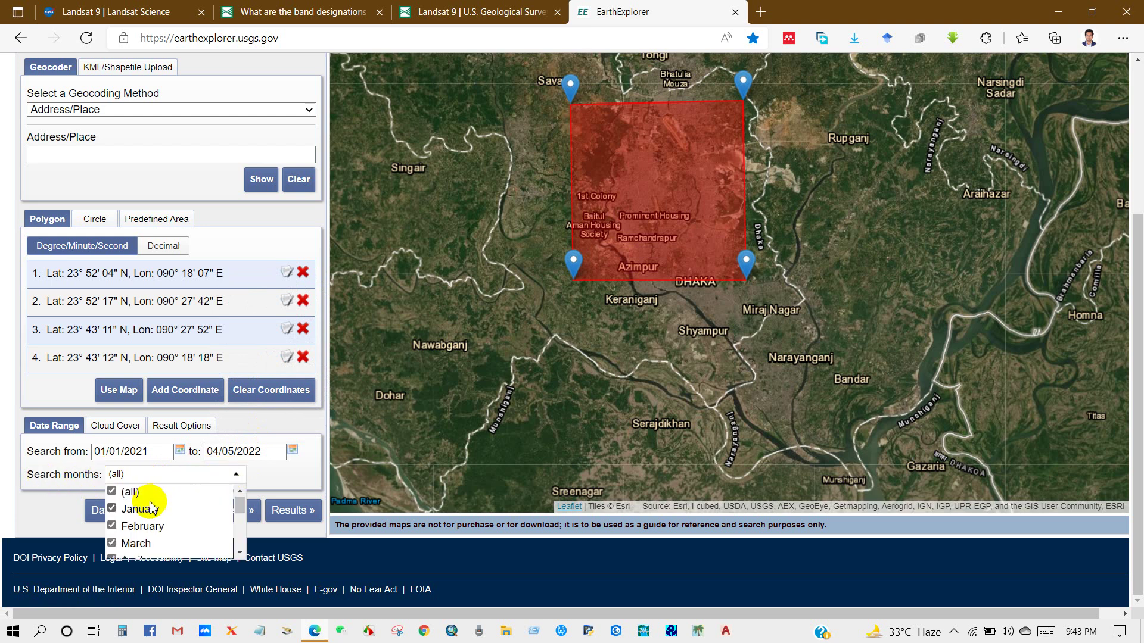
scroll(136, 512, "down", 1)
scroll(132, 512, "down", 3)
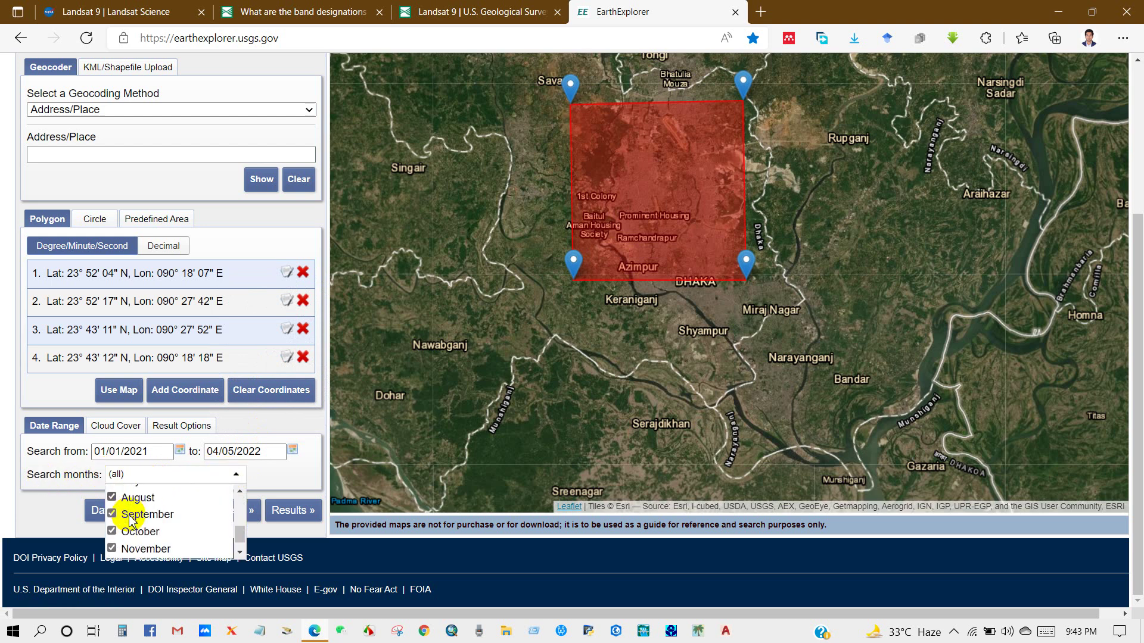
left_click(47, 527)
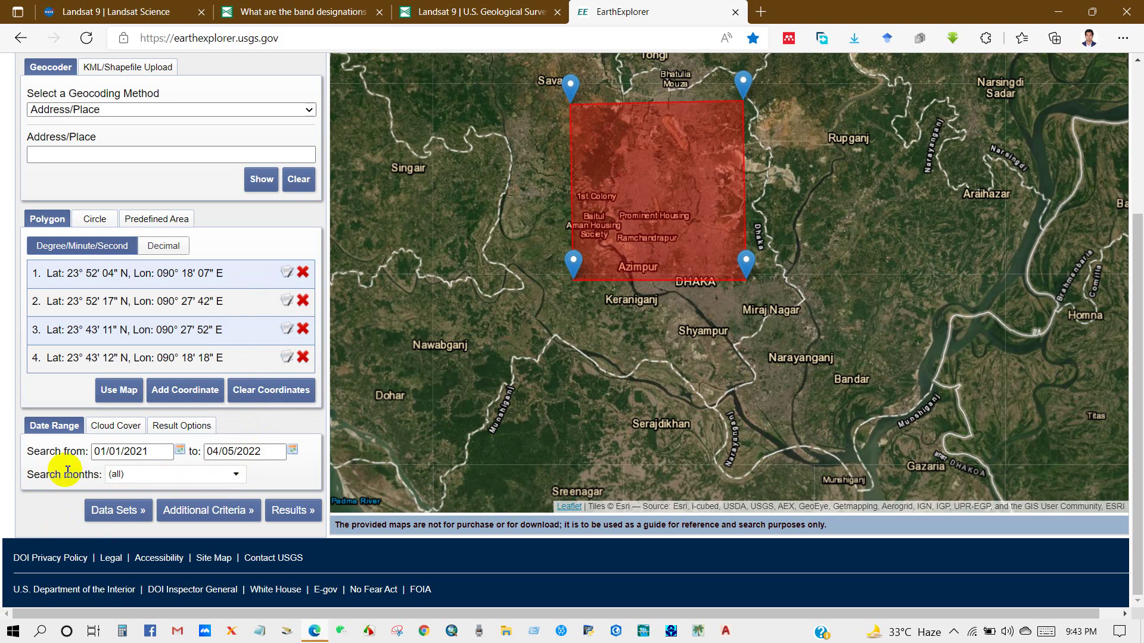
left_click(112, 427)
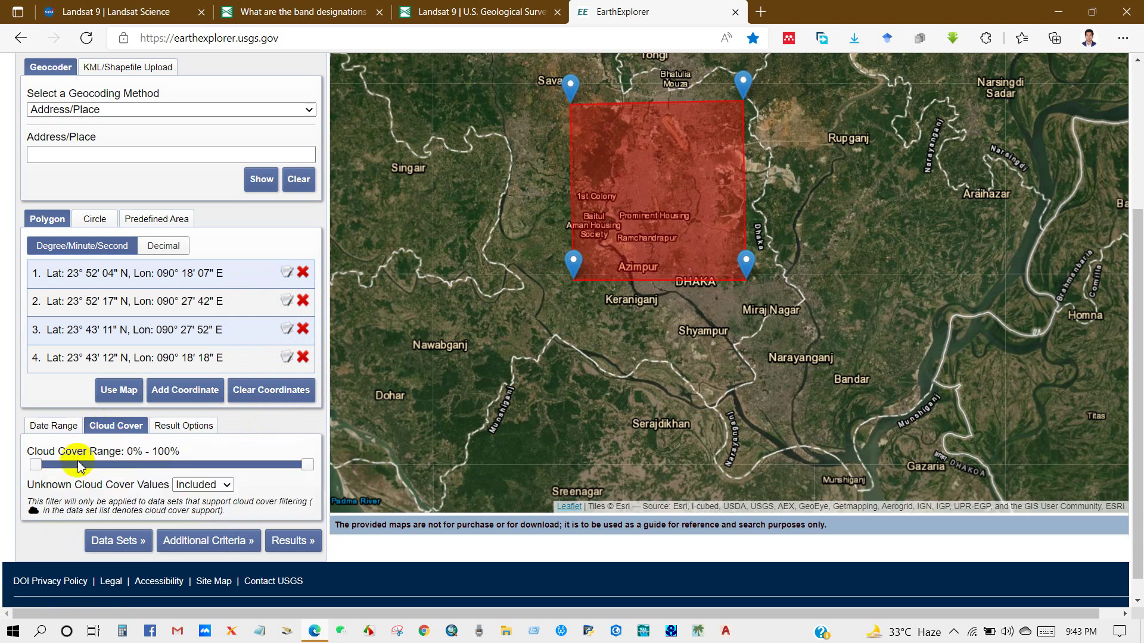
Leave cloud cover at defaults and keep Collection Category set to All
mouse_move(35, 464)
left_mouse_down()
mouse_move(203, 464)
mouse_move(25, 474)
left_mouse_up()
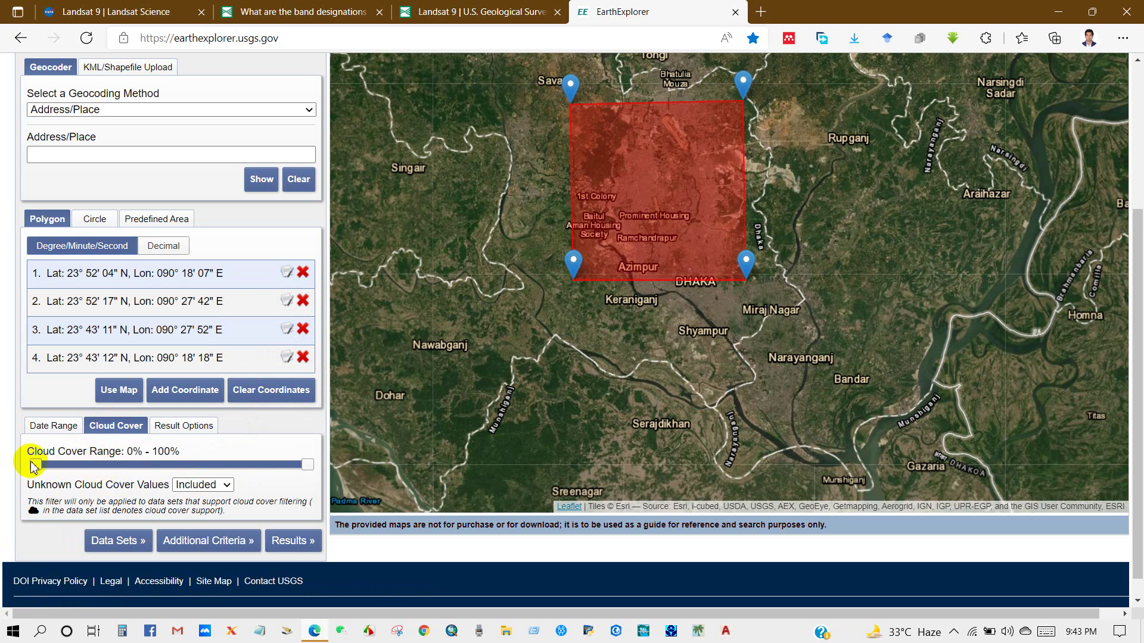
scroll(30, 433, "down", 1)
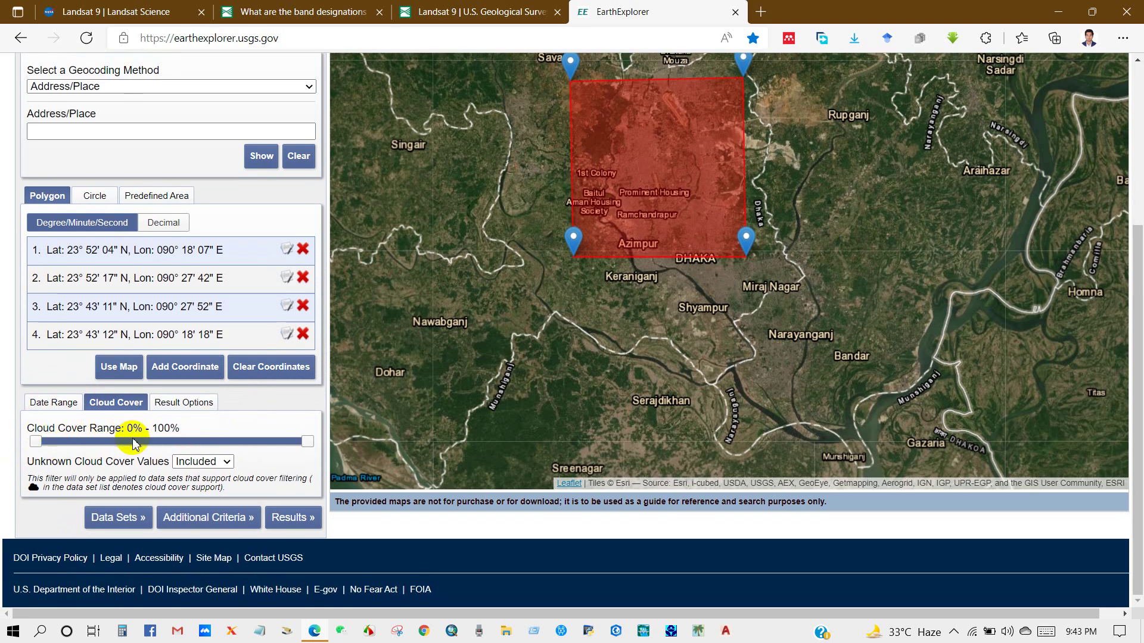
left_click(171, 524)
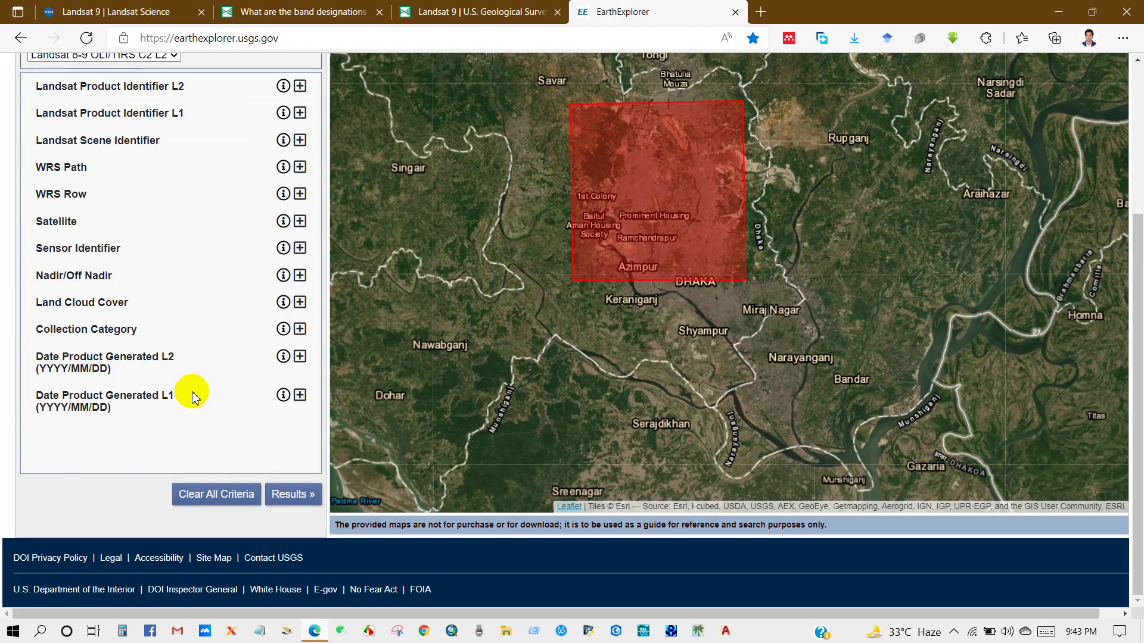
scroll(192, 391, "up", 1)
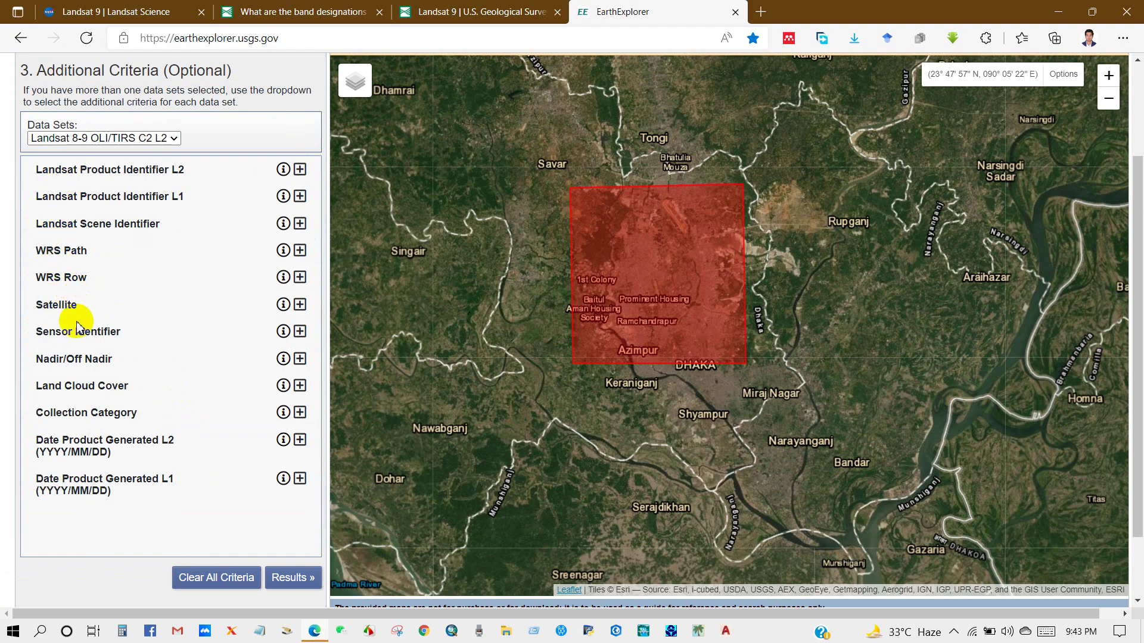
left_click(300, 386)
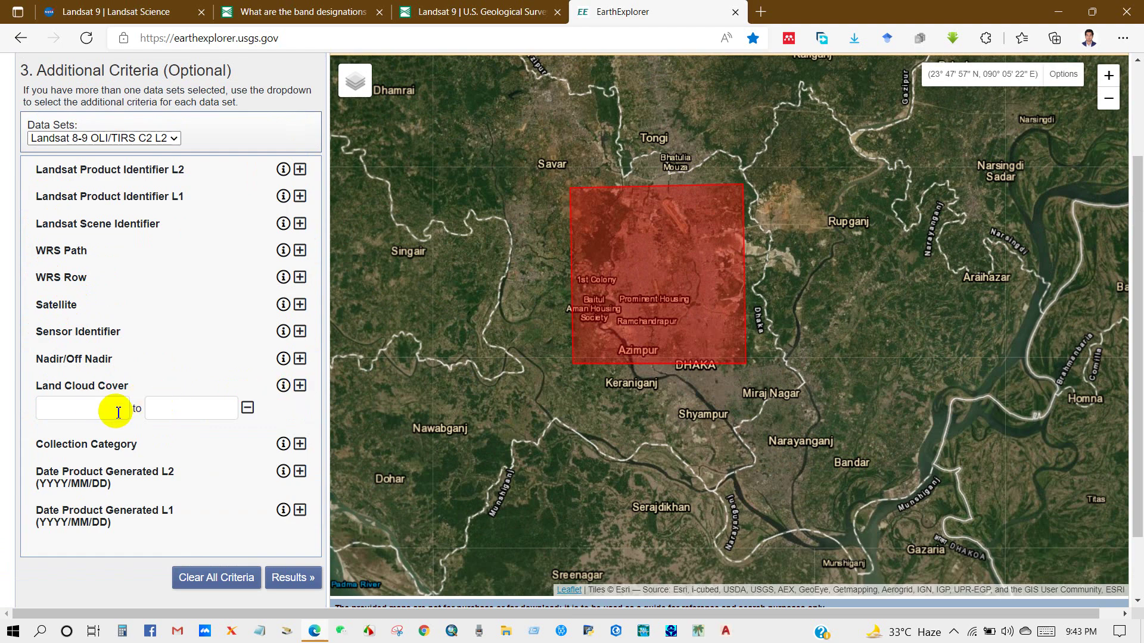
left_click(299, 447)
left_click(237, 465)
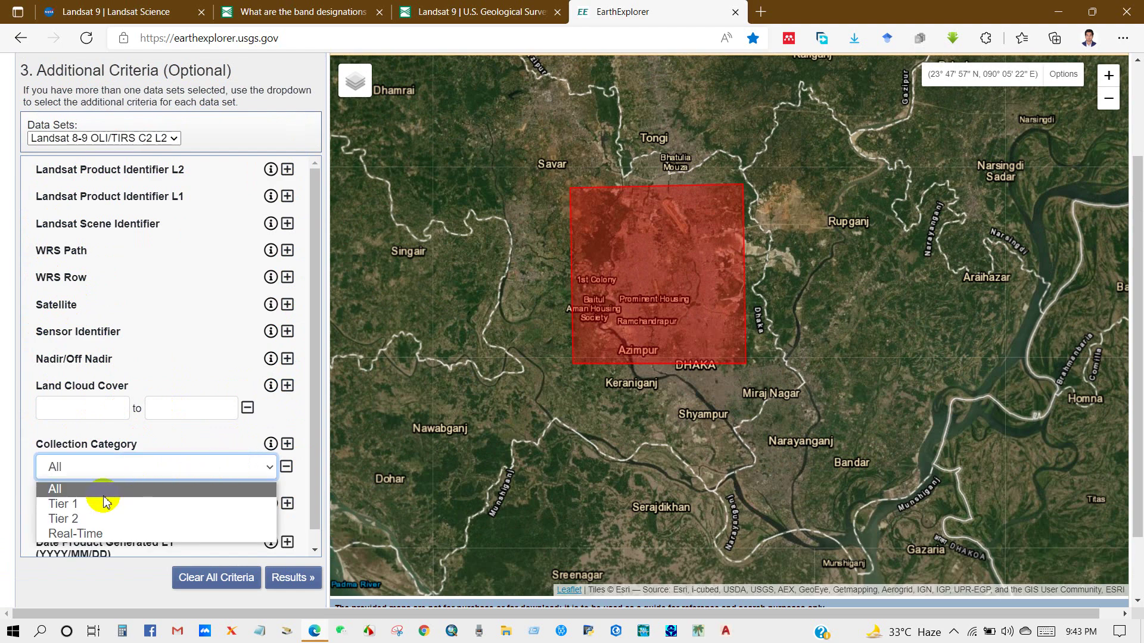
left_click(24, 491)
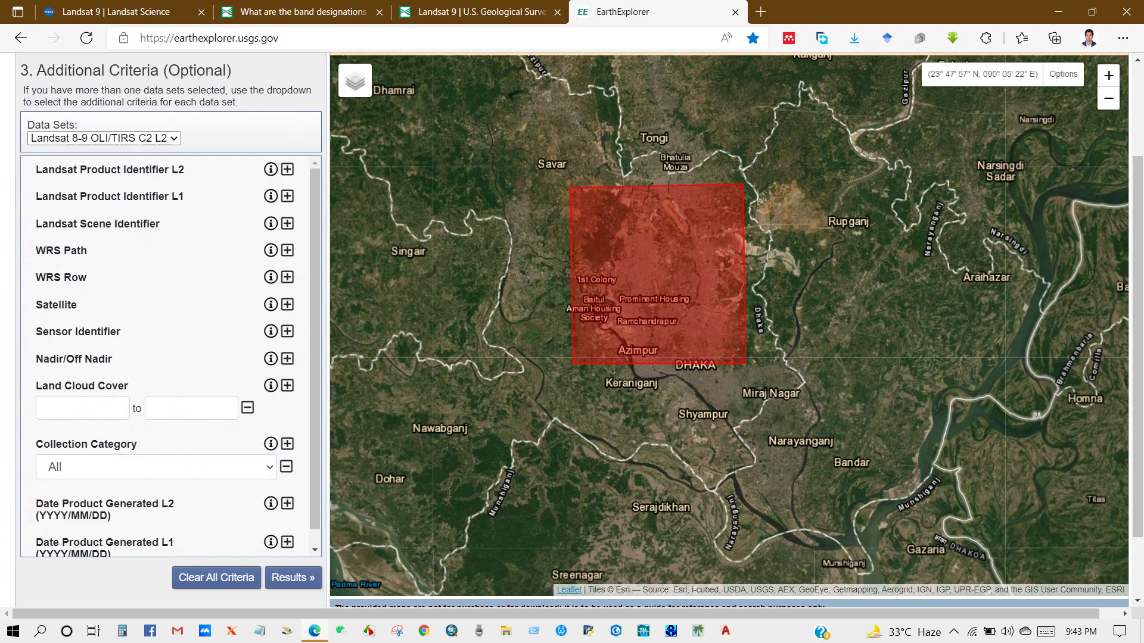
scroll(98, 226, "up", 3)
Run the Landsat 8-9 OLI/TIRS C2 L2 search, listing 72 scenes
left_click(66, 174)
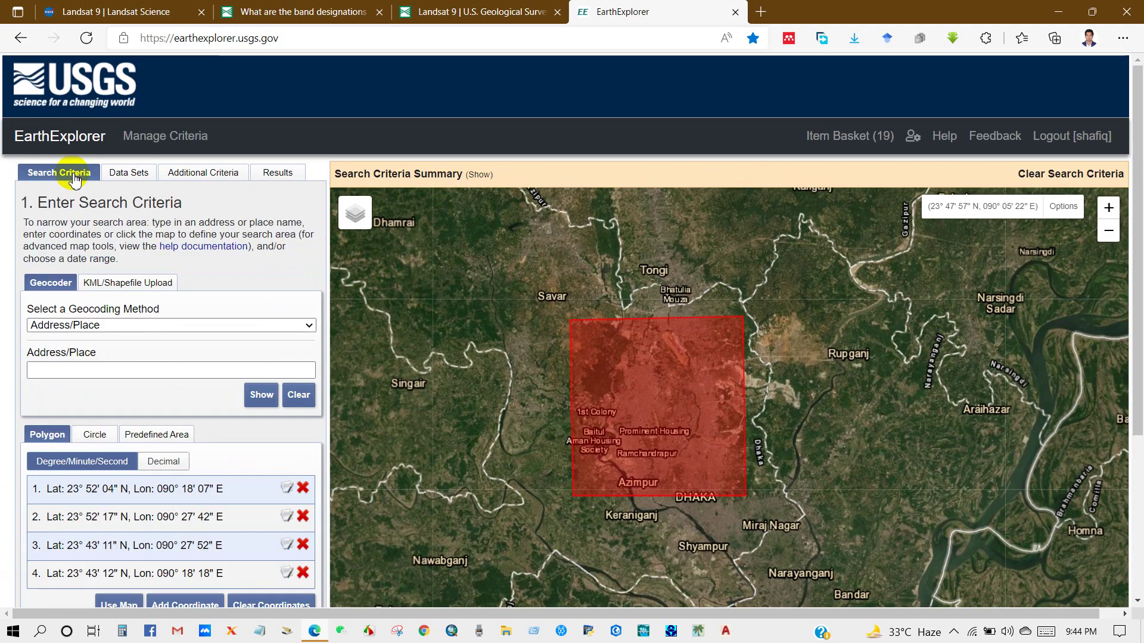
left_click(127, 173)
scroll(127, 411, "down", 5)
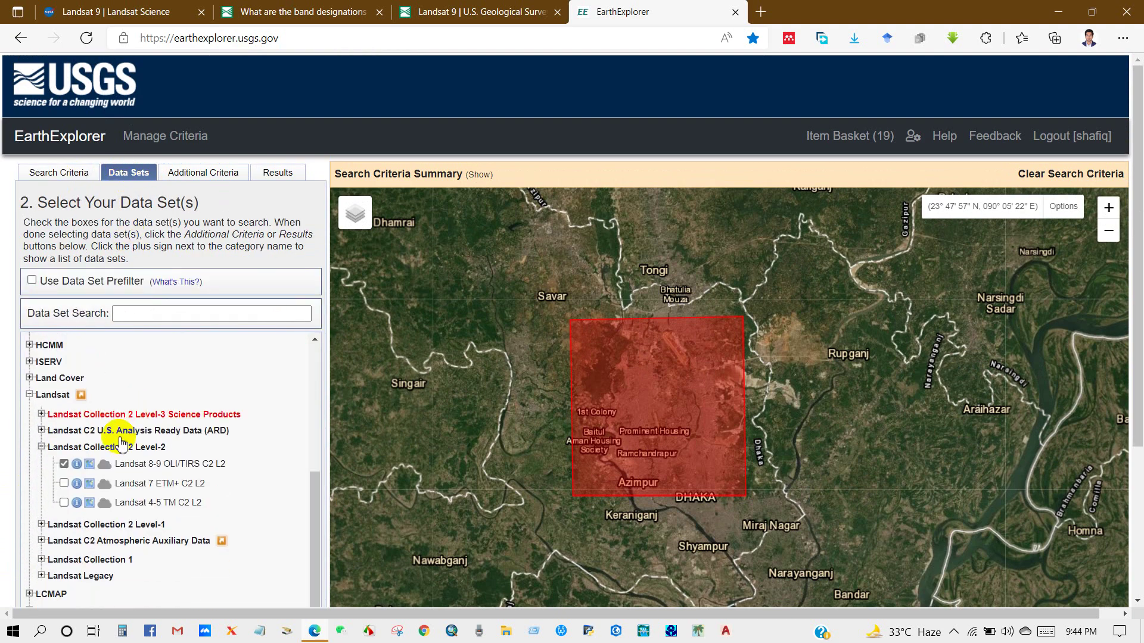
scroll(121, 441, "down", 4)
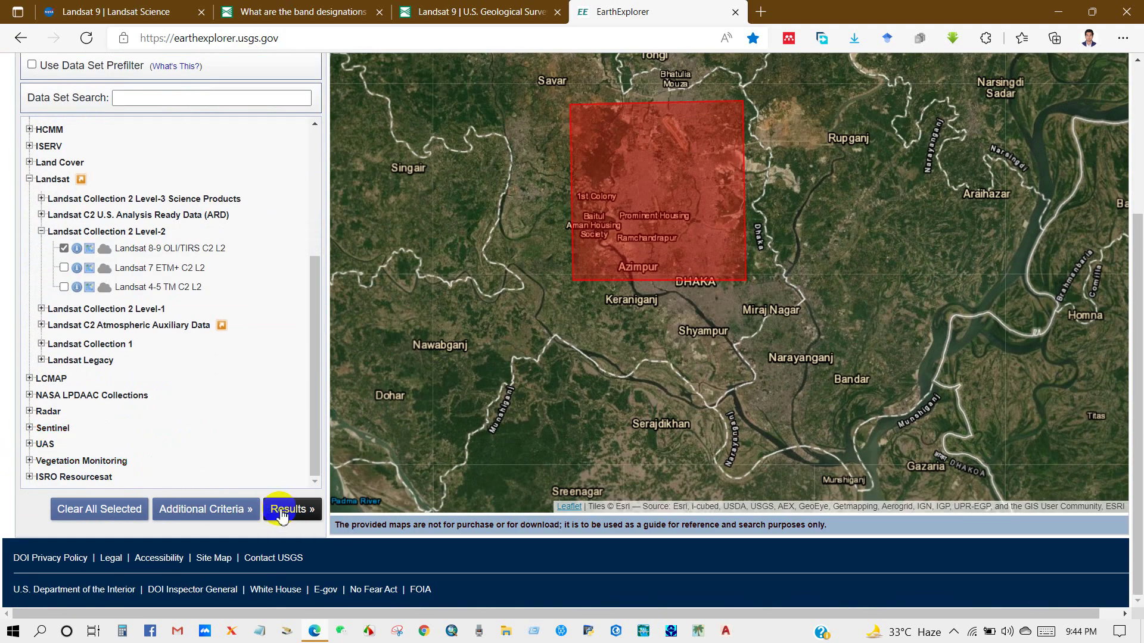
left_click(292, 510)
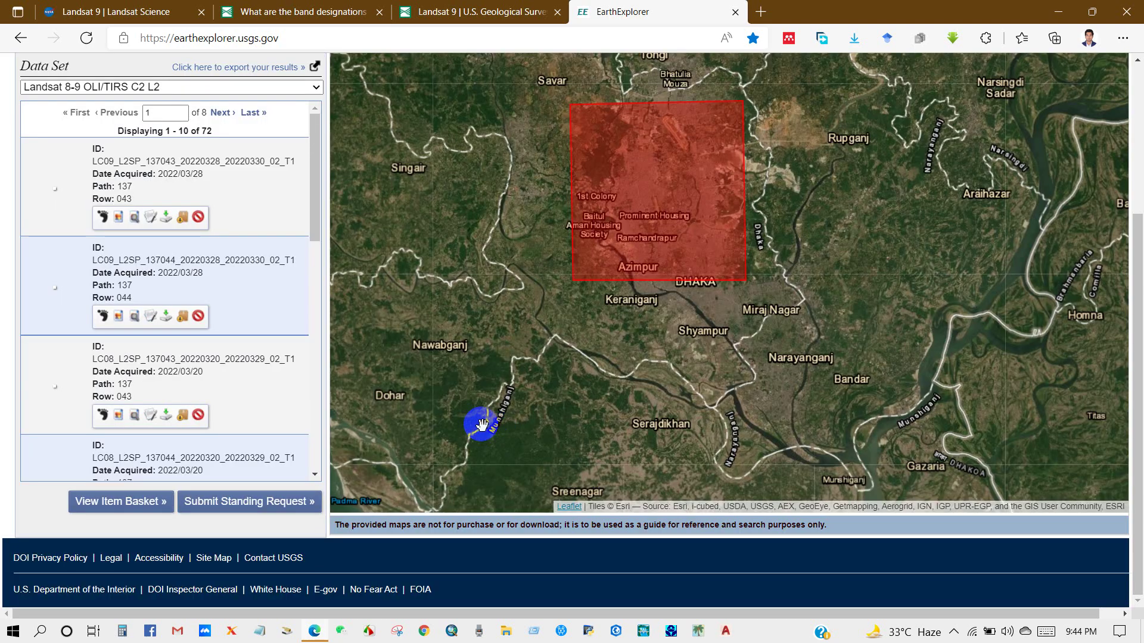
Browse the first page of results, noting the 137043 scene, then load page 2
scroll(300, 313, "up", 1)
scroll(290, 307, "down", 1)
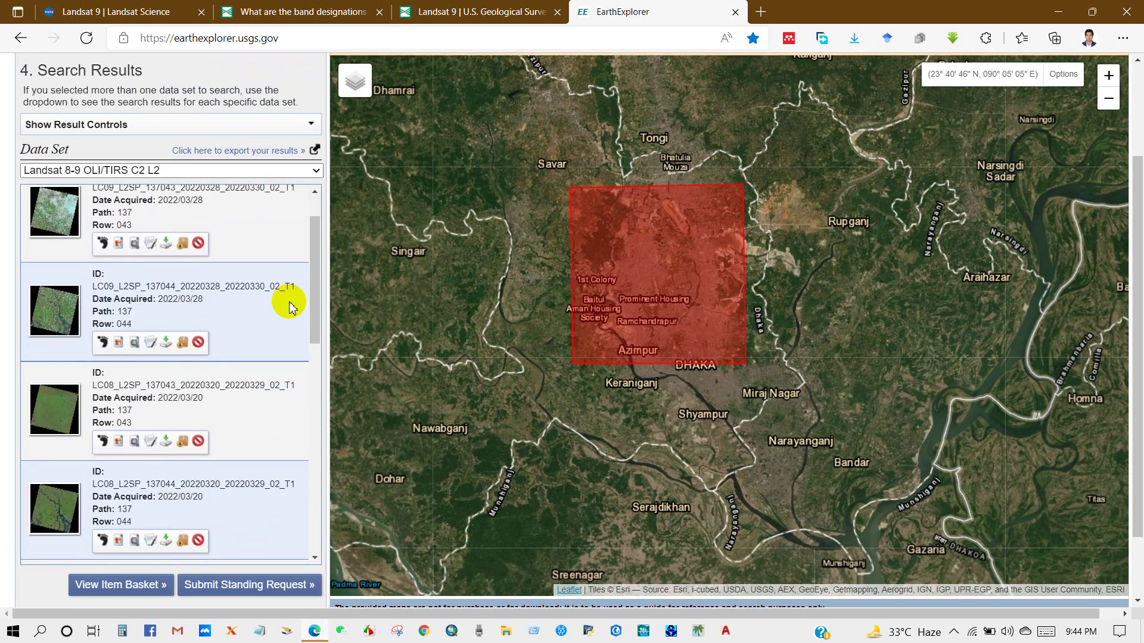
scroll(289, 301, "up", 1)
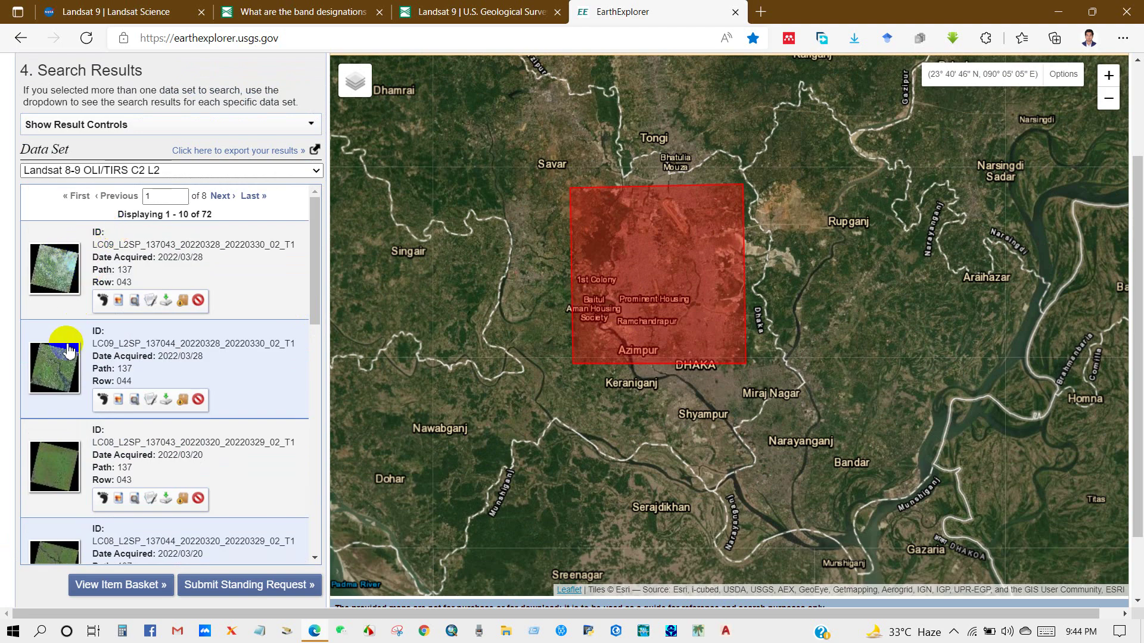
scroll(56, 354, "down", 2)
scroll(53, 365, "down", 7)
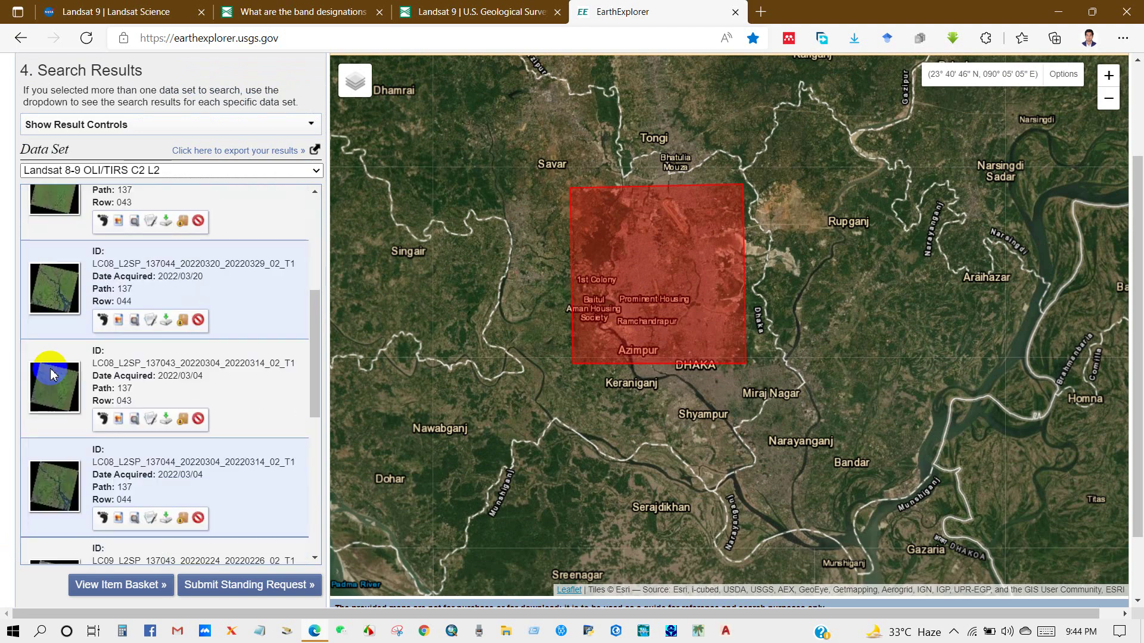
scroll(52, 375, "down", 1)
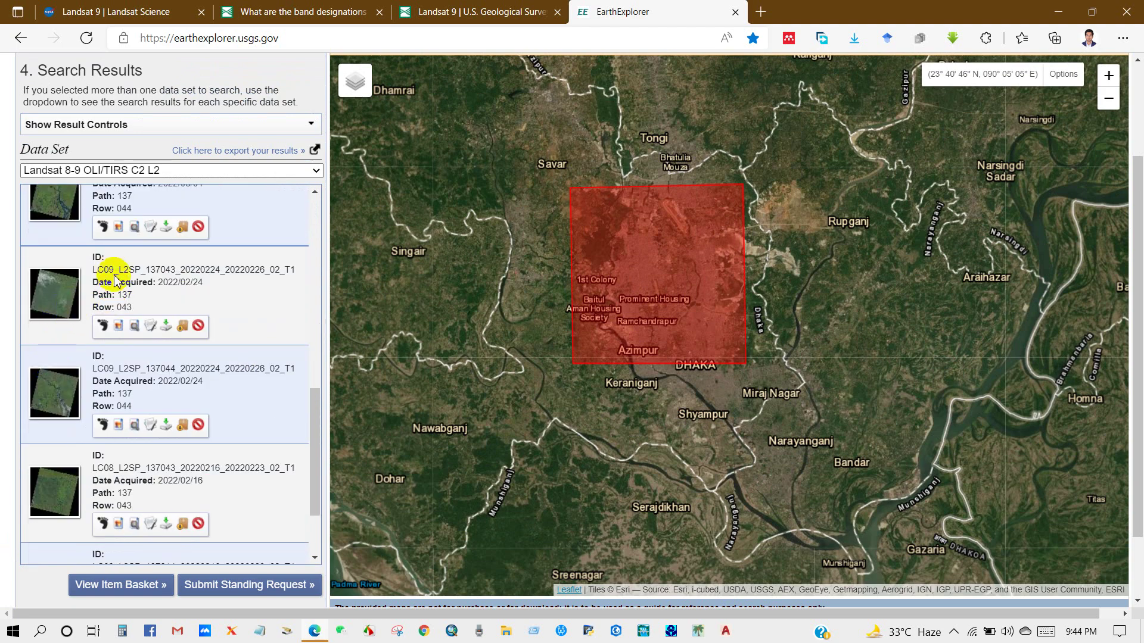
mouse_move(98, 271)
left_mouse_down()
mouse_move(160, 271)
mouse_move(94, 284)
left_mouse_up()
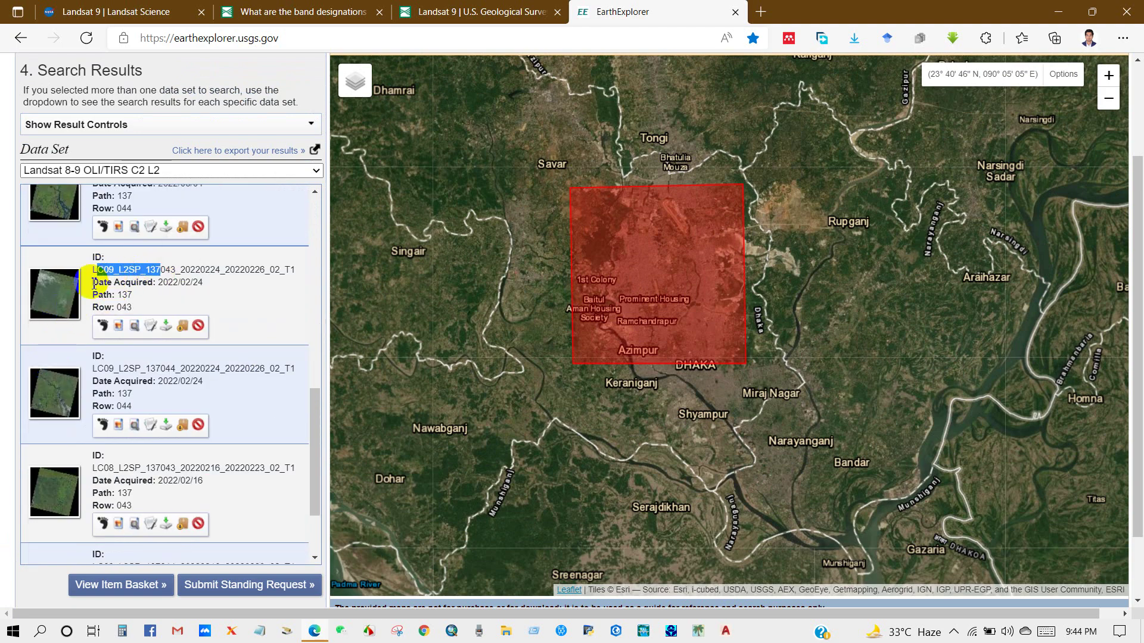
left_click(137, 367)
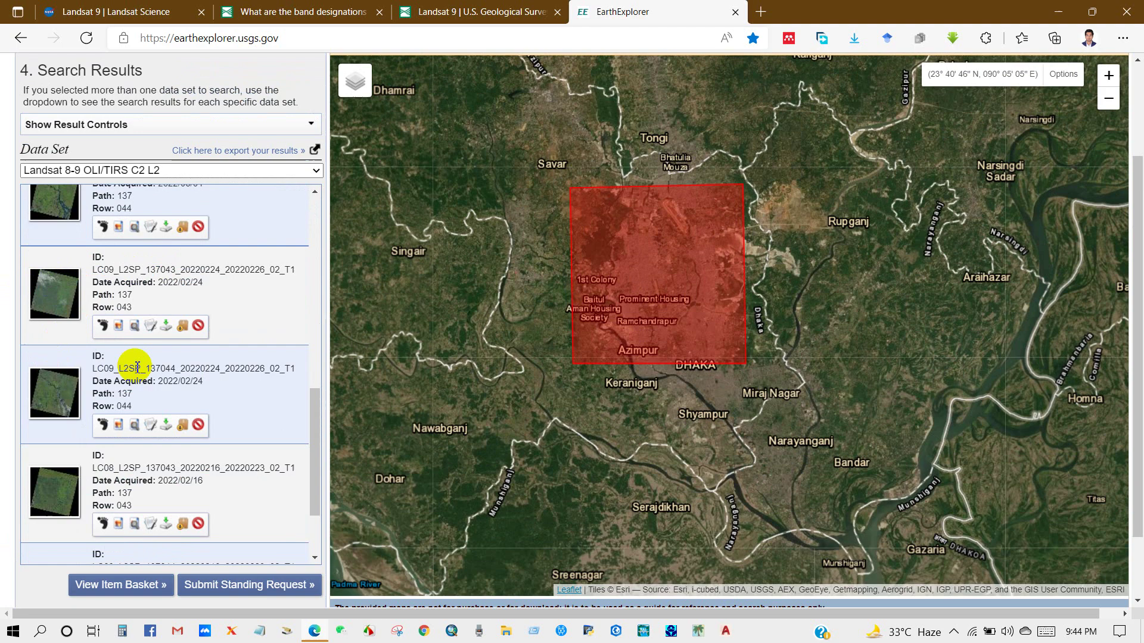
scroll(139, 371, "down", 3)
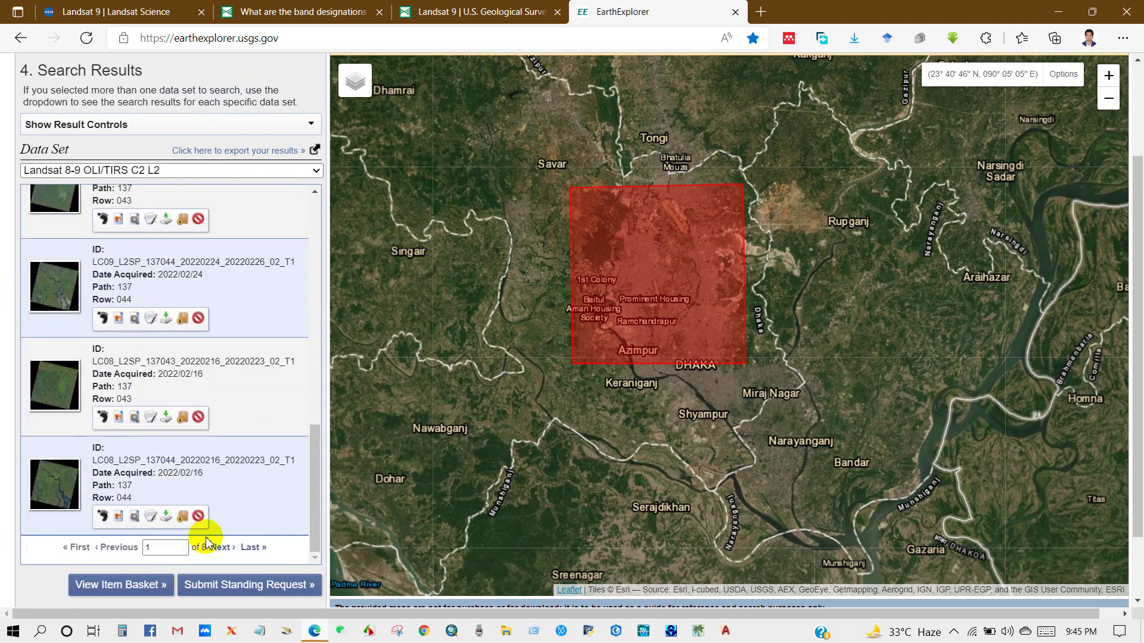
left_click(219, 548)
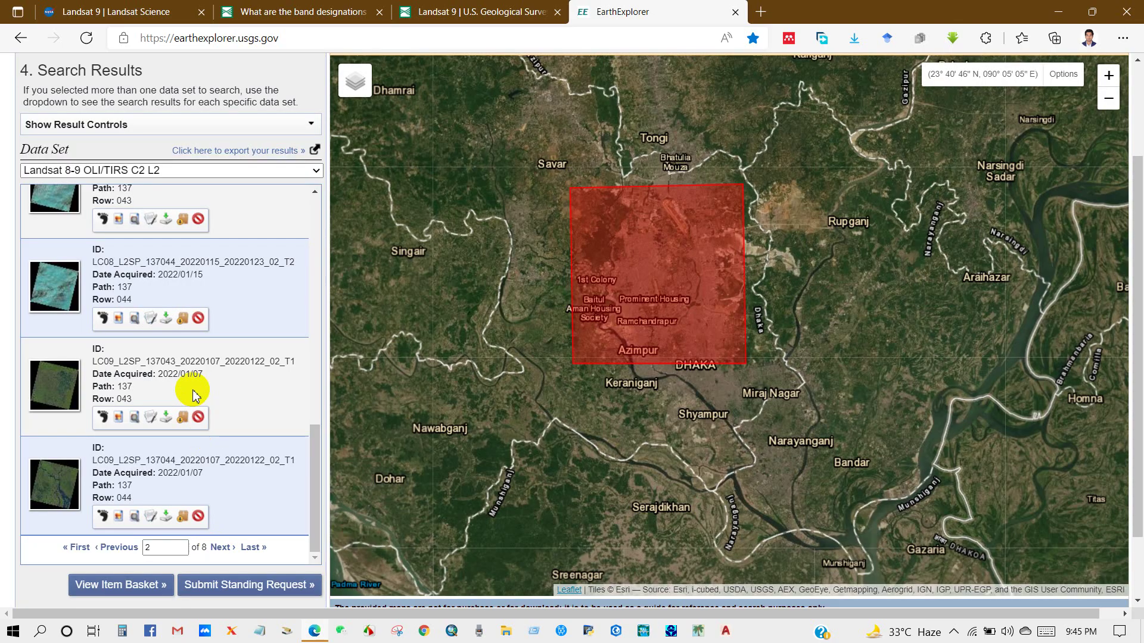
Browse page 2 and show the 2022/01/07 Path 137 Row 044 footprint over Dhaka
scroll(194, 395, "down", 3)
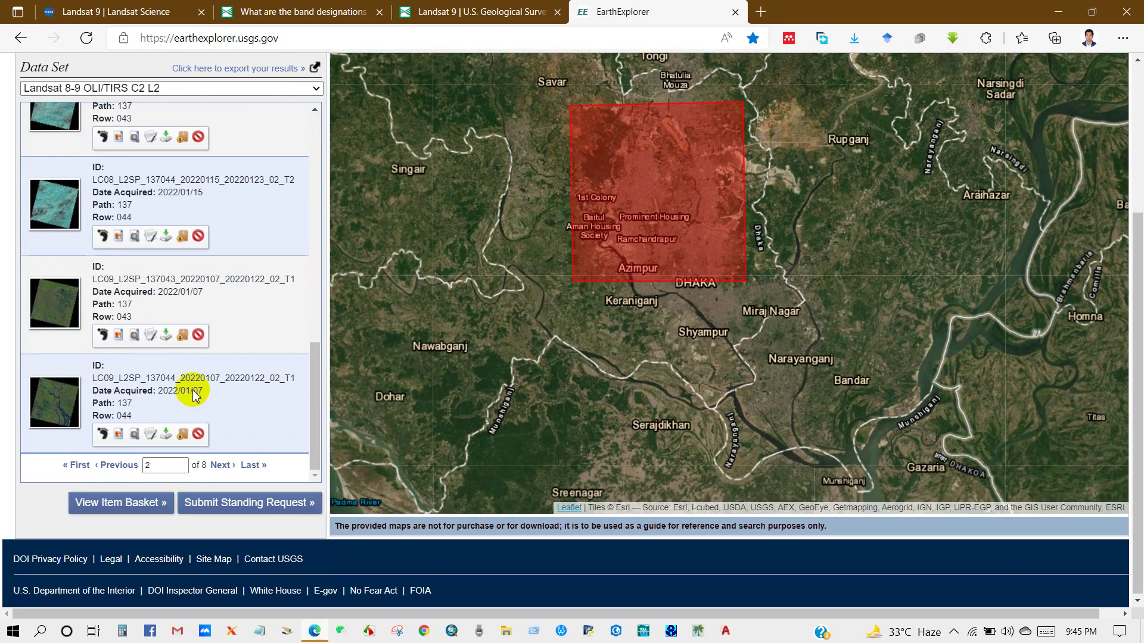
scroll(191, 388, "up", 5)
scroll(149, 309, "up", 5)
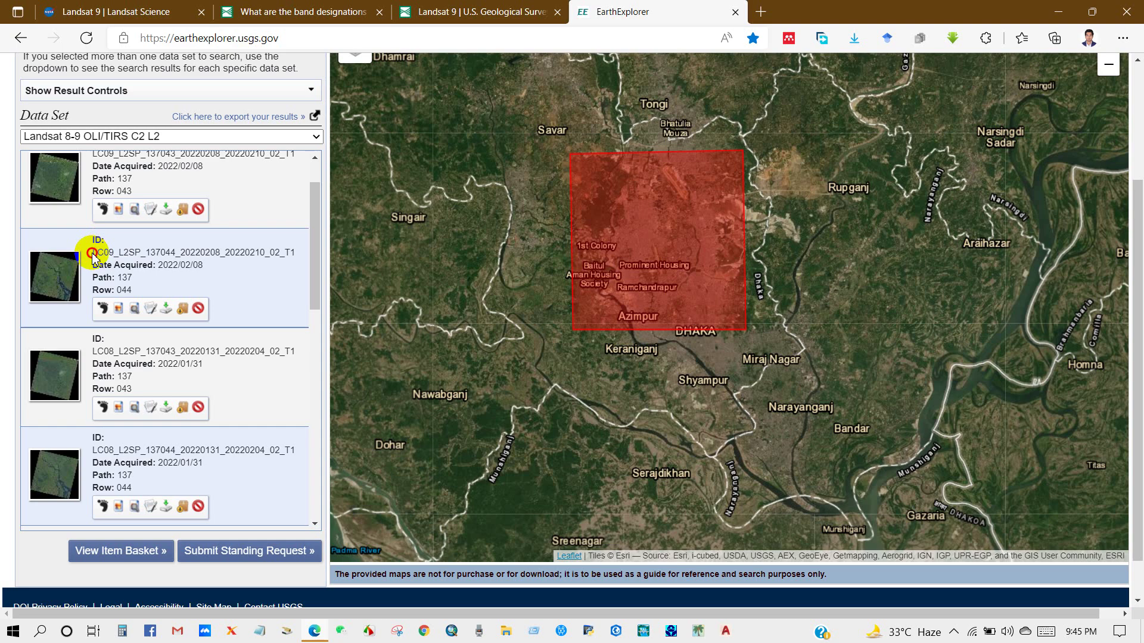
left_click_drag(93, 255, 187, 256)
scroll(187, 253, "down", 3)
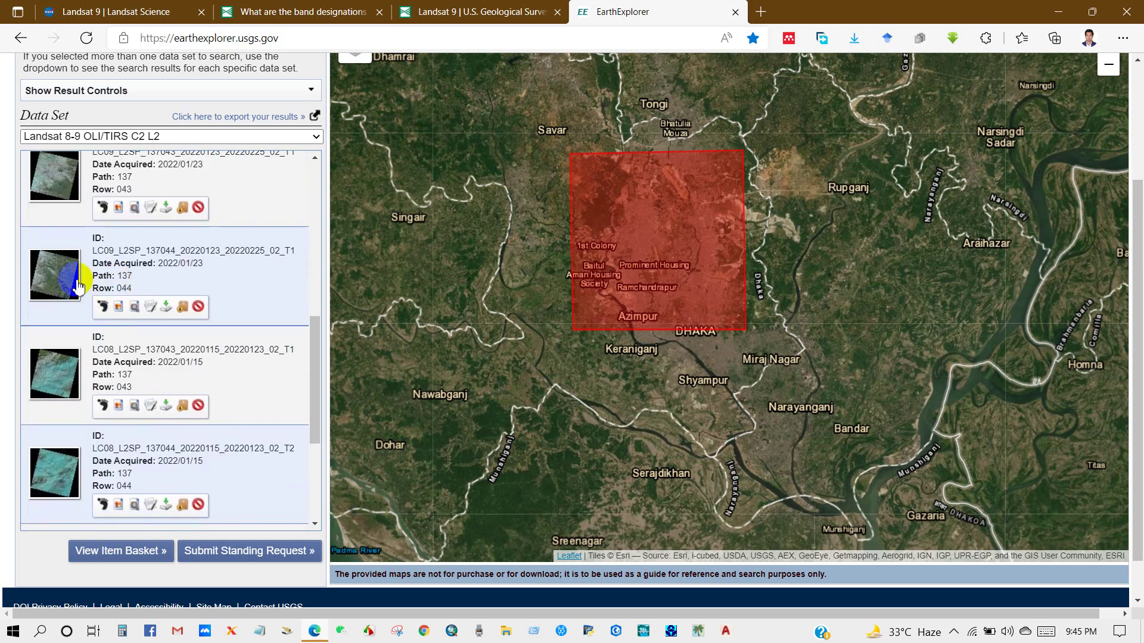
scroll(90, 330, "down", 4)
scroll(90, 329, "down", 2)
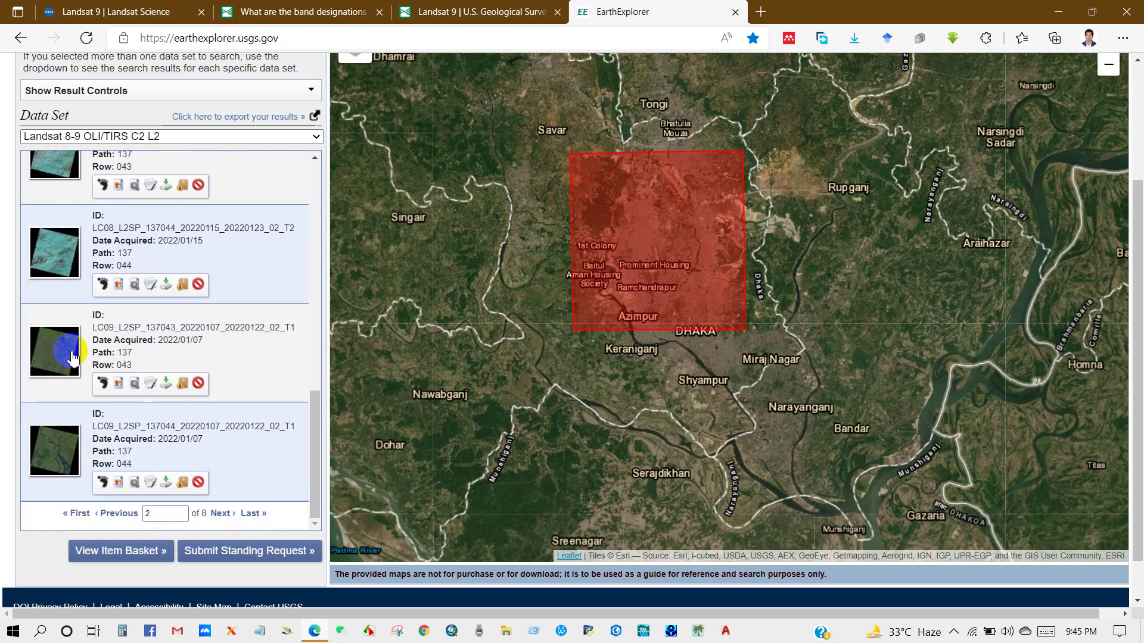
scroll(149, 371, "down", 1)
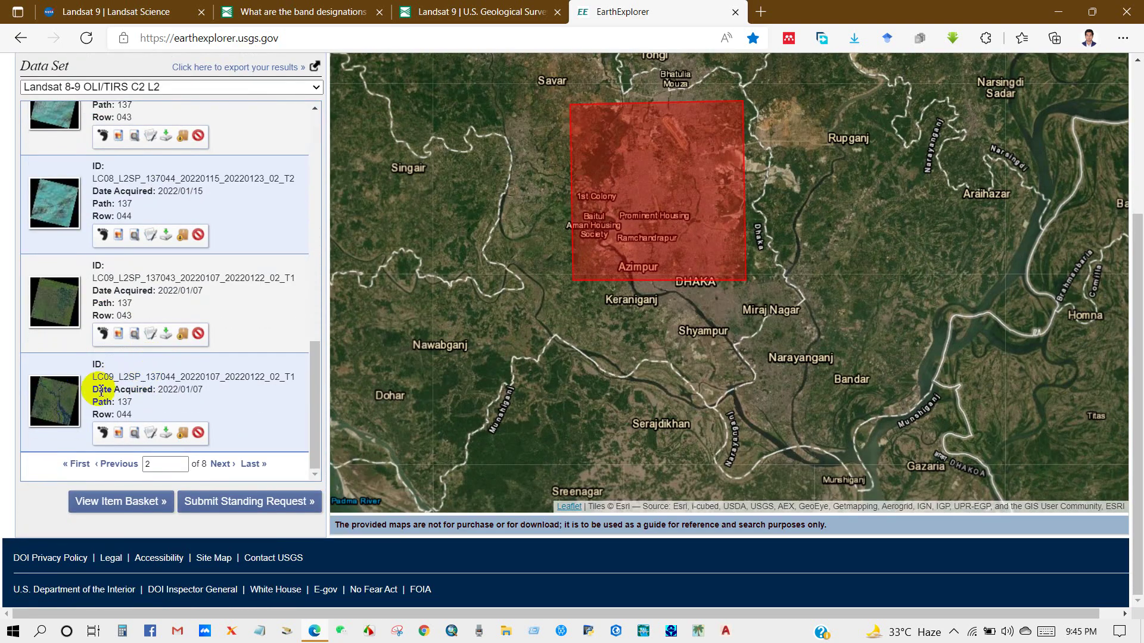
left_click(51, 403)
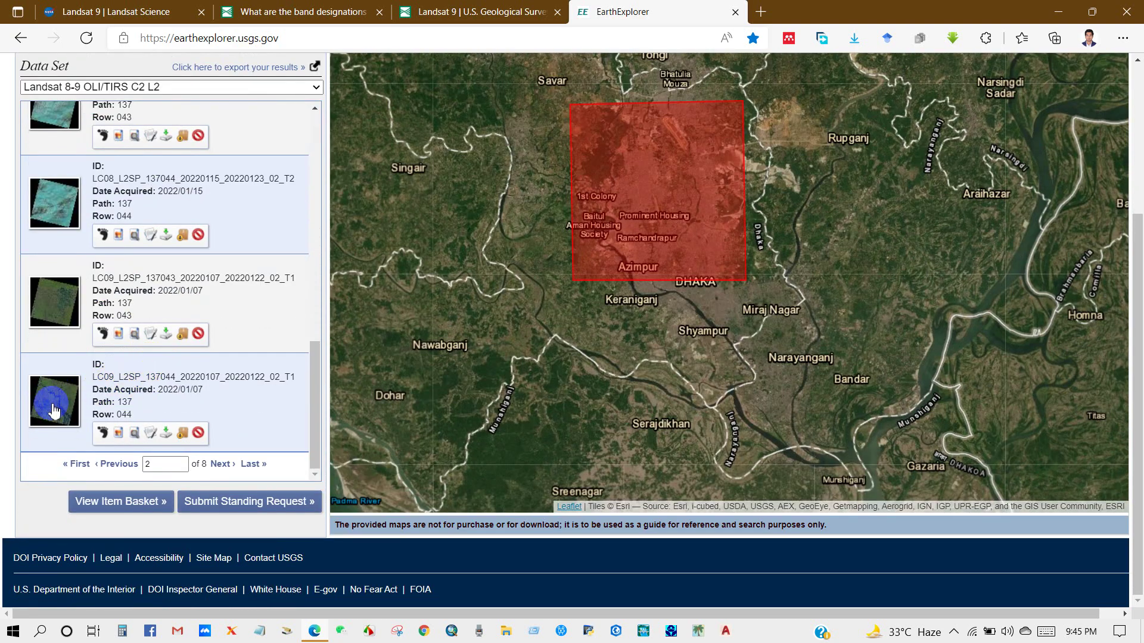
left_click(103, 434)
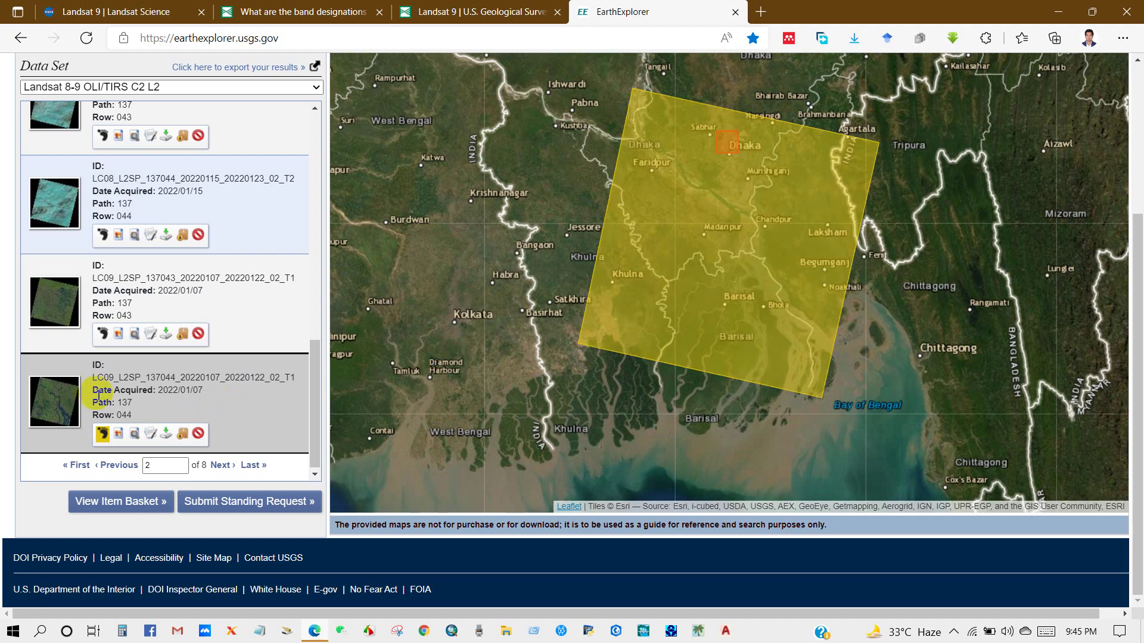
Show footprints for the 2022/01/07 row 043 and 2022/01/23 row 044 scenes
scroll(83, 390, "up", 1)
left_click(102, 391)
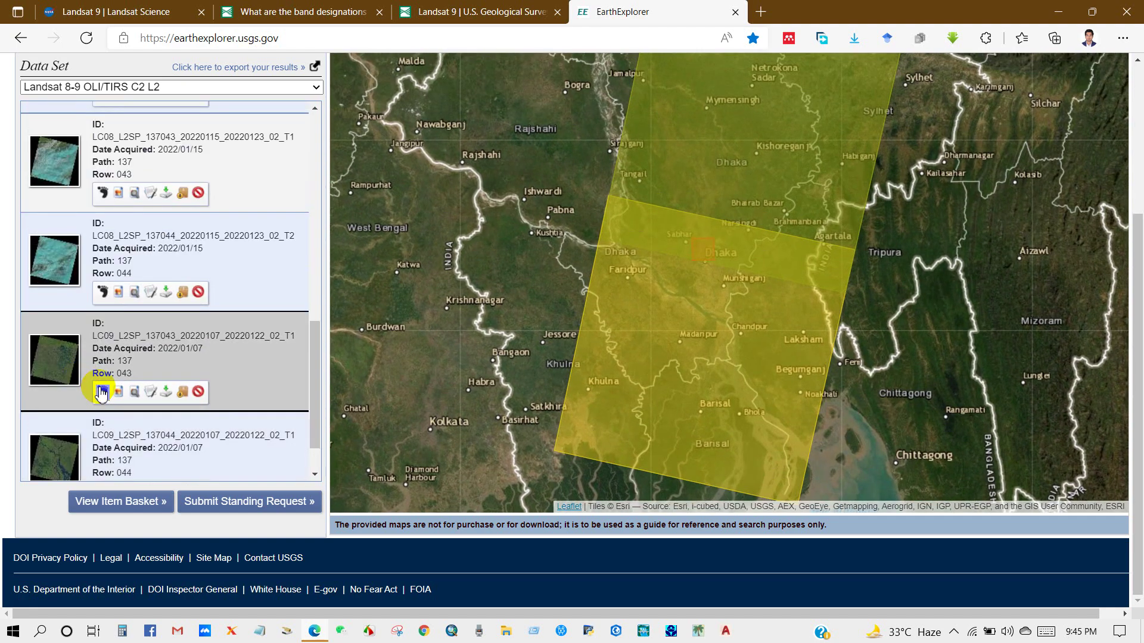
left_click(636, 151)
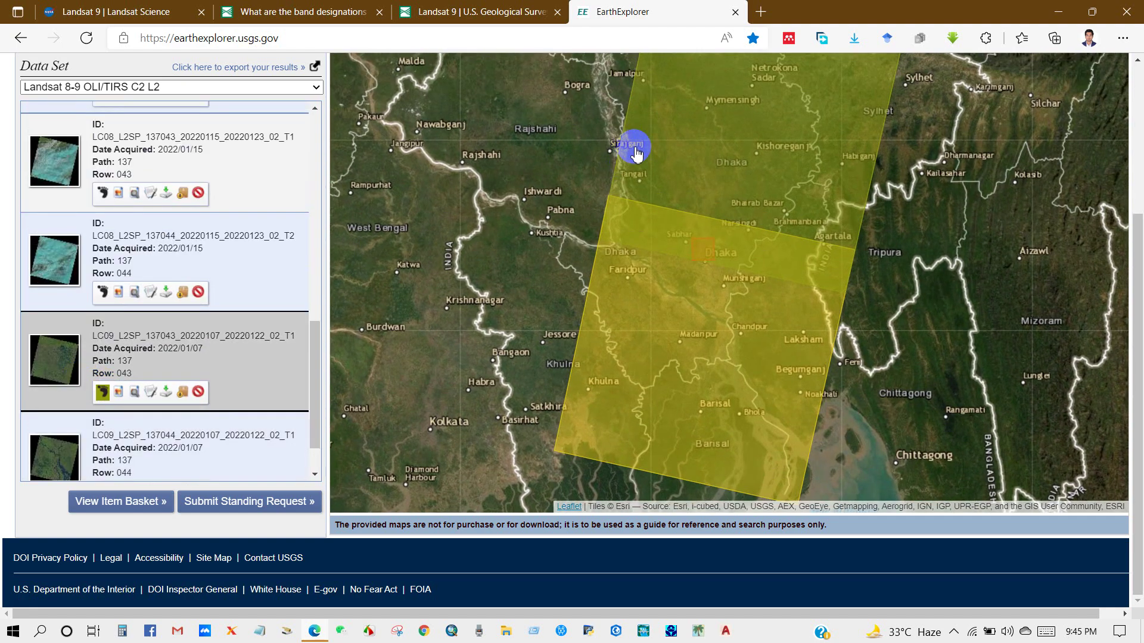
left_click(105, 392)
left_click(687, 173)
scroll(110, 381, "up", 3)
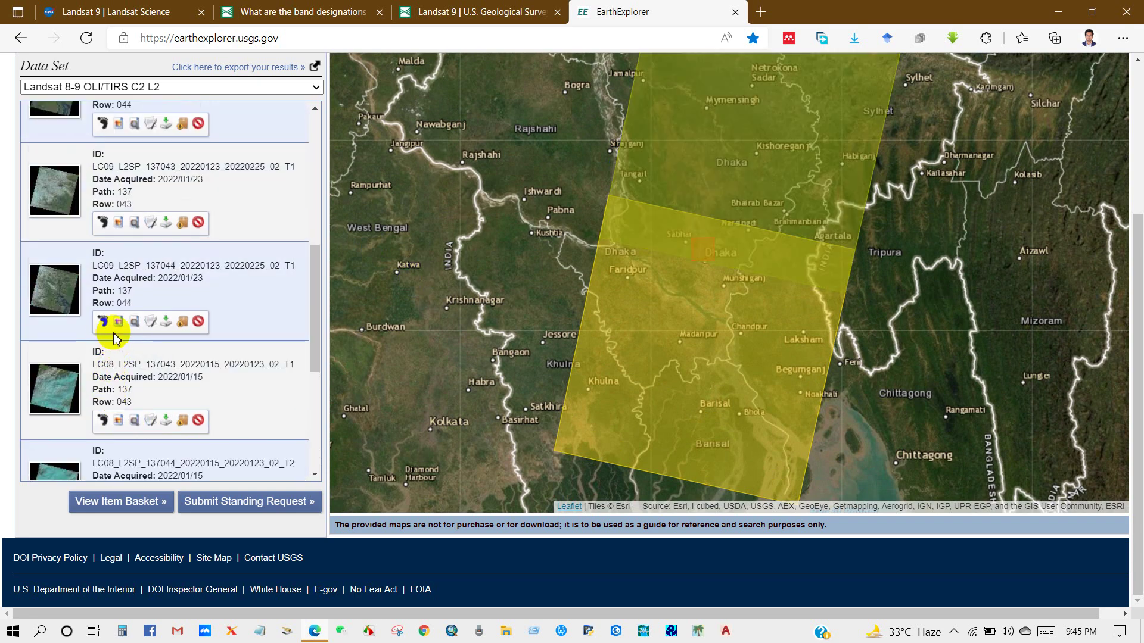
left_click(102, 323)
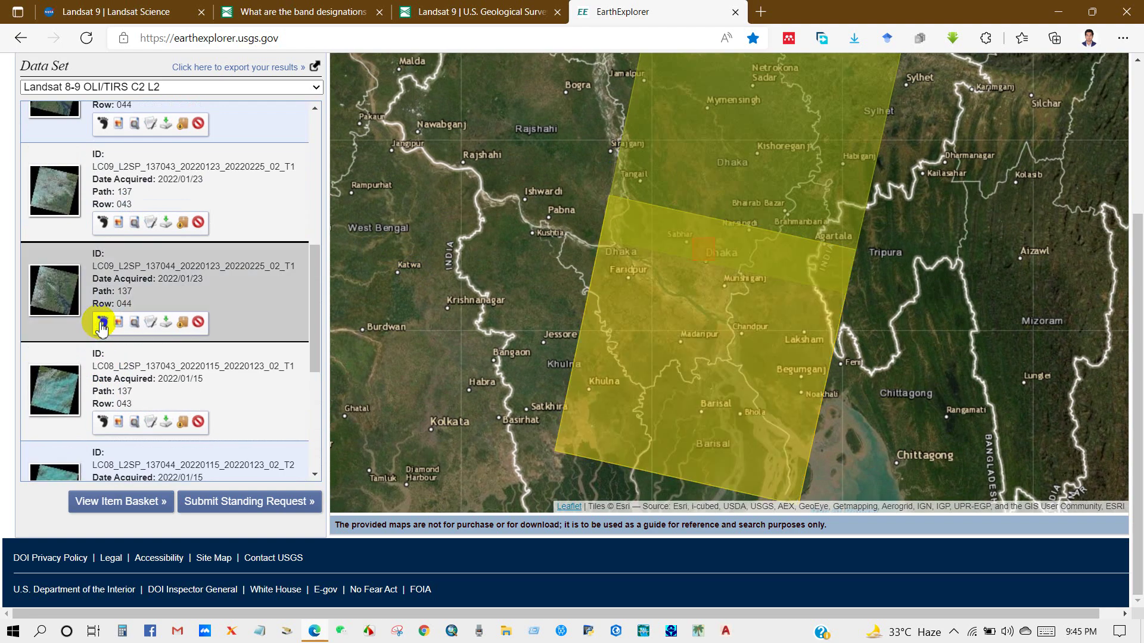
Re-display the 2022/01/07 row 044 footprint and open its full metadata
scroll(101, 327, "up", 5)
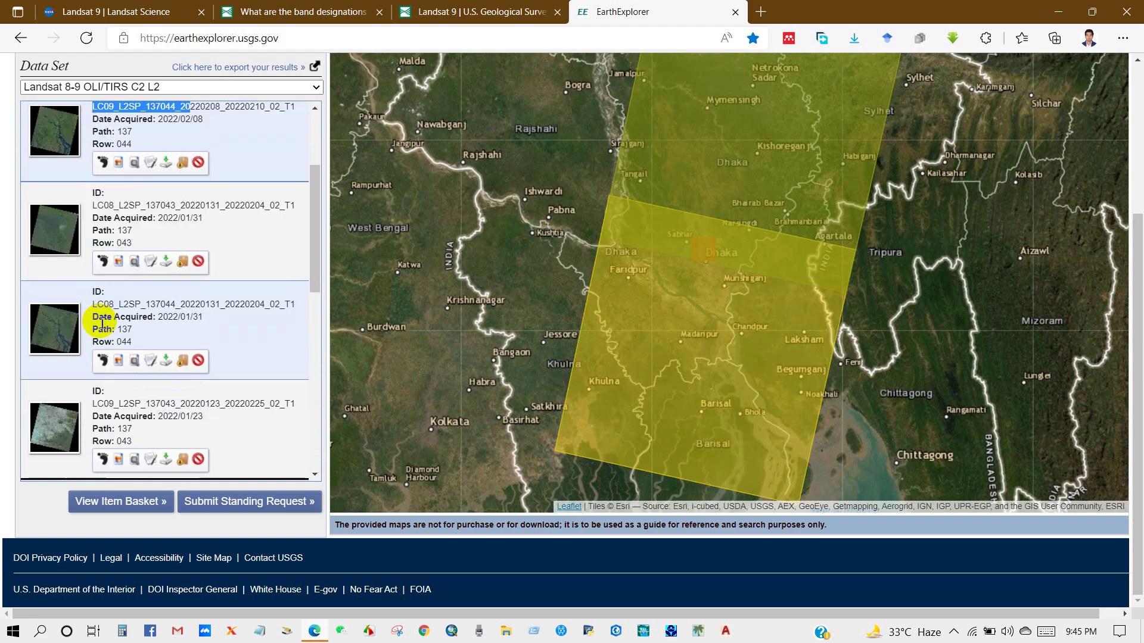
scroll(102, 327, "up", 1)
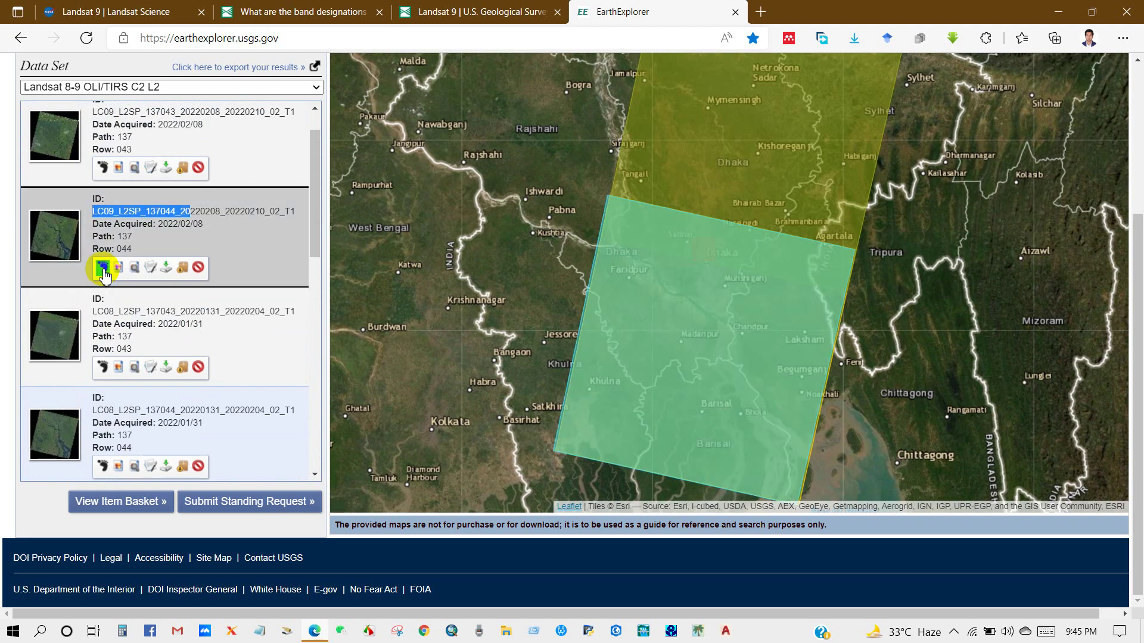
scroll(105, 274, "up", 1)
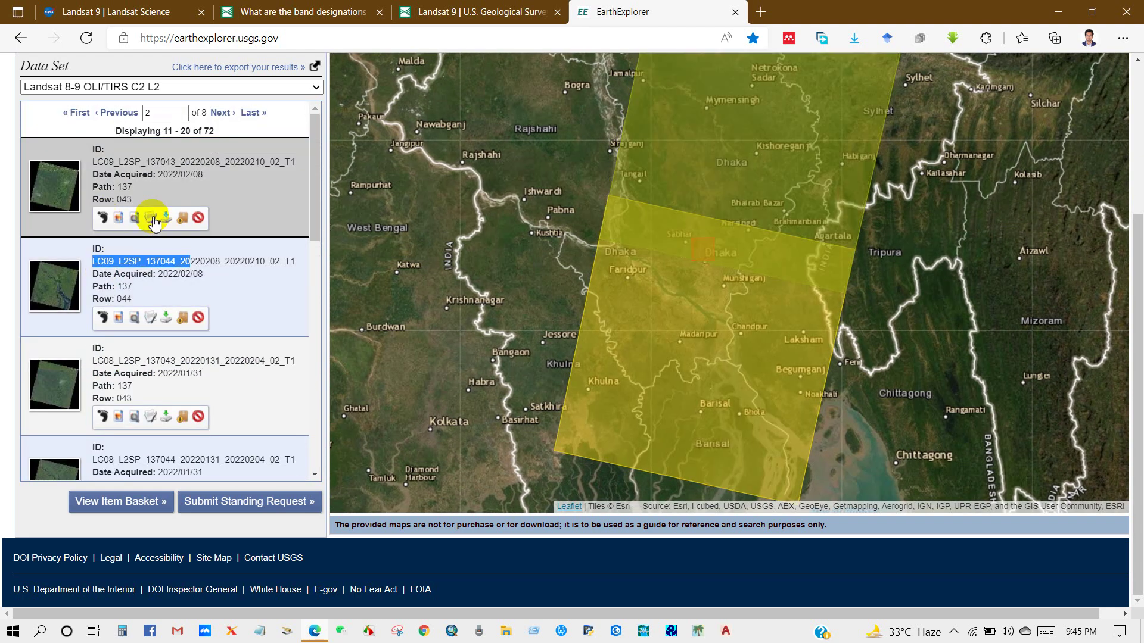
scroll(135, 335, "down", 8)
scroll(136, 352, "down", 3)
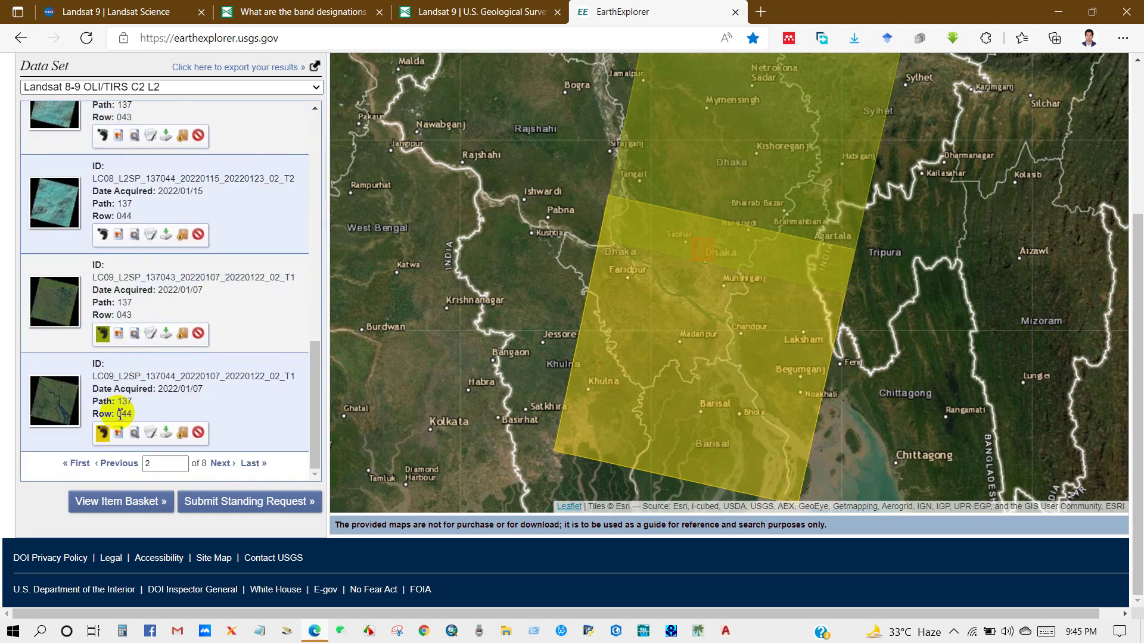
left_click(105, 434)
left_click(105, 435)
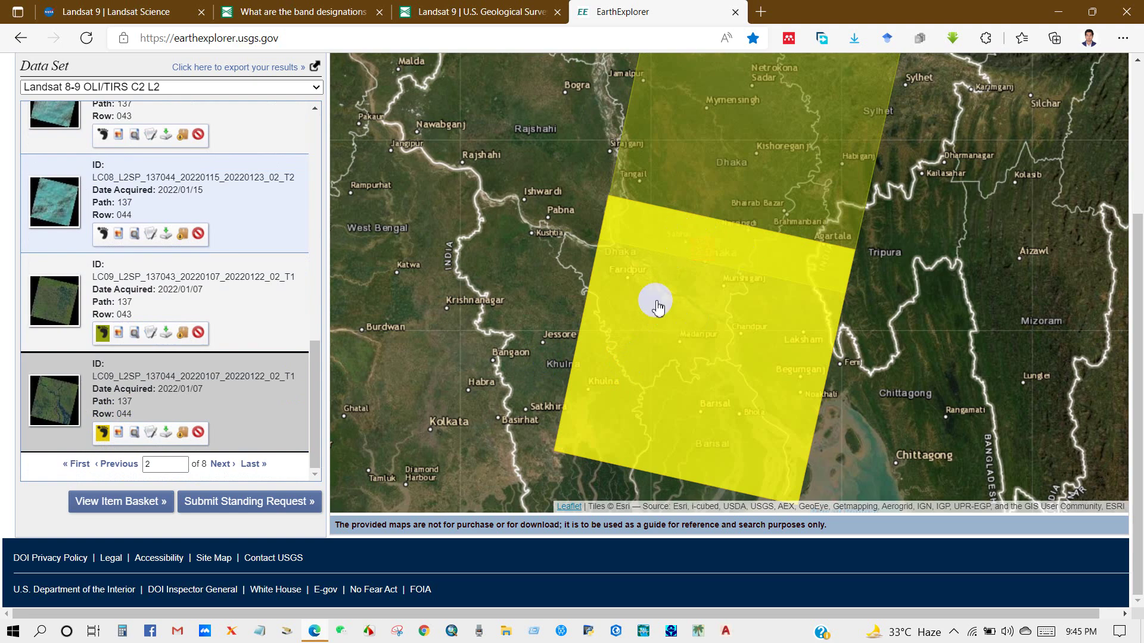
left_click(173, 437)
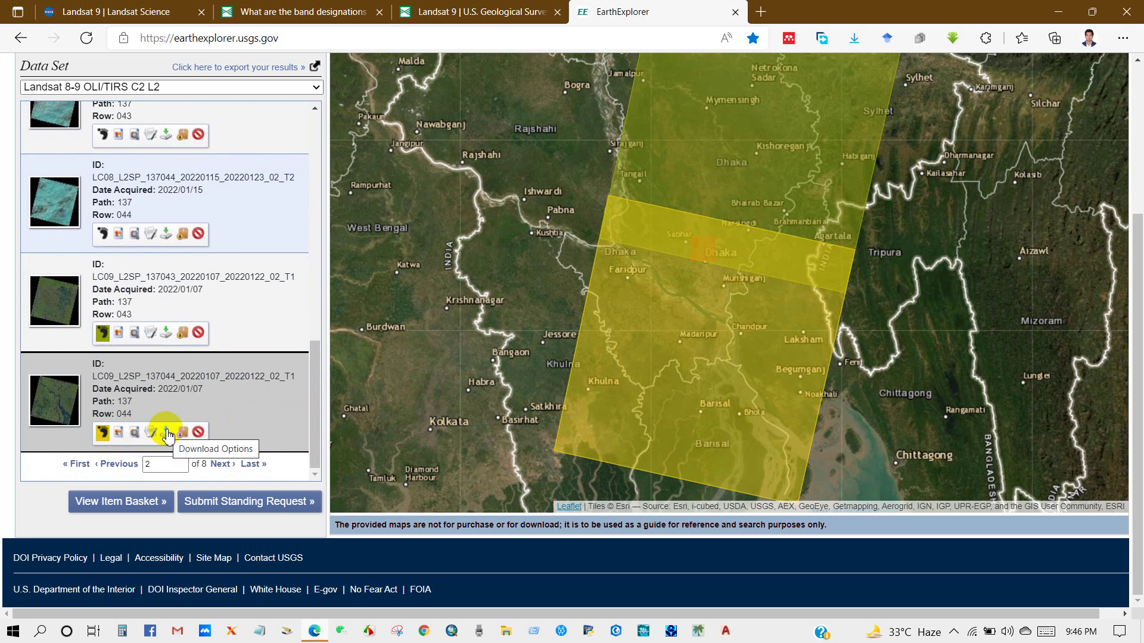
left_click(56, 411)
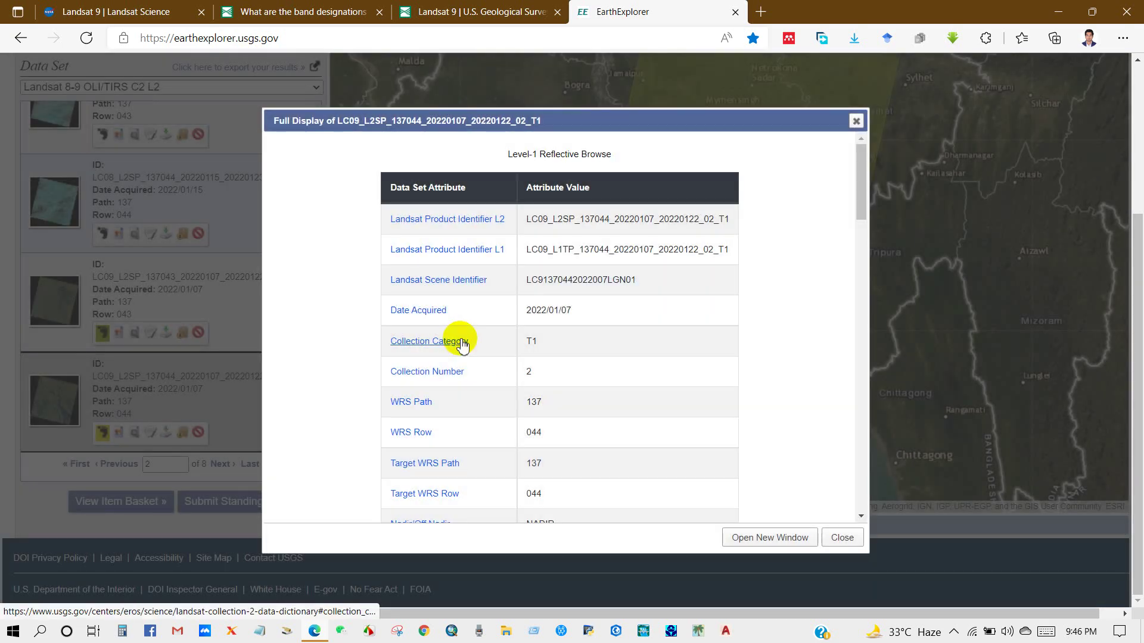
Scroll the metadata and confirm the 2022/01/07 acquisition date
left_click(535, 361)
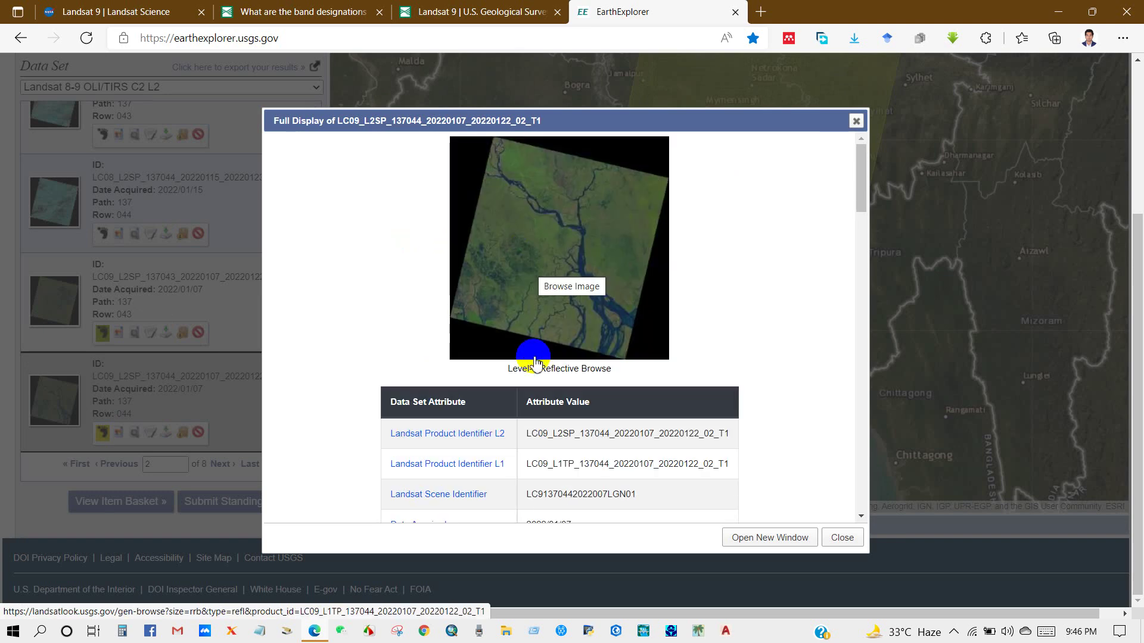
scroll(535, 362, "down", 1)
scroll(522, 362, "down", 4)
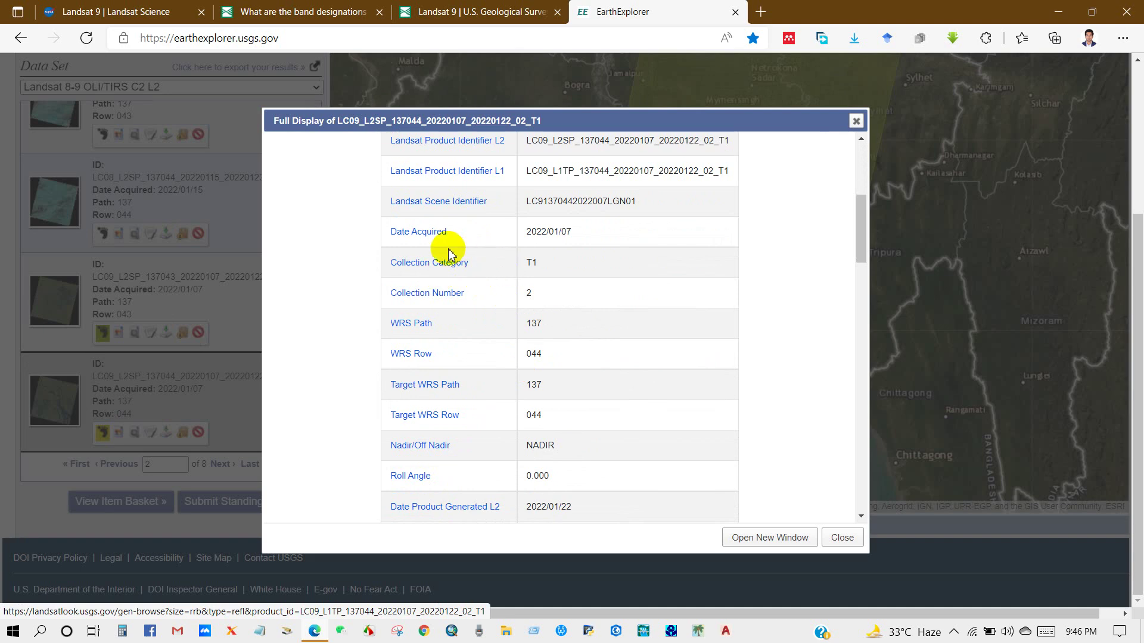
left_click_drag(525, 231, 567, 241)
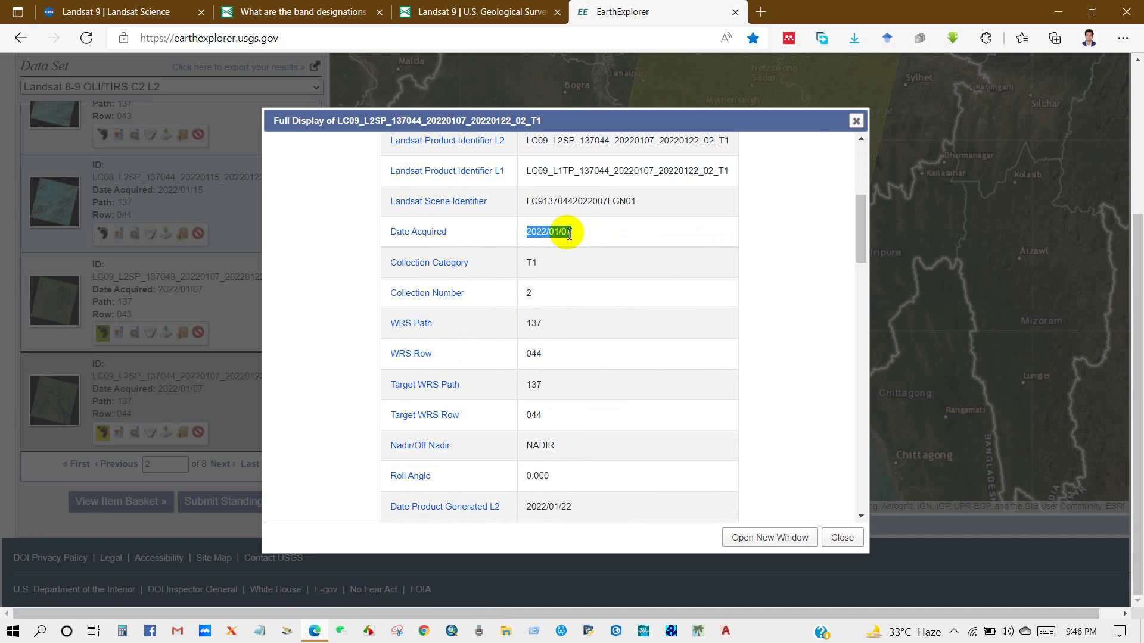
left_click(536, 264)
scroll(537, 270, "down", 2)
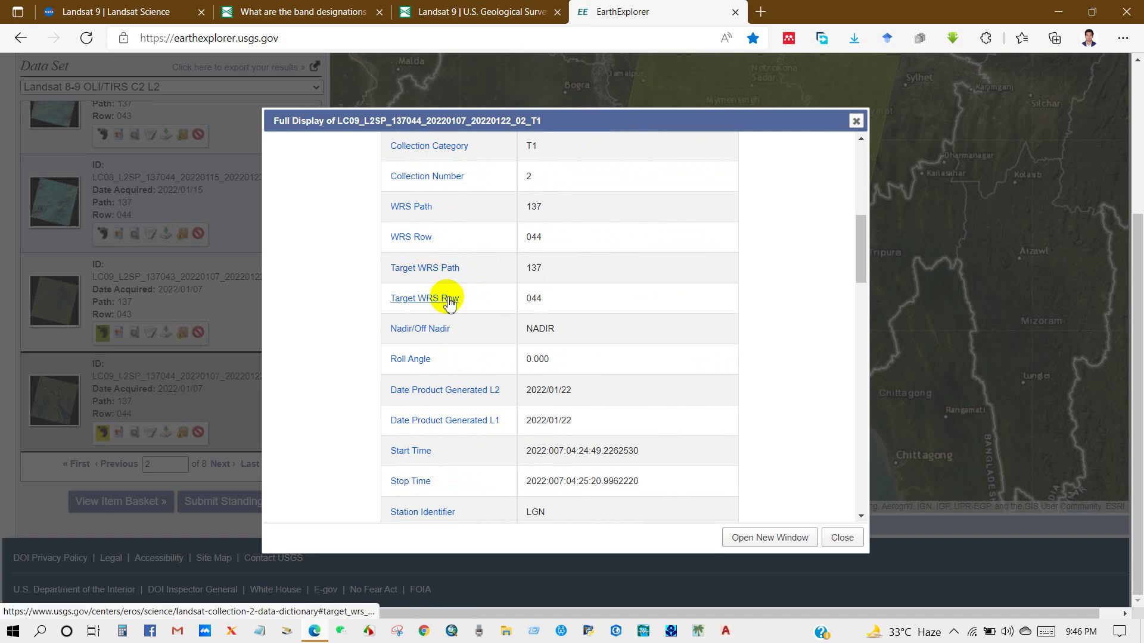
scroll(545, 325, "down", 1)
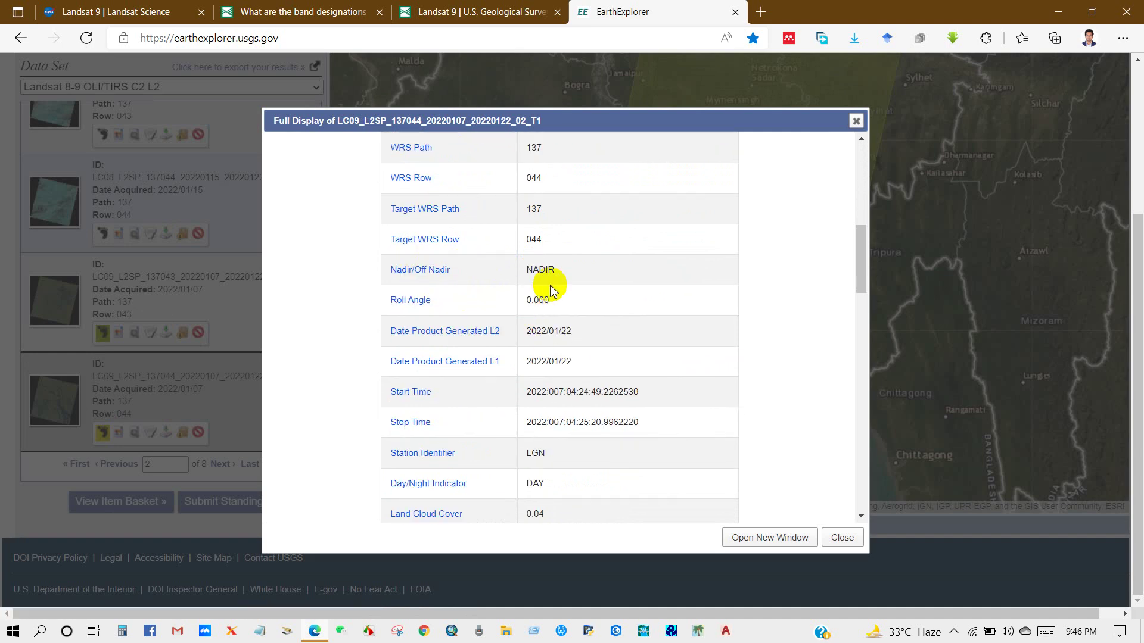
scroll(552, 298, "down", 3)
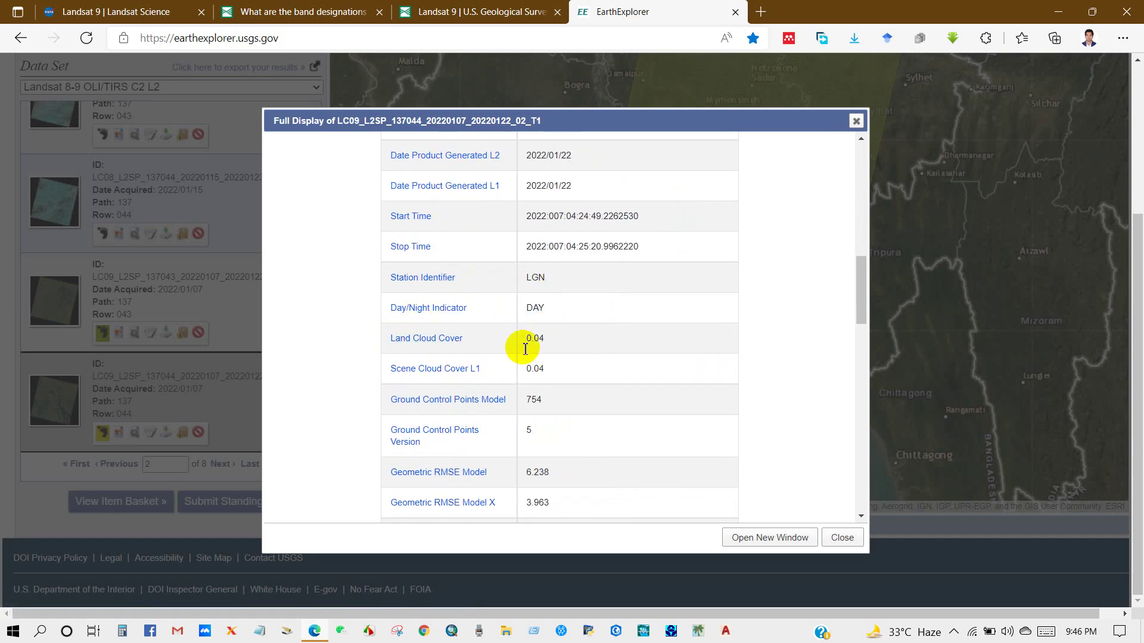
scroll(545, 371, "down", 4)
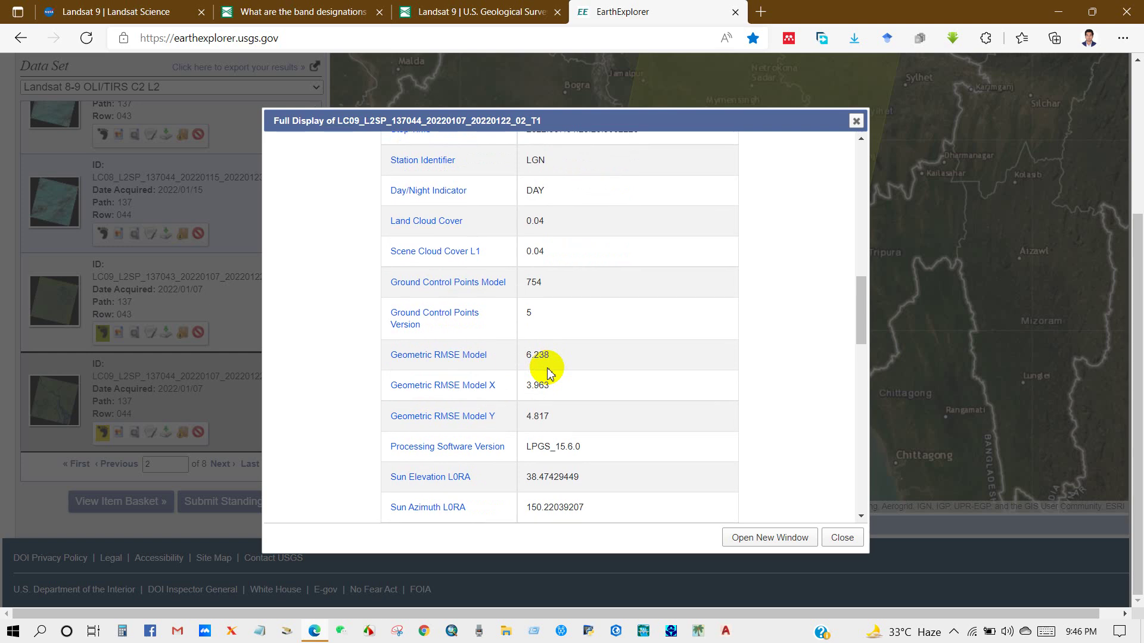
scroll(446, 349, "down", 4)
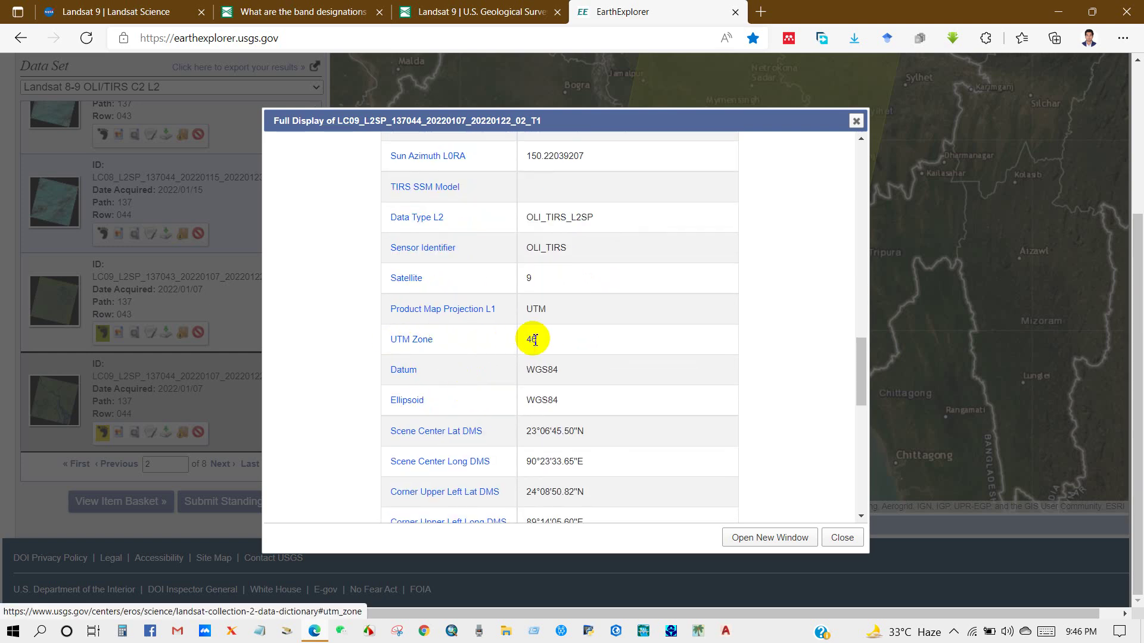
Note UTM Zone 46 and WGS84 datum, then view the scene's browse image
left_click_drag(538, 340, 520, 345)
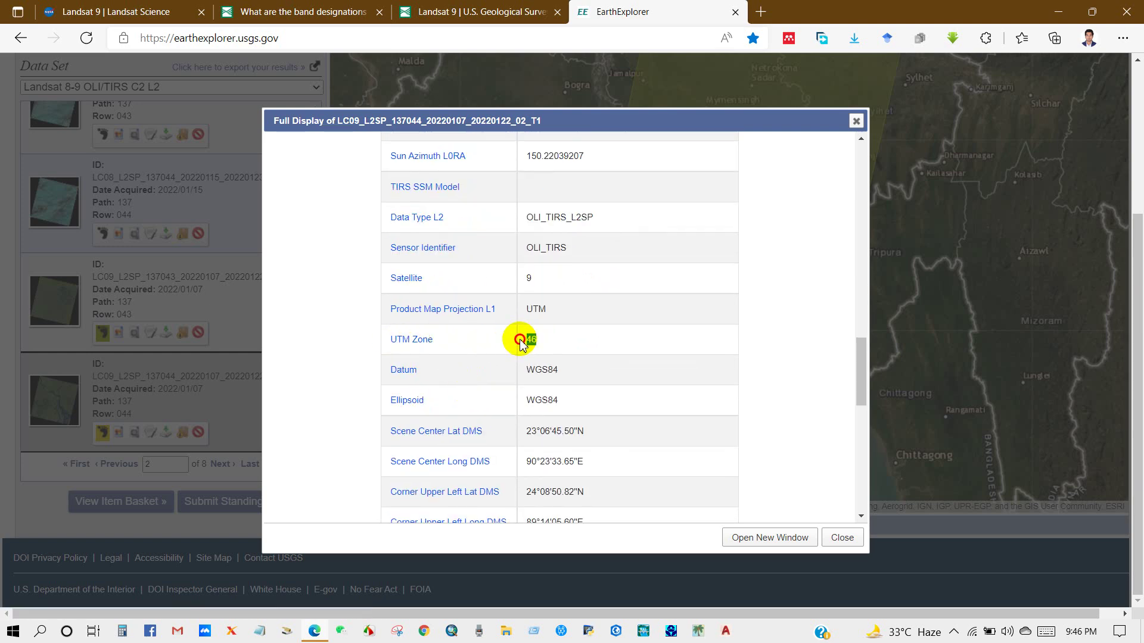
double_click(547, 372)
scroll(536, 369, "down", 4)
scroll(532, 385, "down", 7)
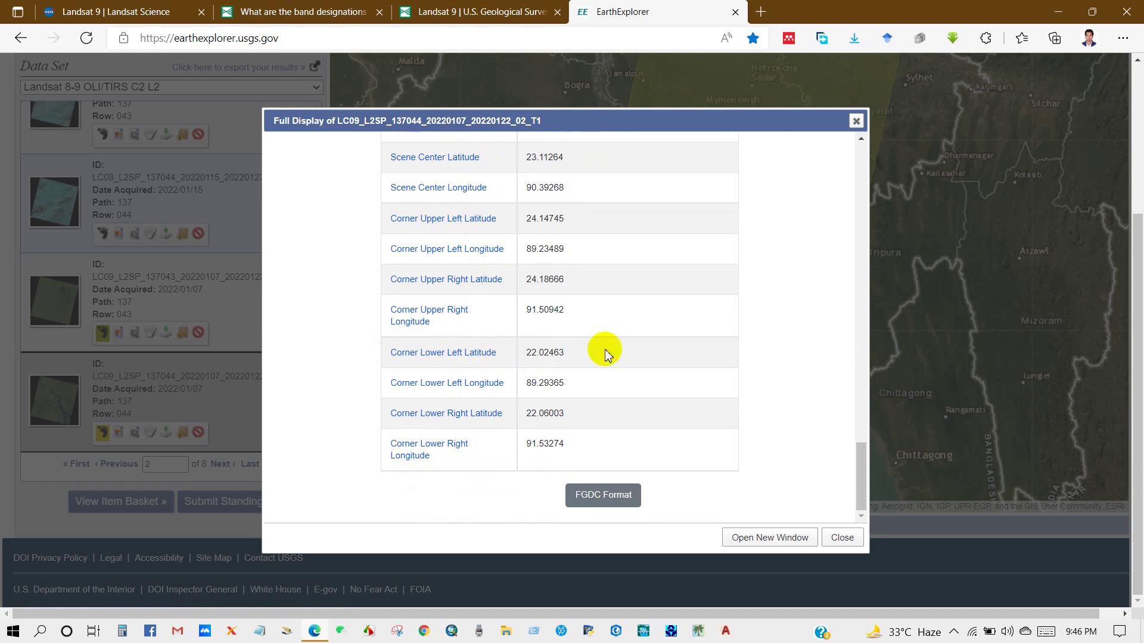
scroll(534, 411, "up", 10)
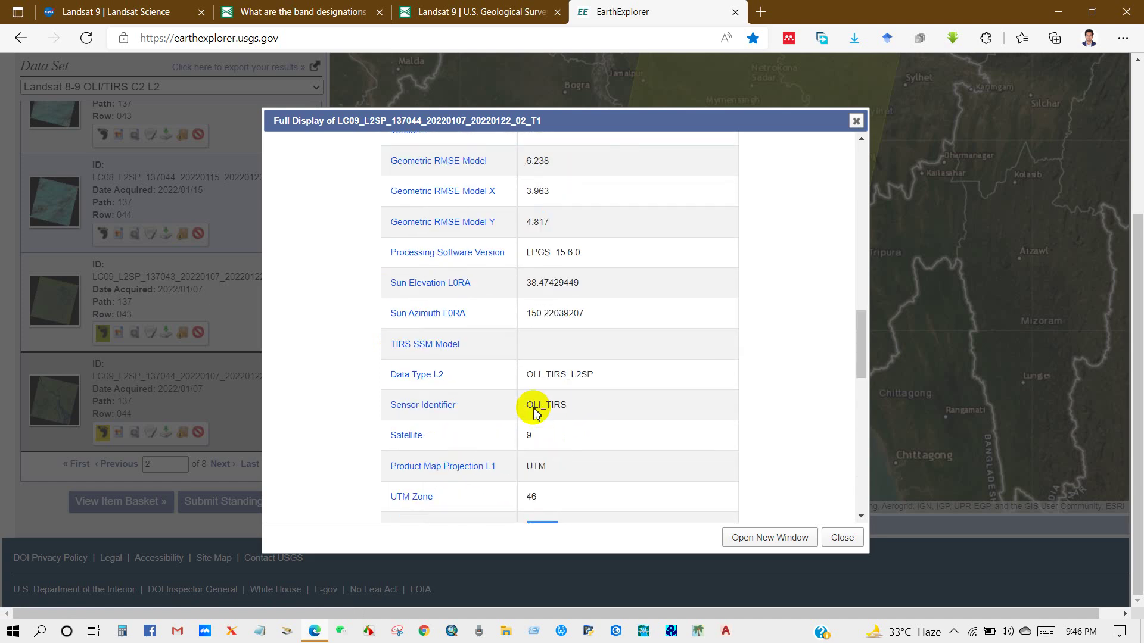
scroll(533, 411, "up", 12)
left_click(547, 246)
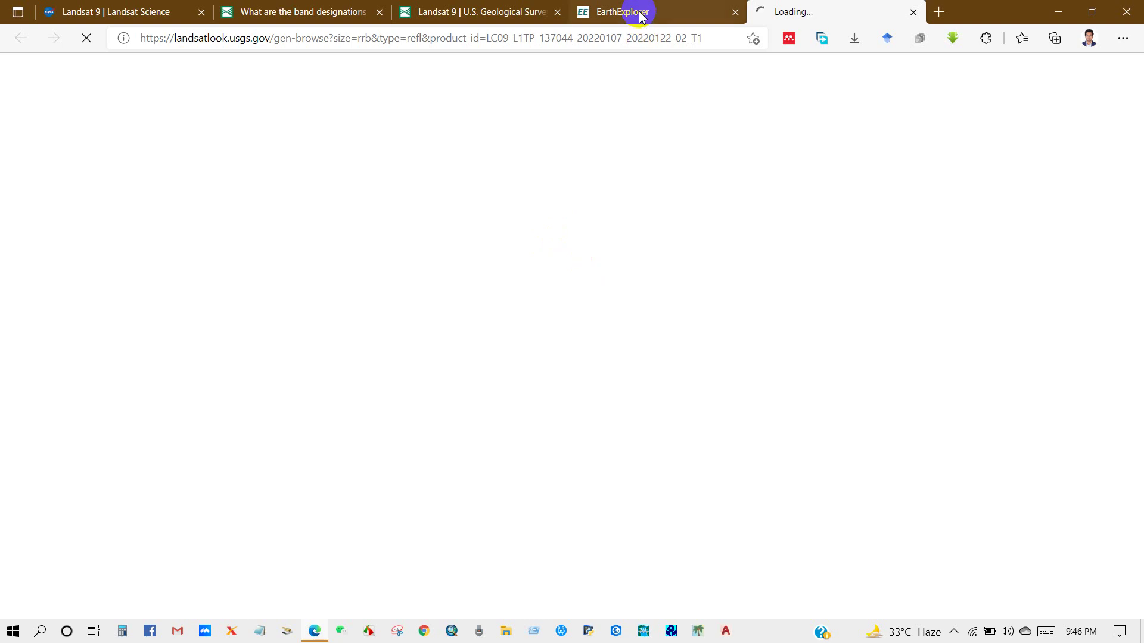
left_click(639, 12)
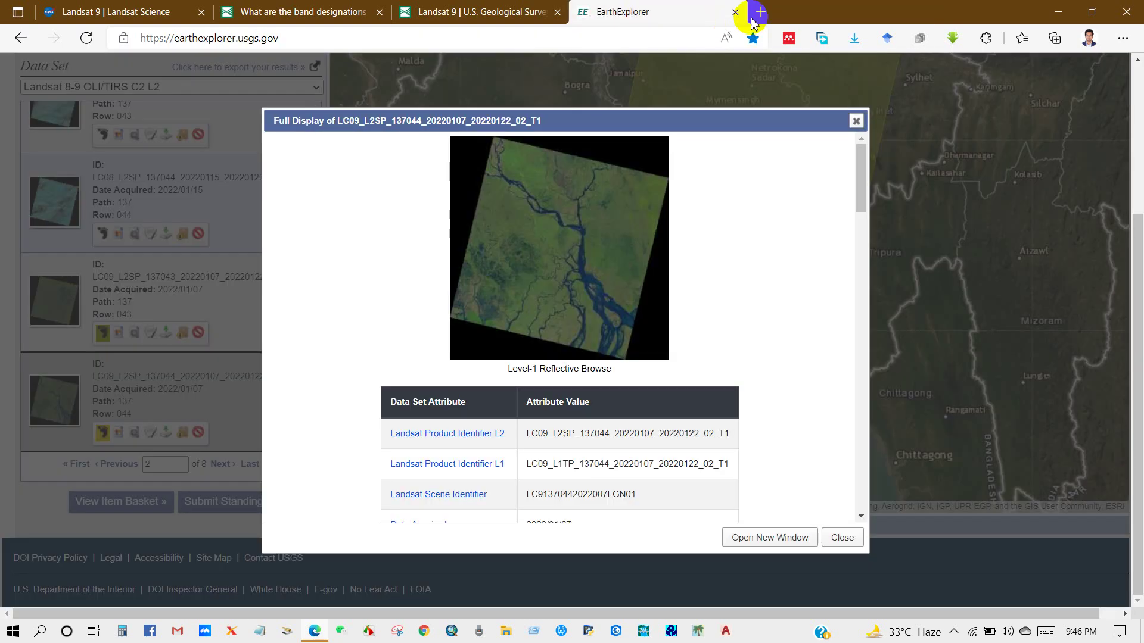
Close the metadata view and list the LC09 scene's individual downloadable band files
left_click(856, 121)
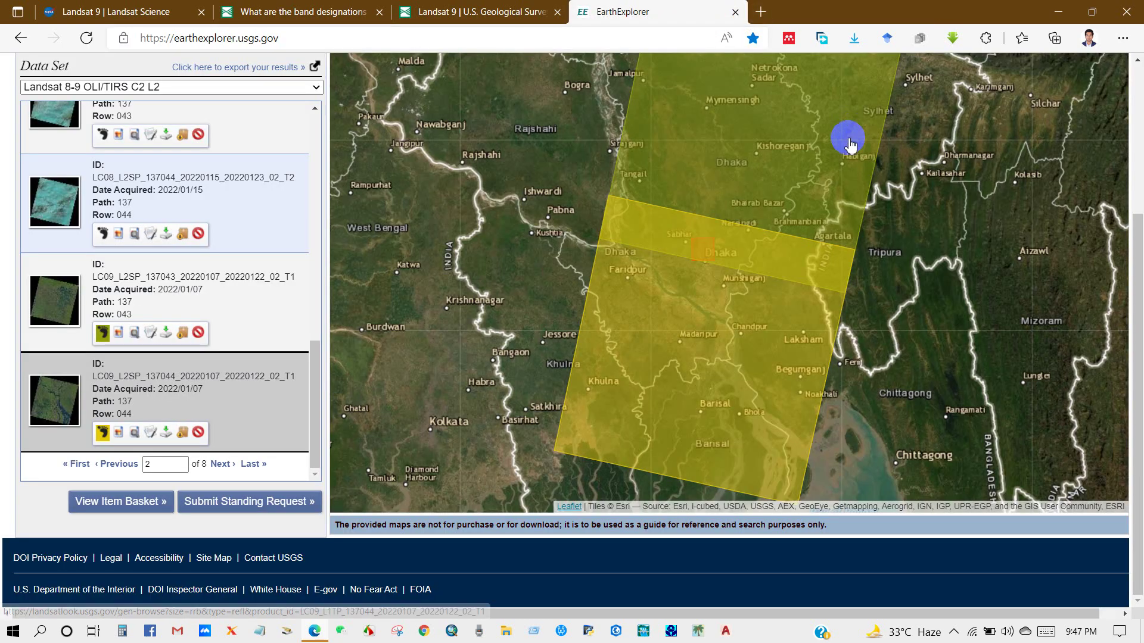
left_click(628, 354)
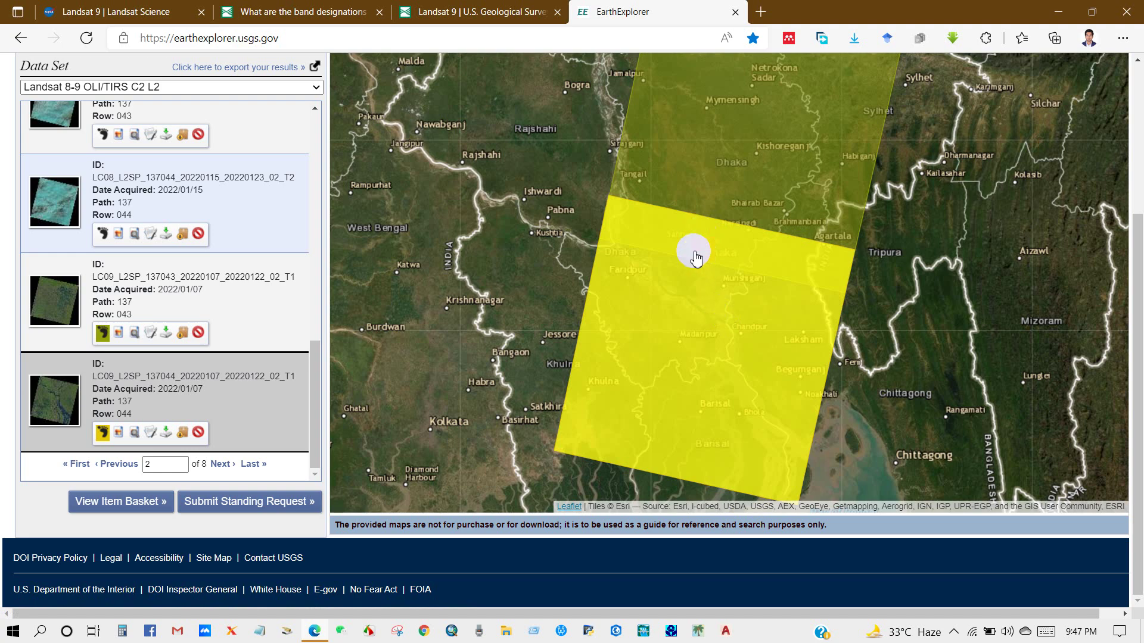
left_click(166, 435)
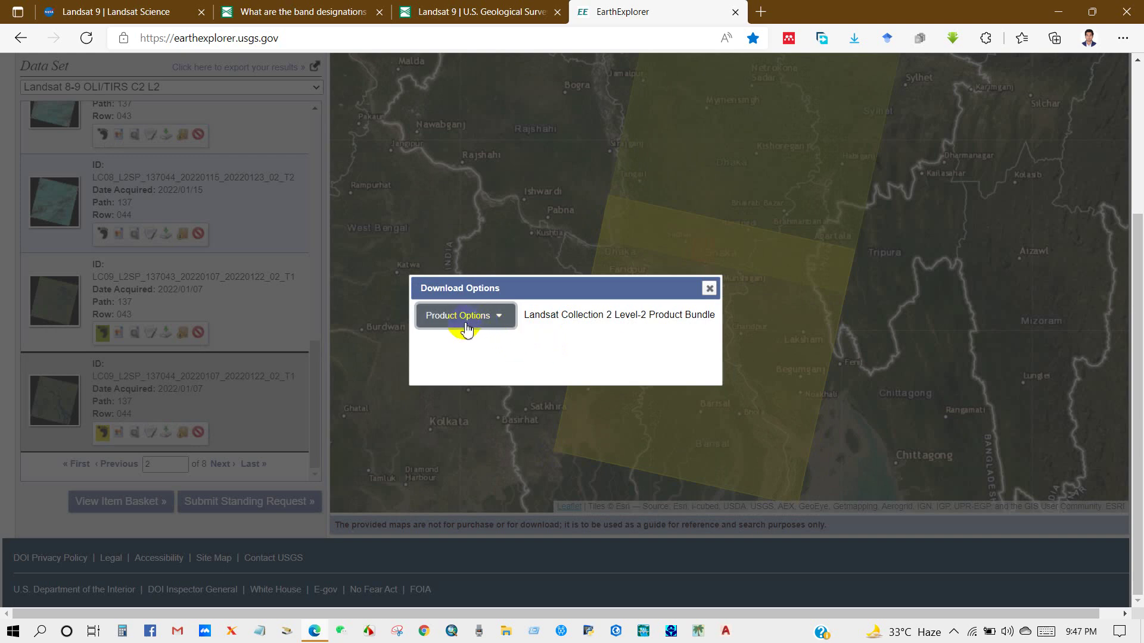
left_click_drag(569, 315, 691, 316)
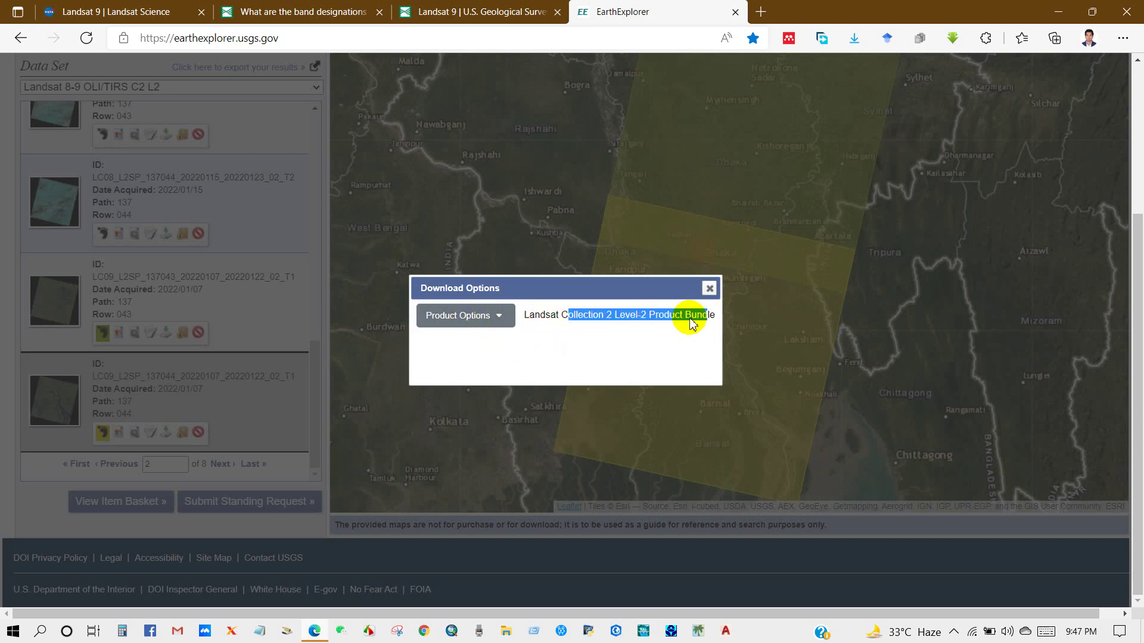
left_click(497, 317)
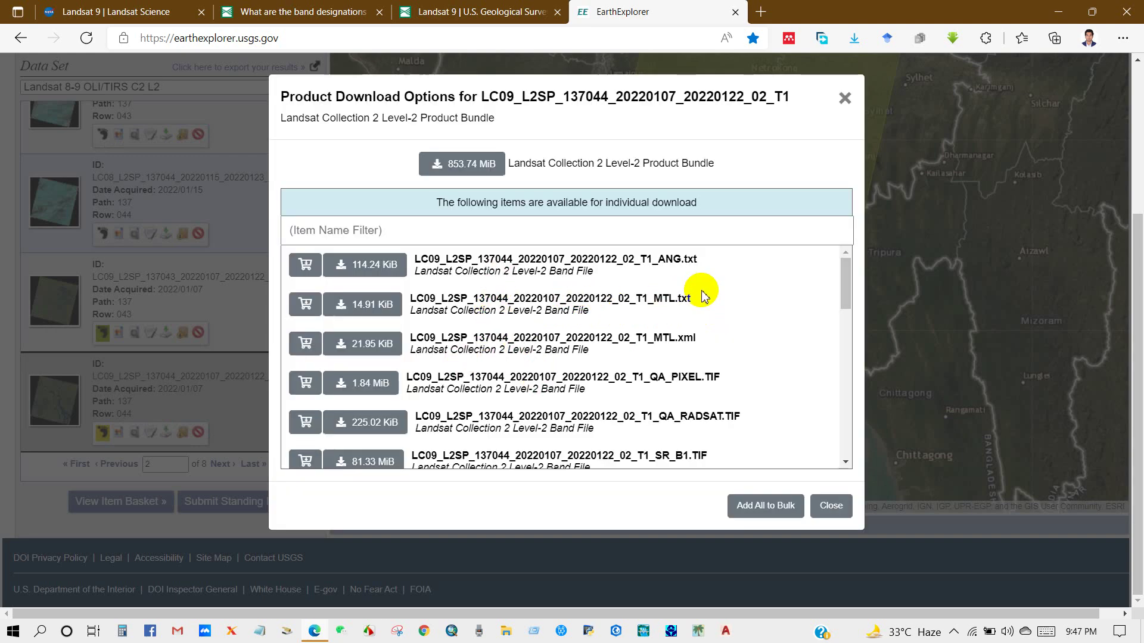
mouse_move(675, 299)
left_mouse_down()
mouse_move(663, 300)
mouse_move(691, 298)
left_mouse_up()
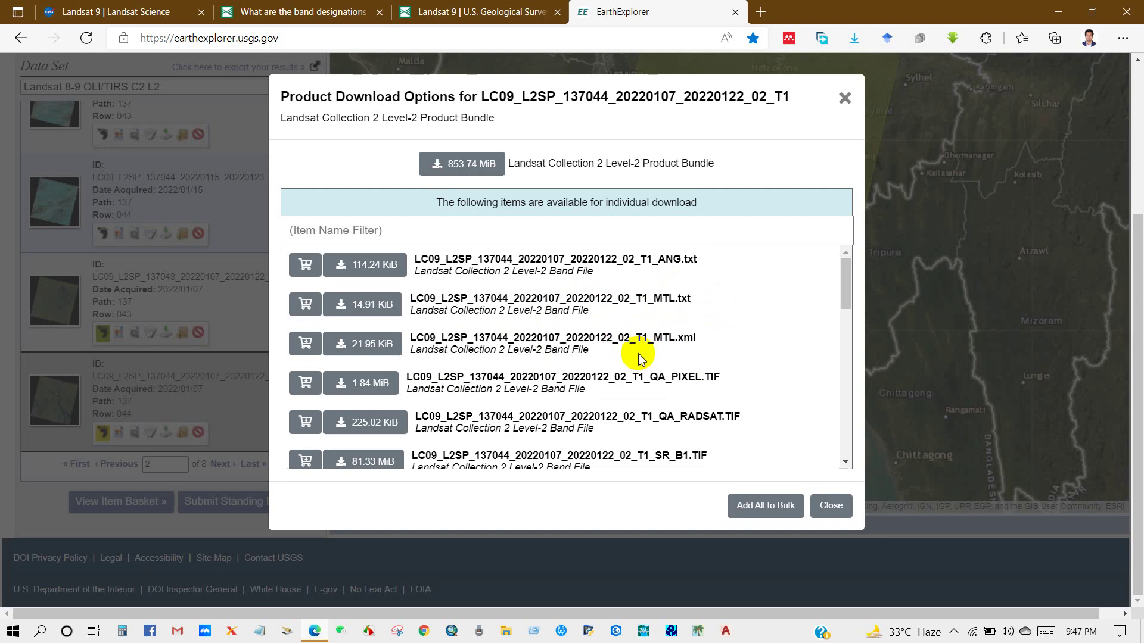
Review the band file list and start downloading the full 853.74 MiB Level-2 bundle
scroll(639, 356, "down", 2)
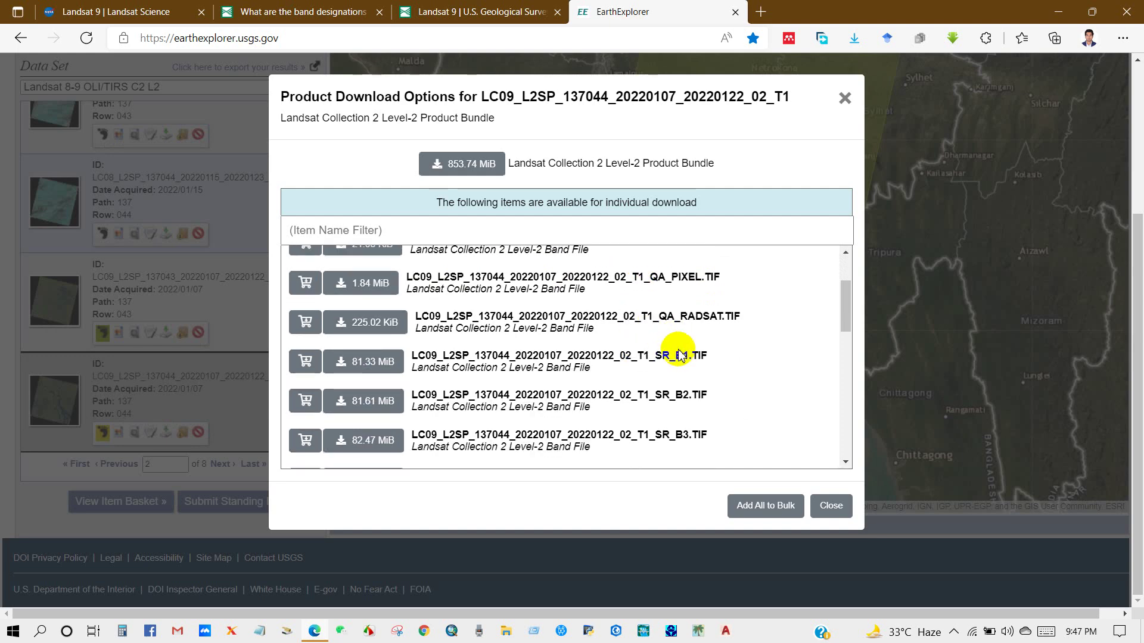
scroll(680, 354, "down", 10)
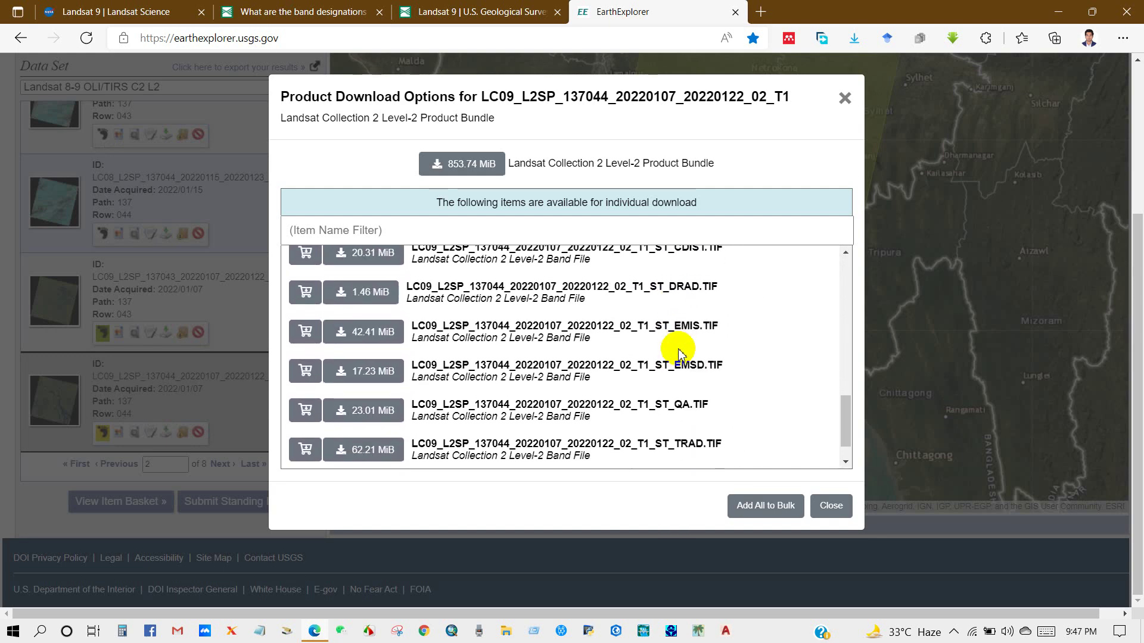
scroll(680, 354, "down", 1)
scroll(679, 353, "up", 9)
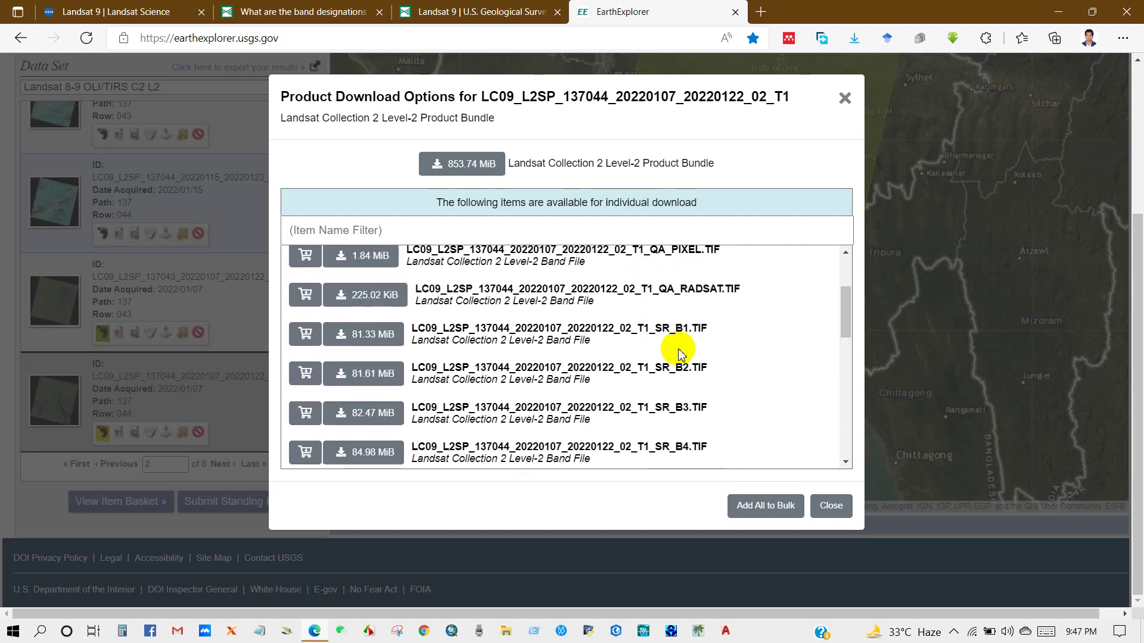
scroll(680, 354, "up", 6)
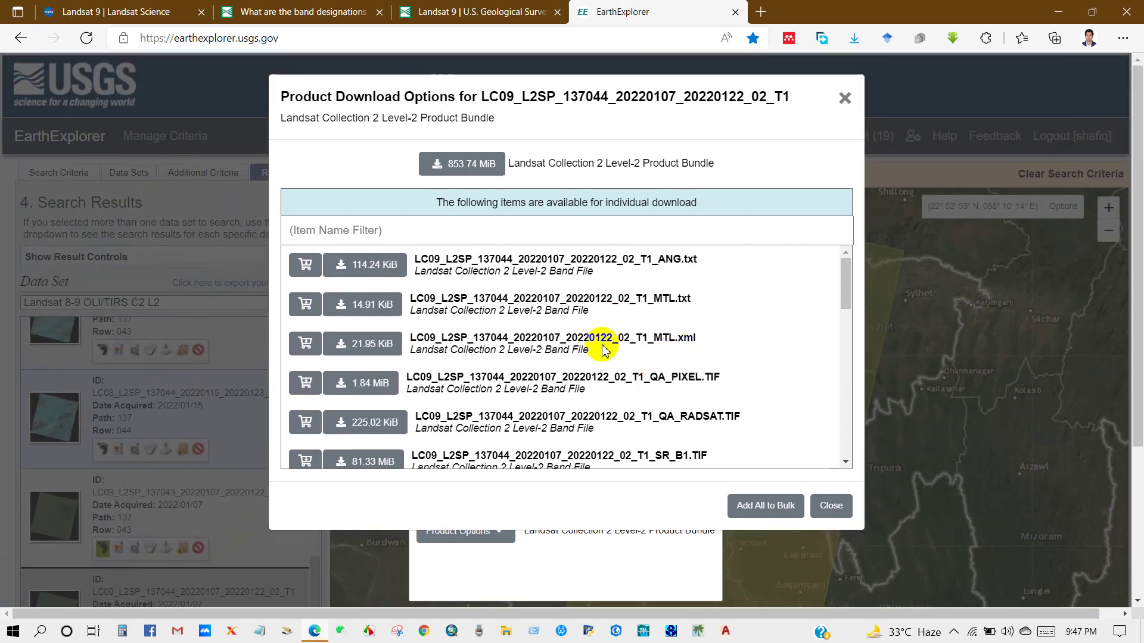
scroll(603, 348, "down", 1)
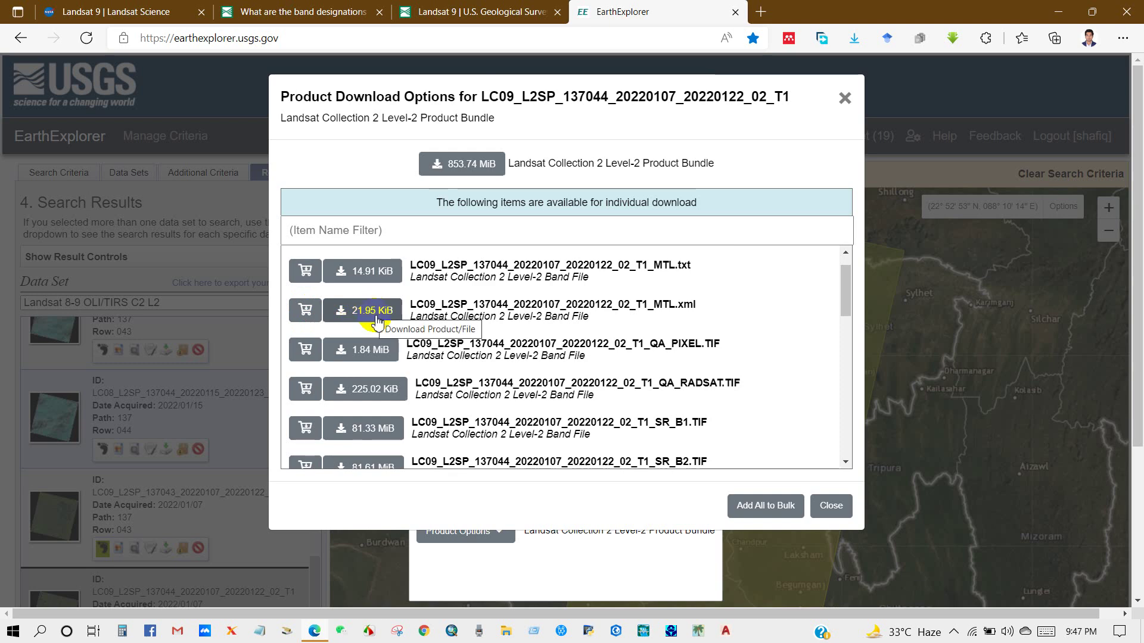
scroll(365, 396, "down", 2)
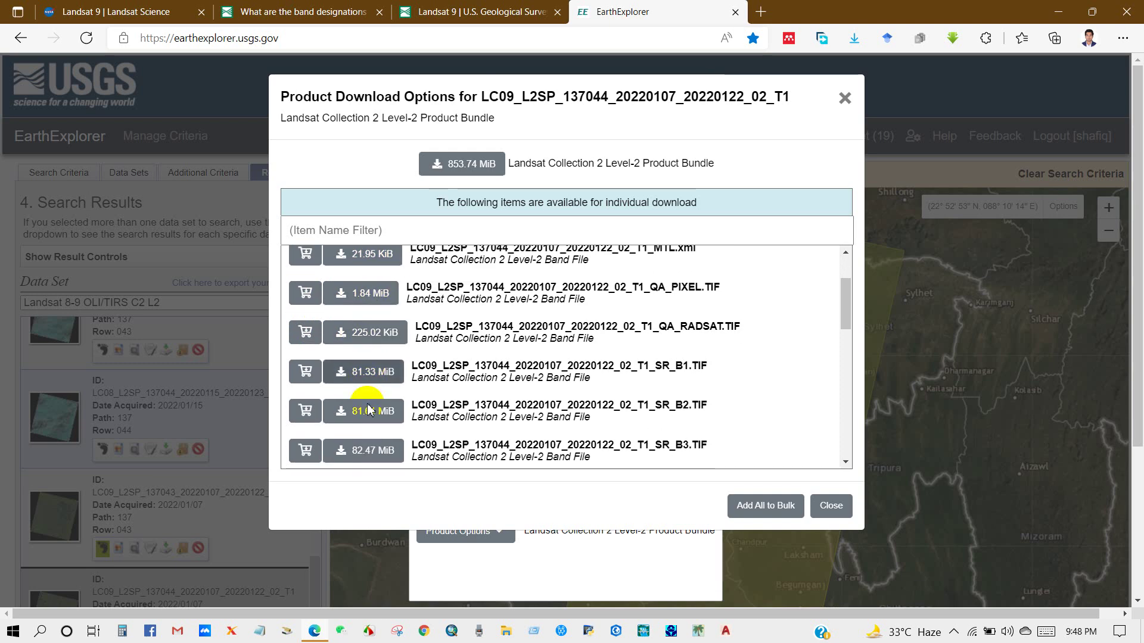
scroll(365, 394, "down", 1)
scroll(572, 295, "up", 2)
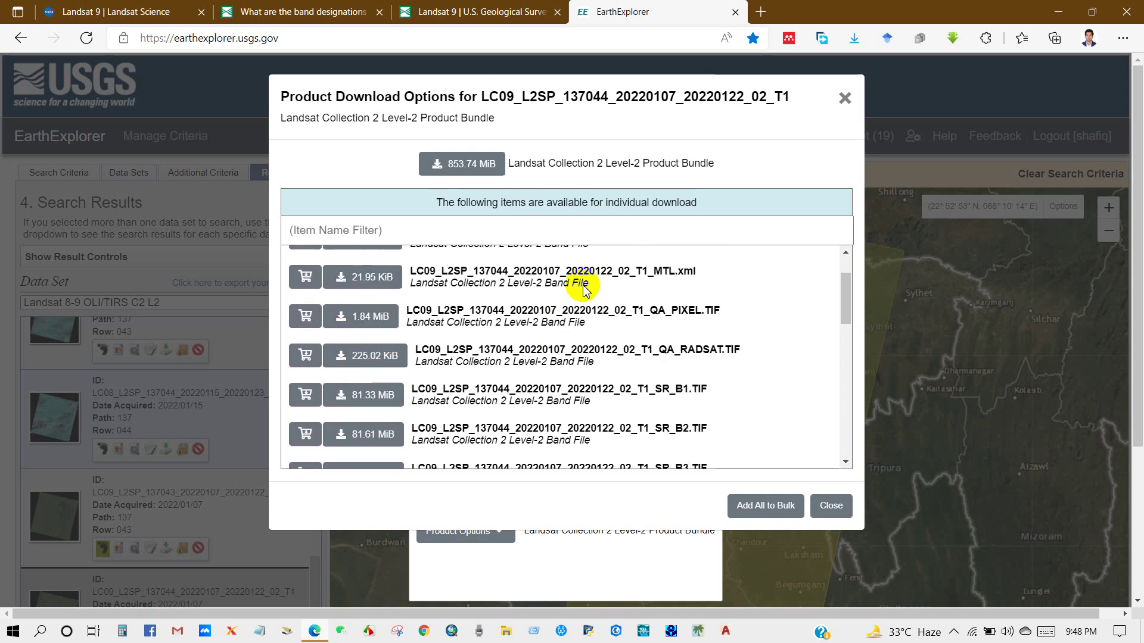
left_click(444, 170)
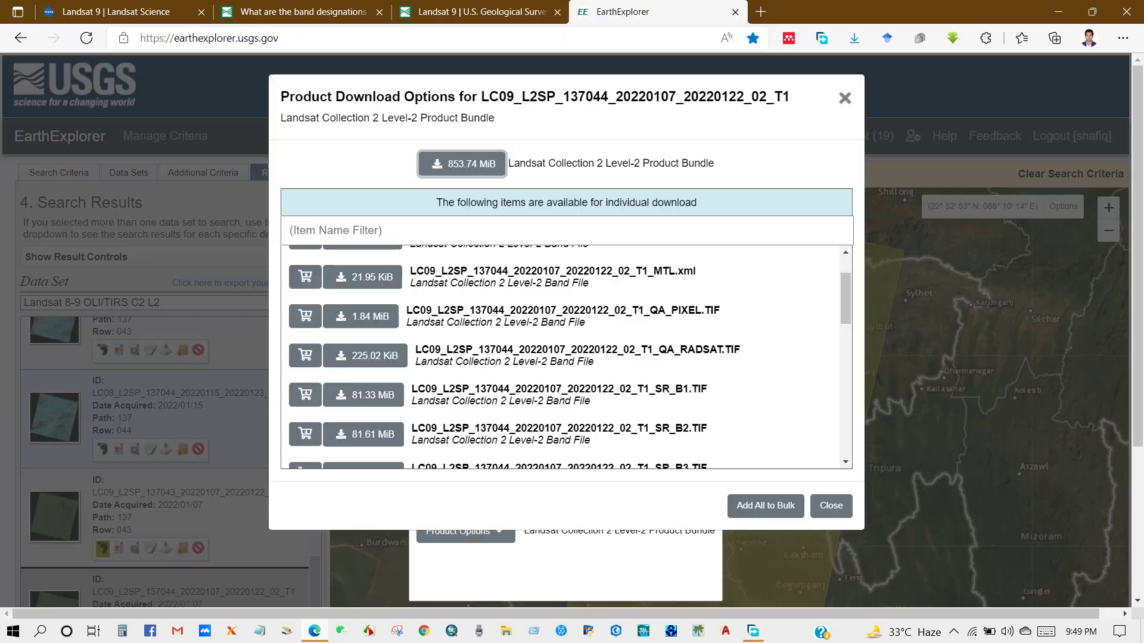
Pass the bundle to Free Download Manager, then show the finished LC09_L2SP_137044_20220107_20220122_02_T1.tar in its folder
left_click(752, 632)
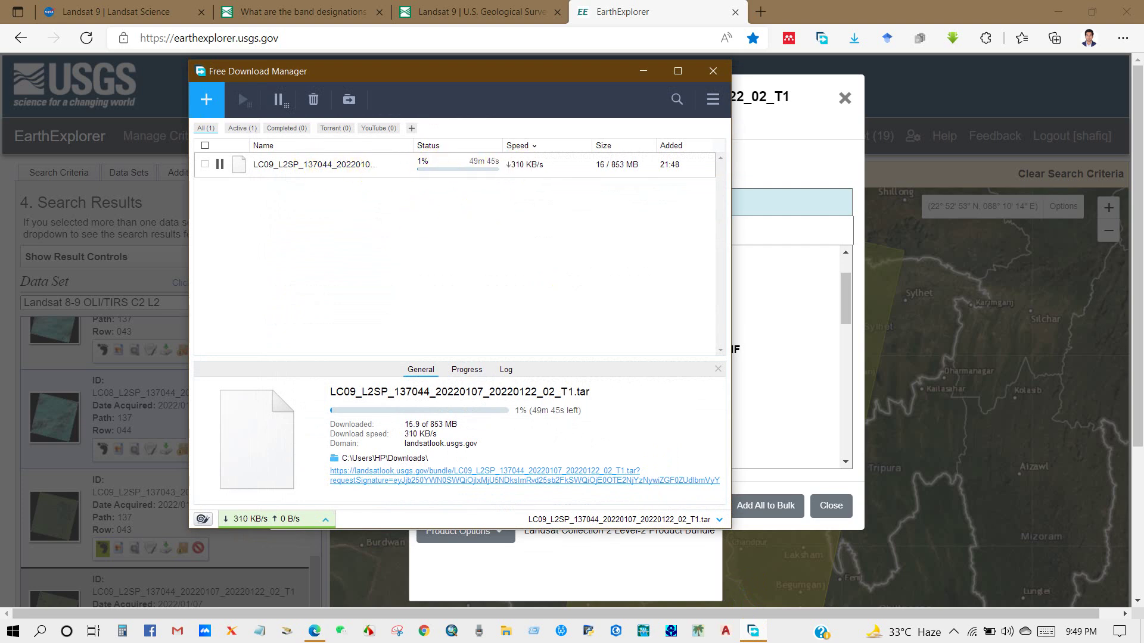
left_click(644, 73)
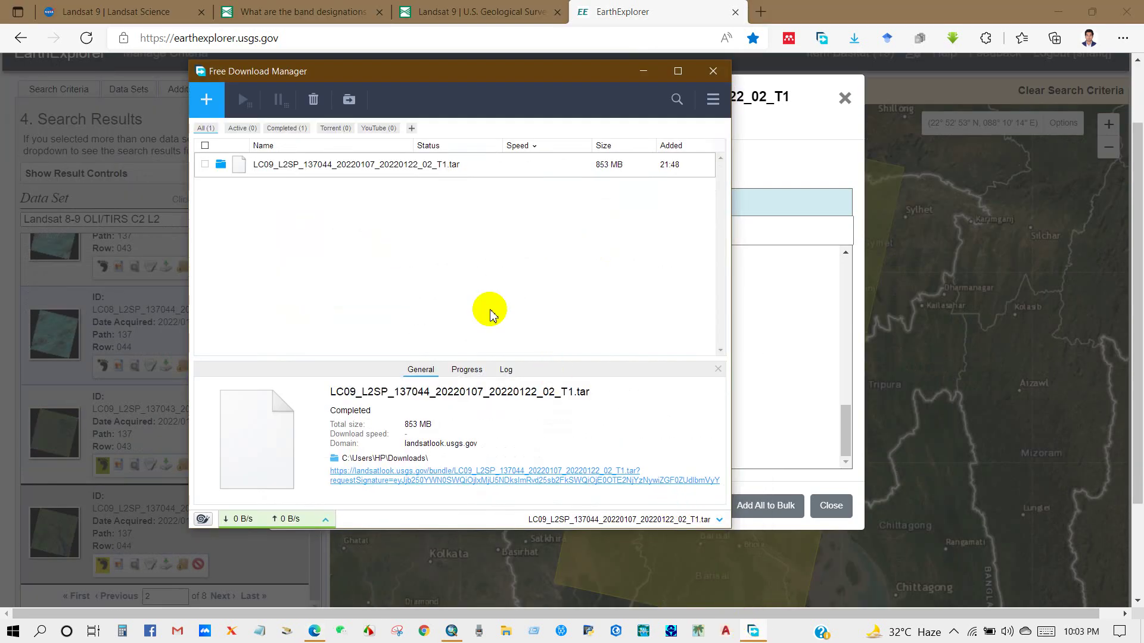
right_click(349, 170)
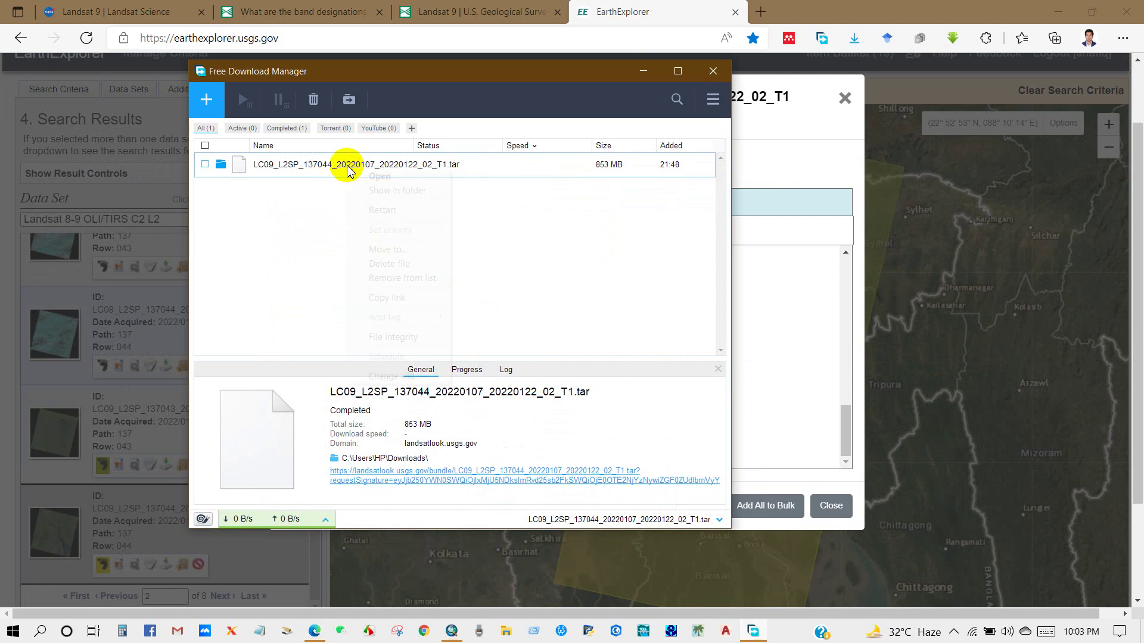
key("Escape")
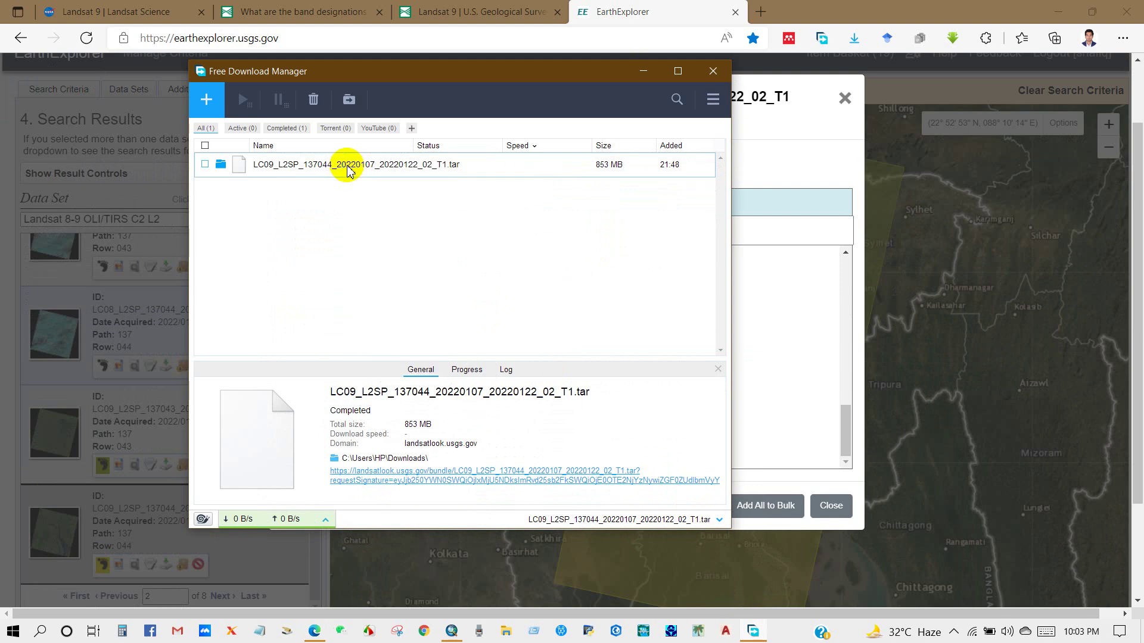
right_click(348, 169)
left_click(381, 189)
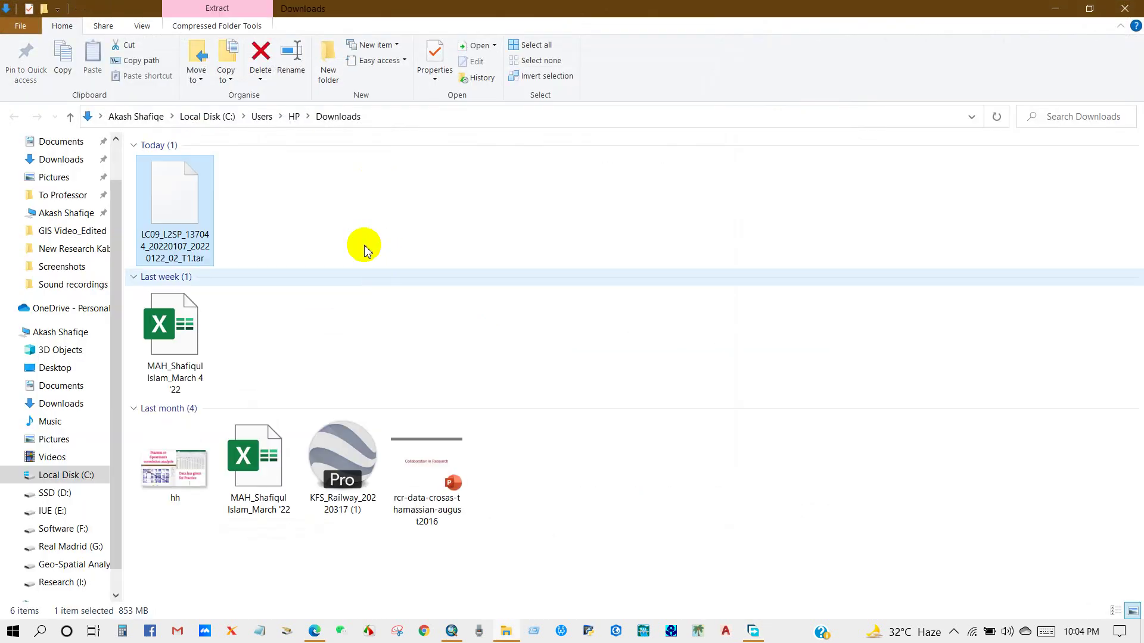
Extract the downloaded .tar archive's contents into the Downloads folder
right_click(175, 237)
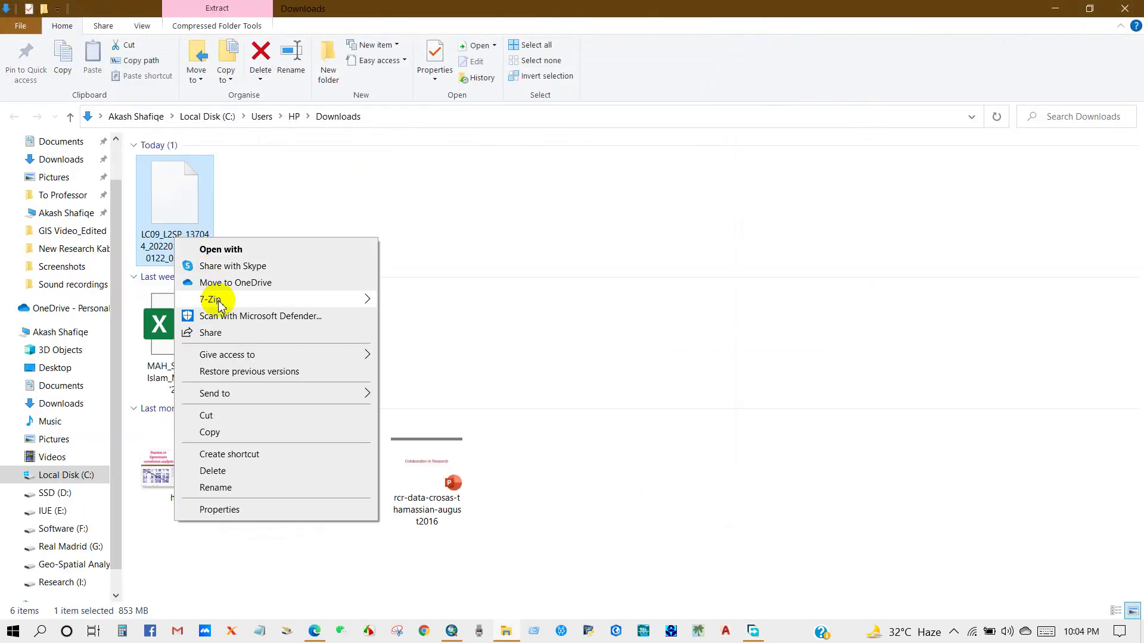
mouse_move(221, 305)
left_click(425, 334)
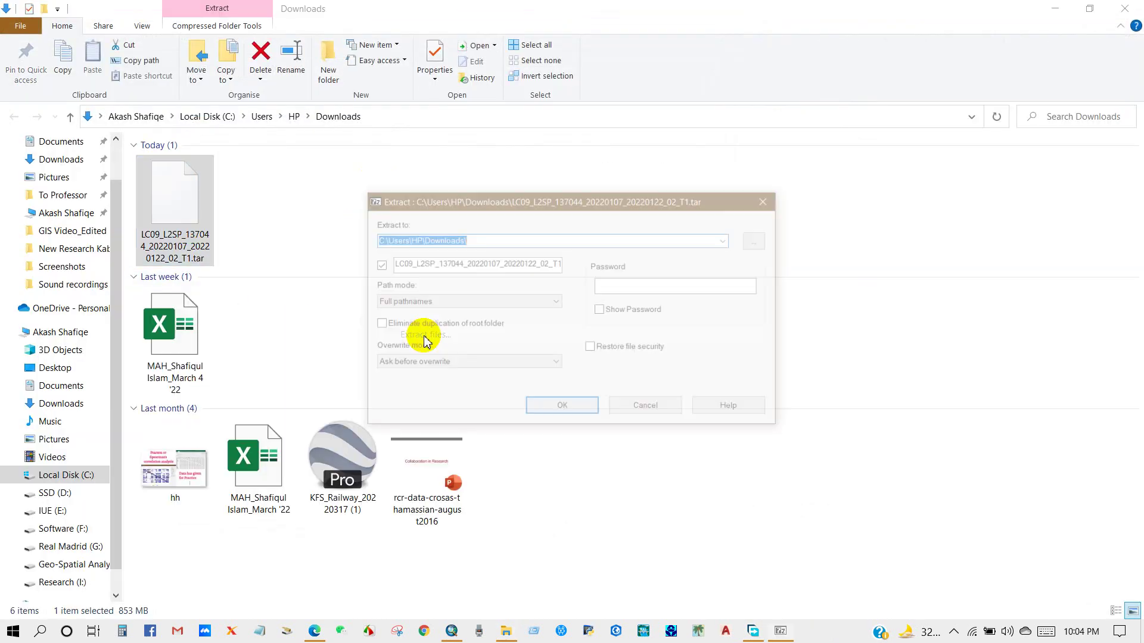
left_click(545, 404)
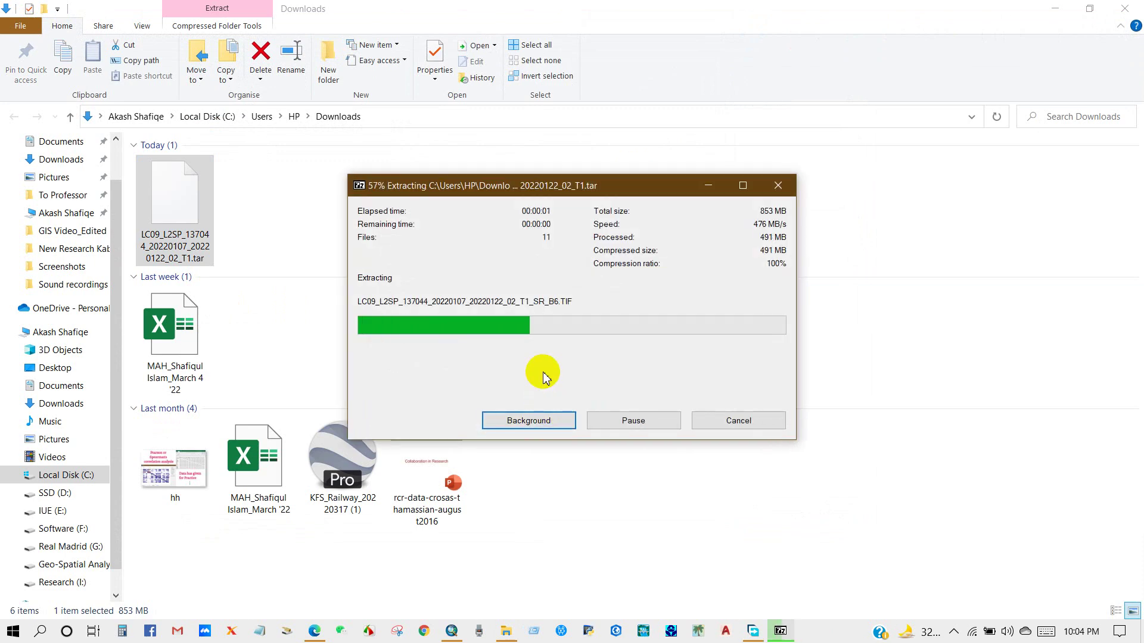
Open the extracted LC09_L2SP_137044_20220107_20220122_02_T1 scene folder
left_click(271, 222)
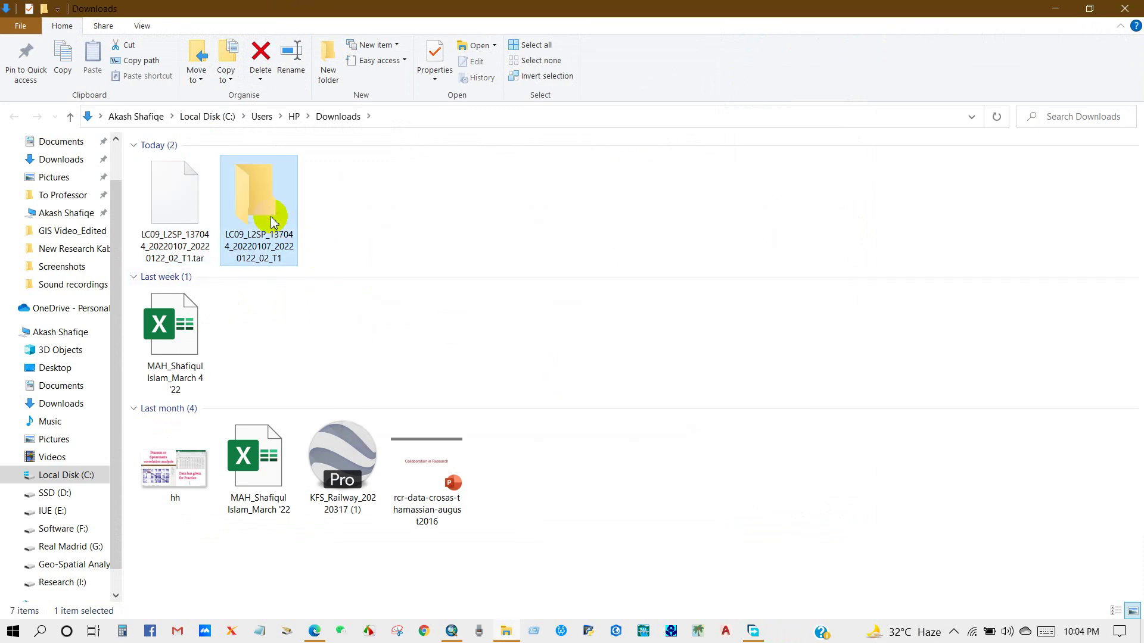
double_click(271, 222)
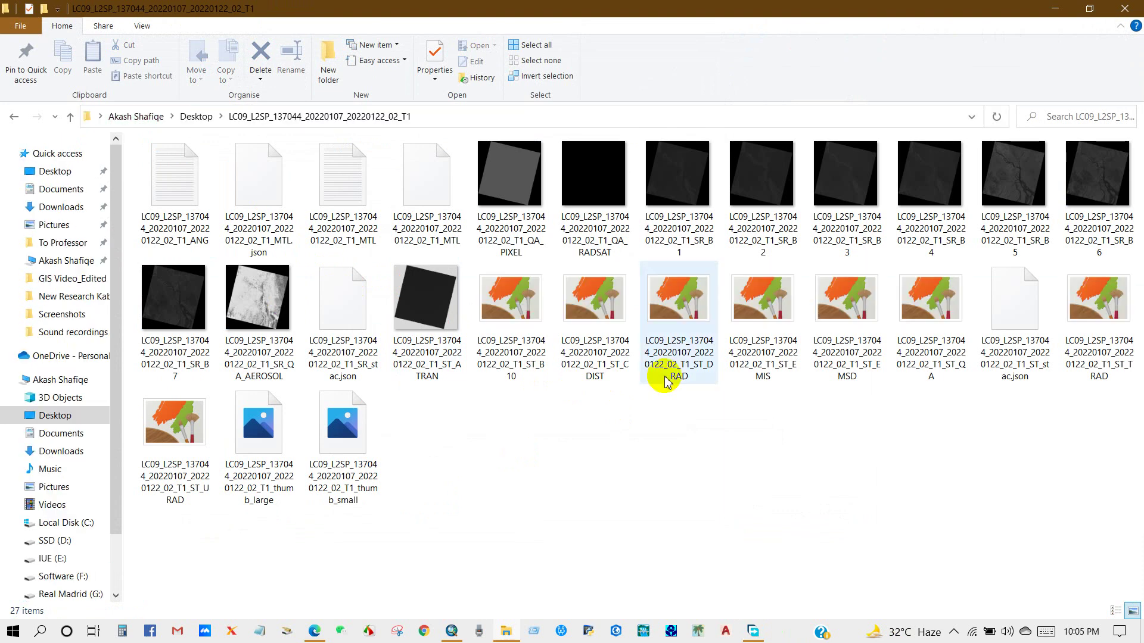
scroll(670, 346, "up", 3, "ctrl")
scroll(673, 348, "up", 1, "ctrl")
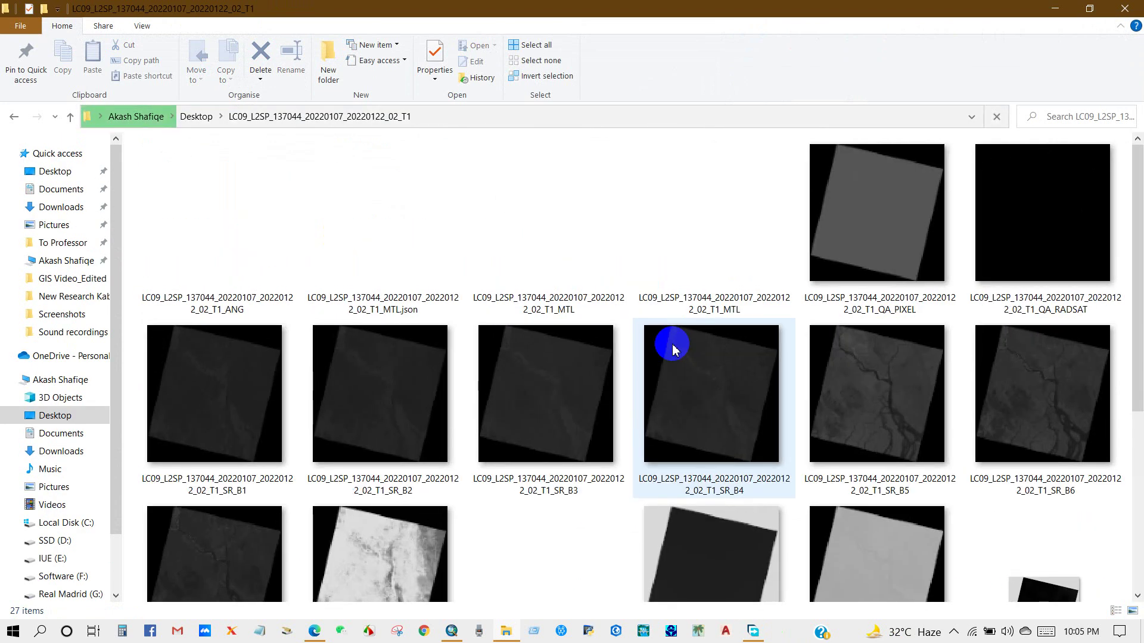
In ArcMap's Add Data dialog, browse into the LC09 scene folder on the Desktop
left_click(451, 628)
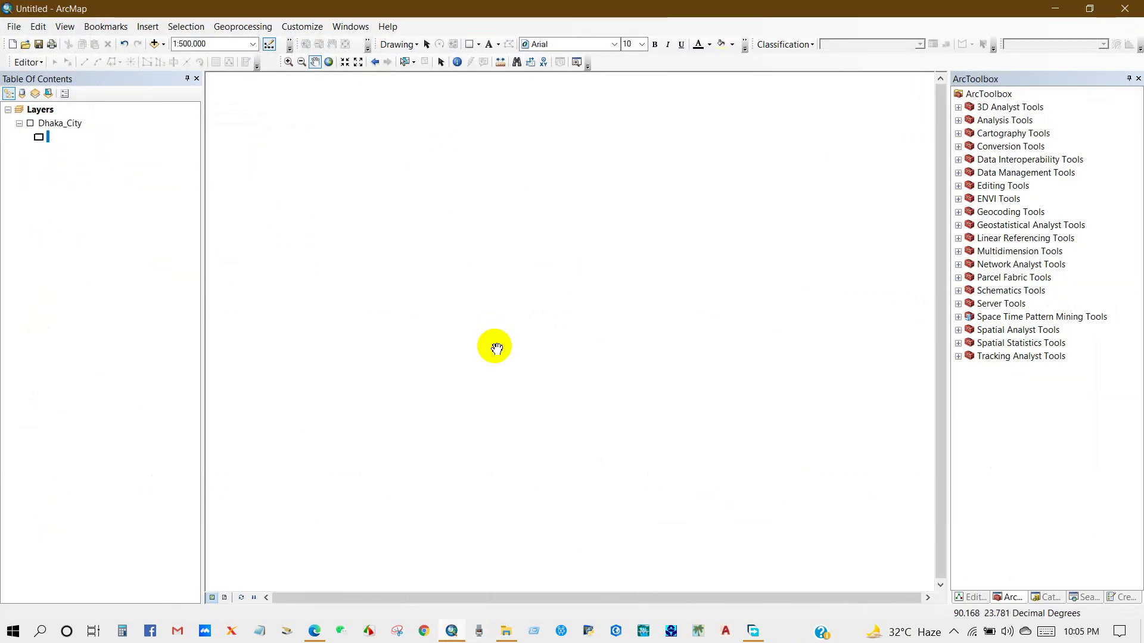
left_click(154, 45)
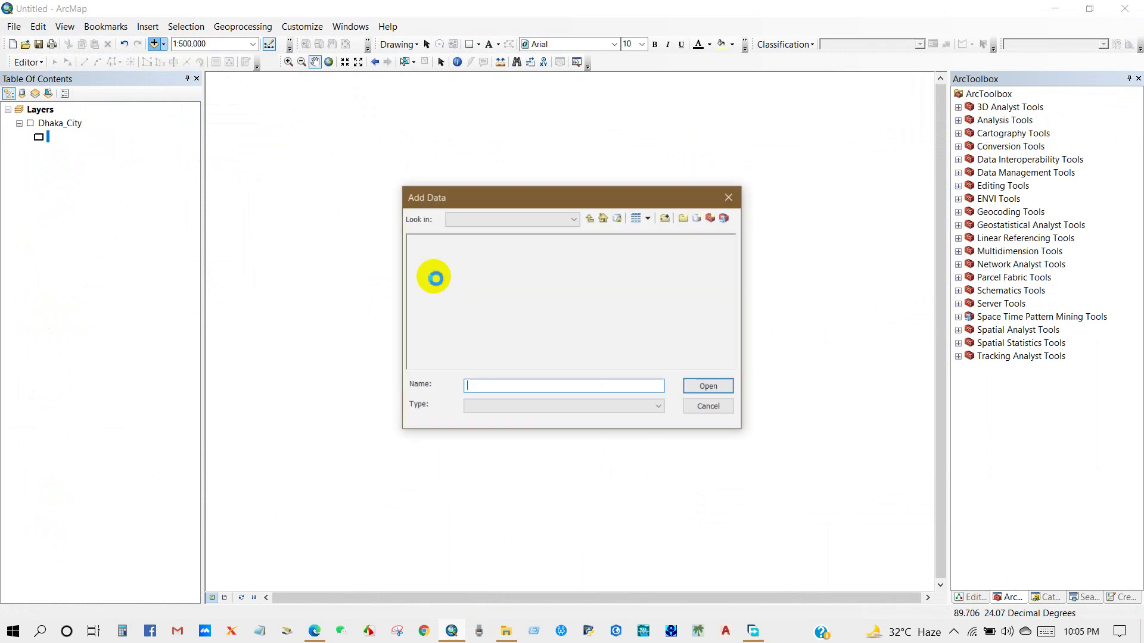
left_click(588, 218)
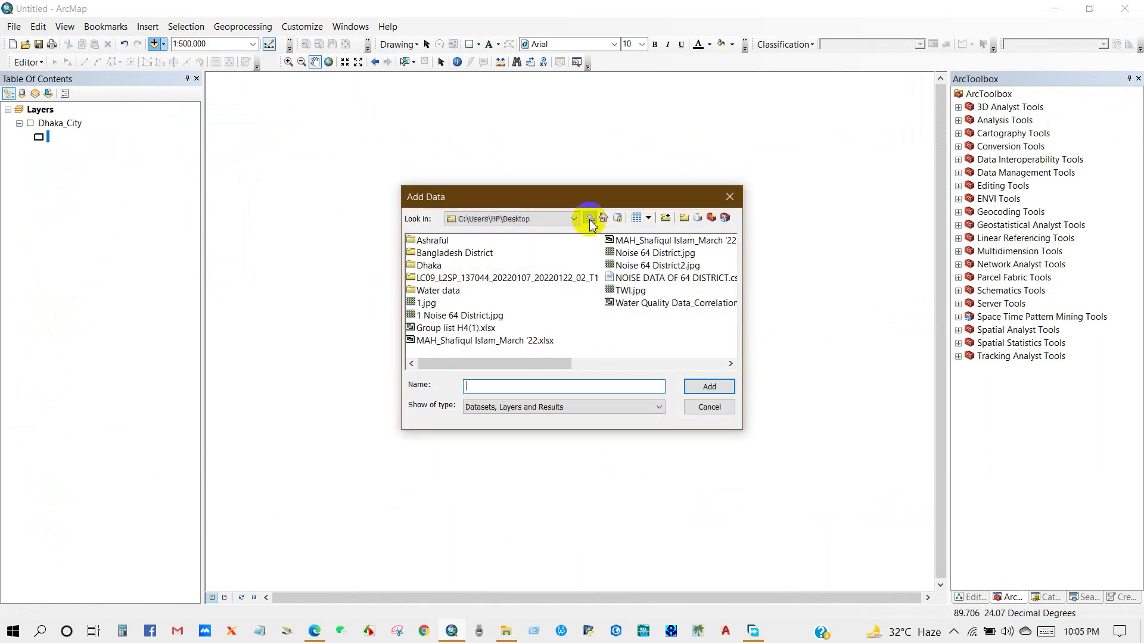
left_click(459, 280)
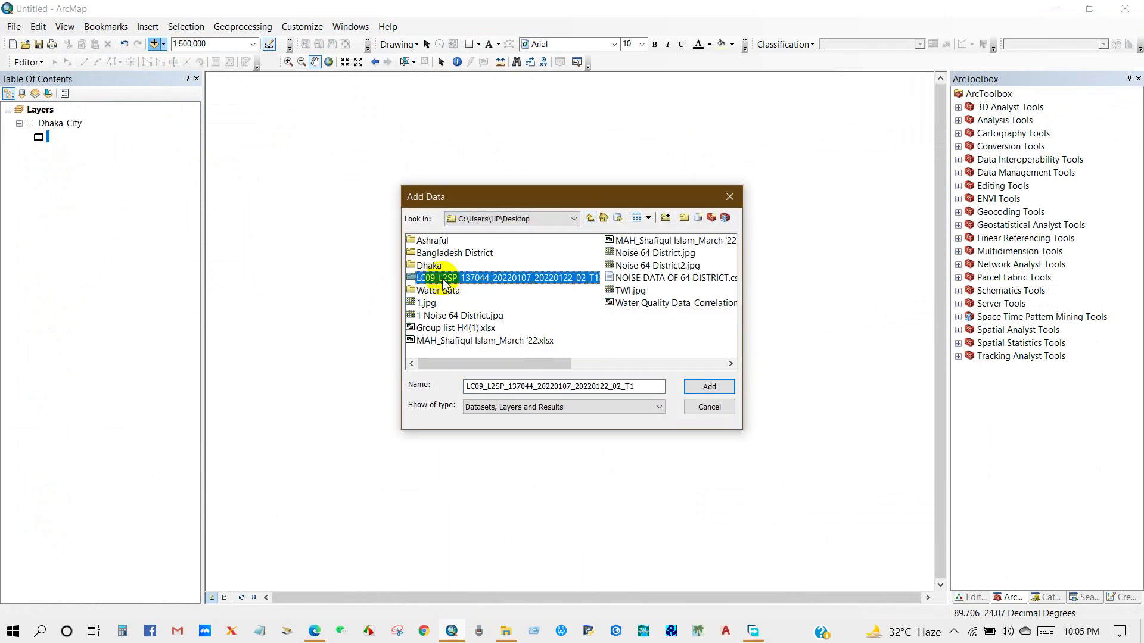
double_click(444, 280)
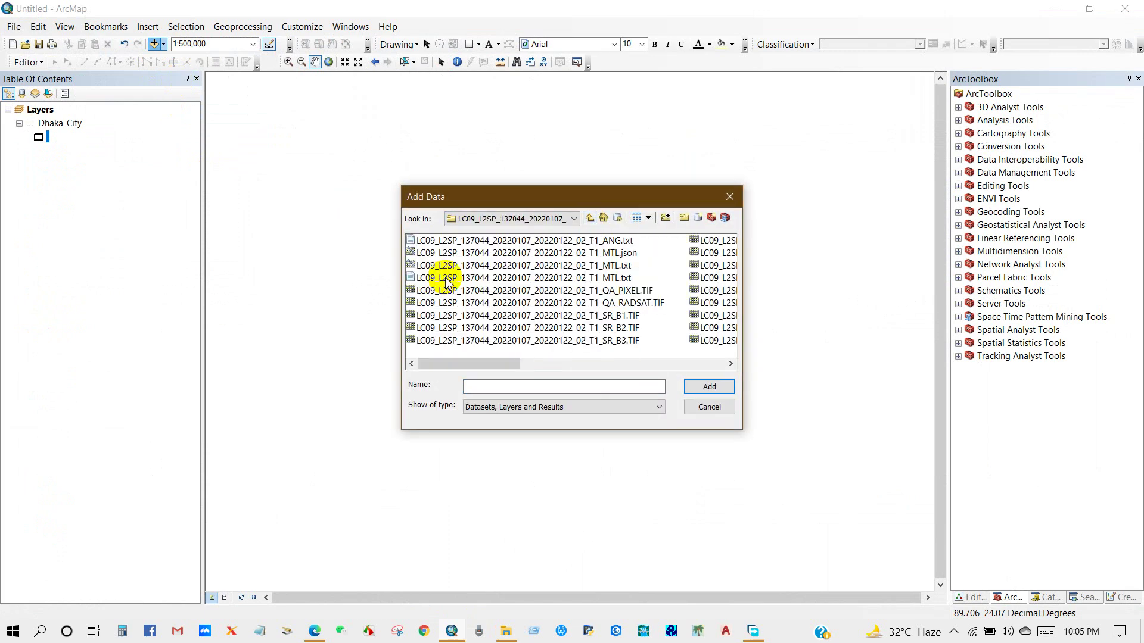
Select the band files SR_B1 through SR_B7 together
left_click(621, 316)
left_click(623, 327)
left_click(626, 340)
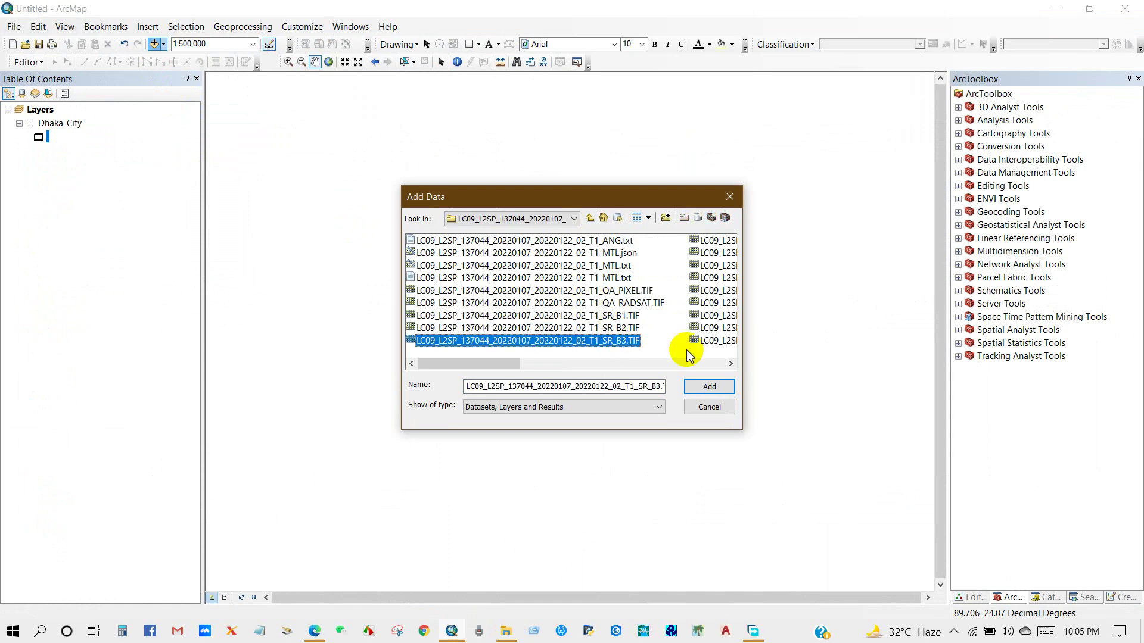
left_click(729, 365)
left_click_drag(523, 364, 421, 364)
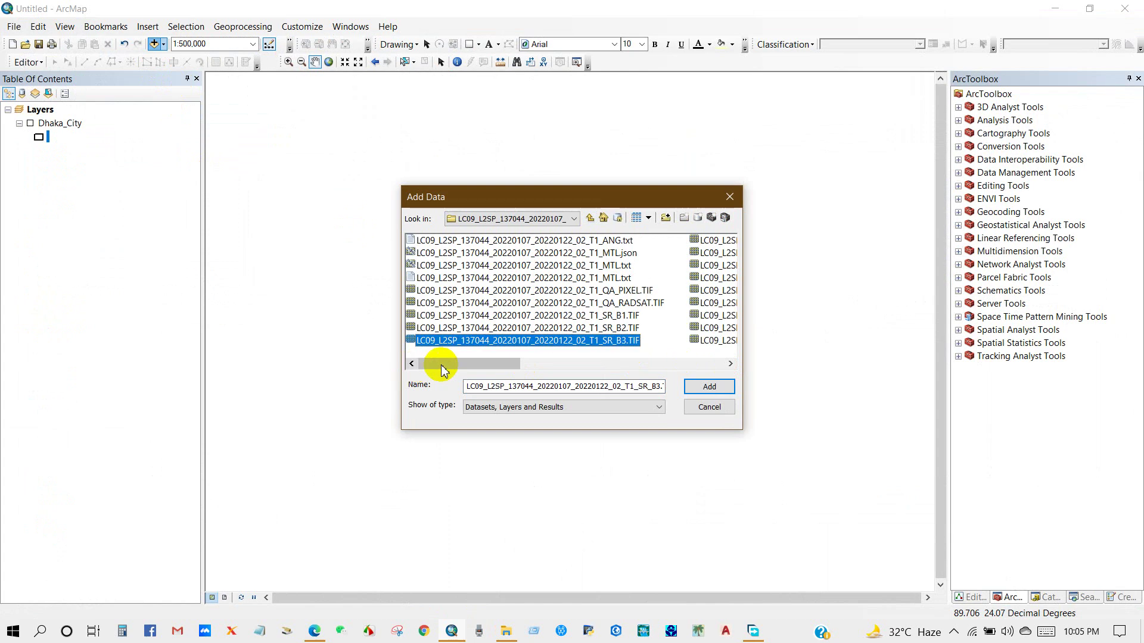
left_click(617, 316, "shift")
left_click(730, 363)
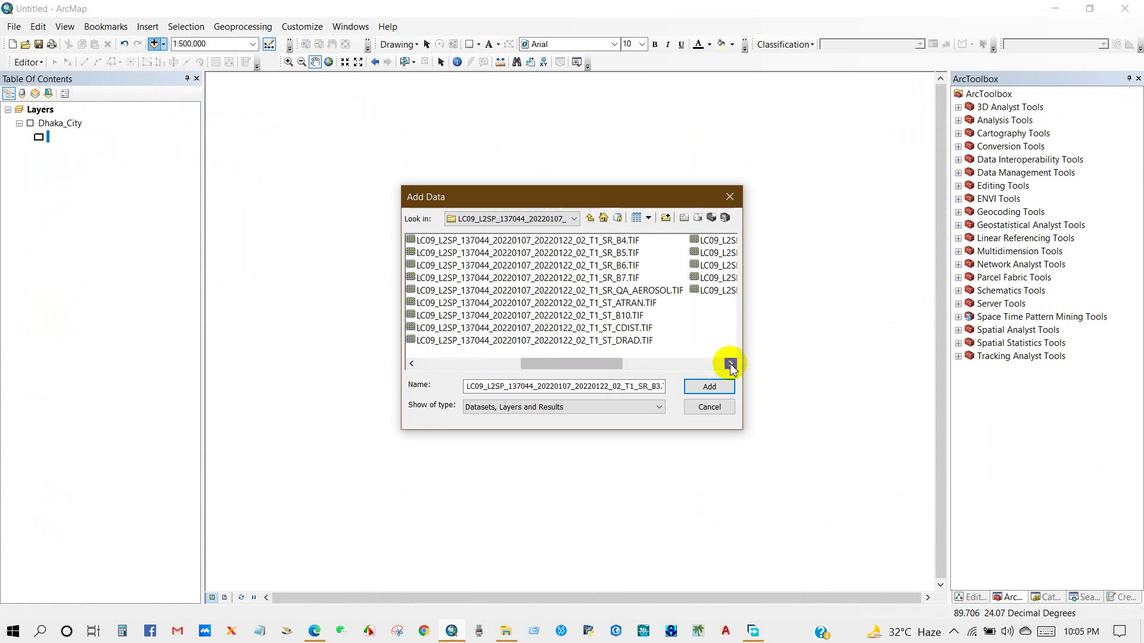
left_click(599, 245, "shift")
left_click(594, 256, "shift")
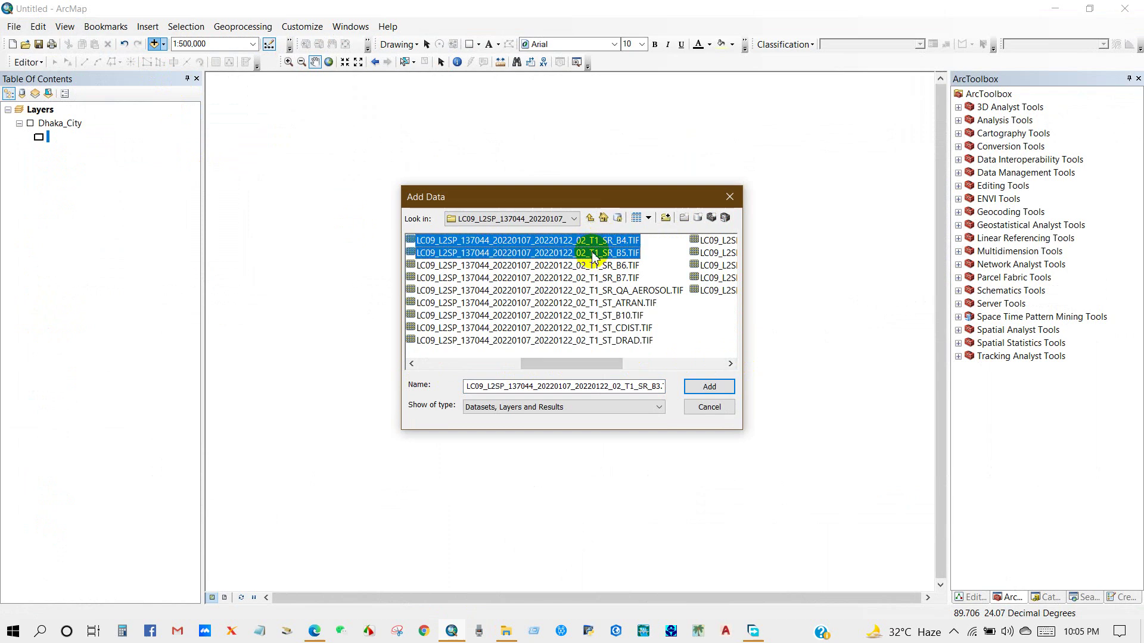
left_click(592, 266, "ctrl")
left_click(588, 268, "ctrl")
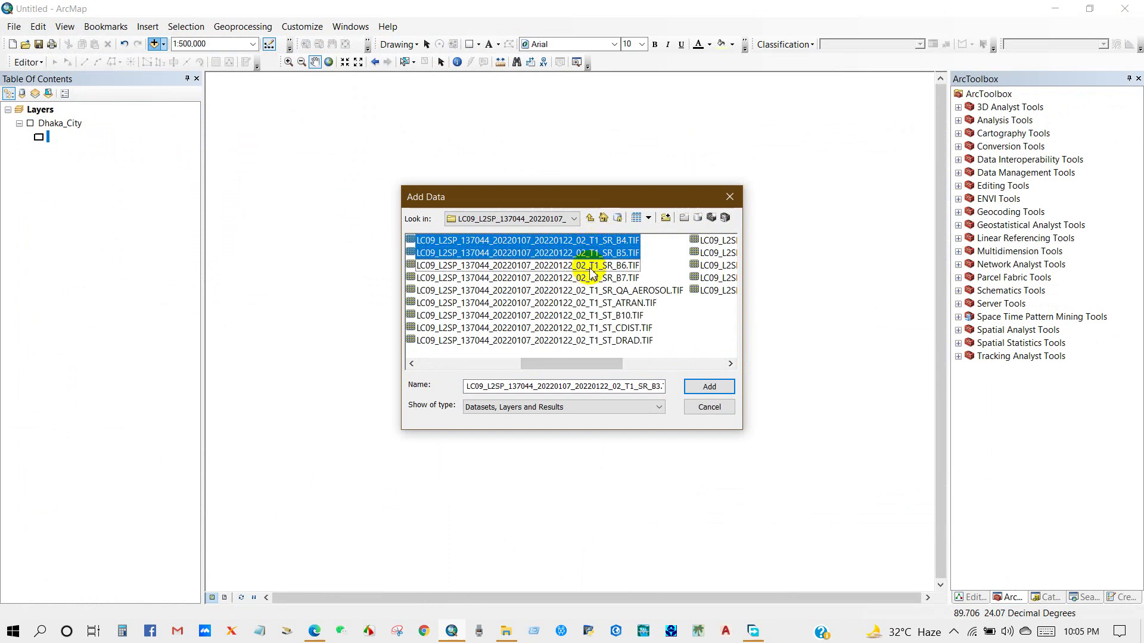
left_click(589, 270, "ctrl")
left_click(586, 278, "ctrl")
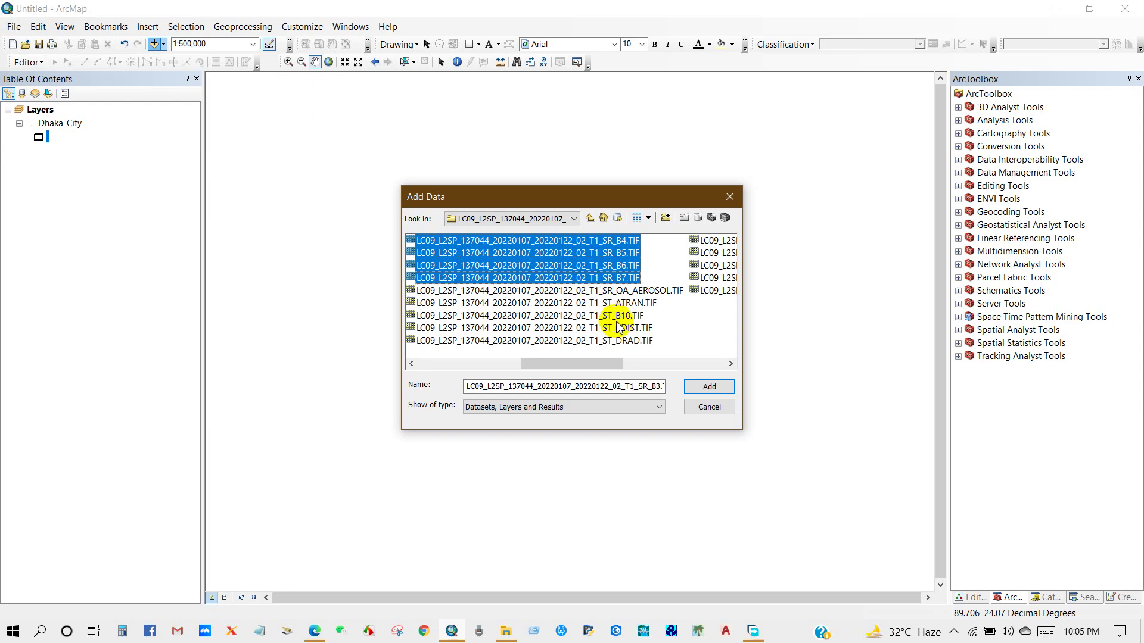
Add the seven selected SR bands to the map and zoom to view the scene
left_click(701, 388)
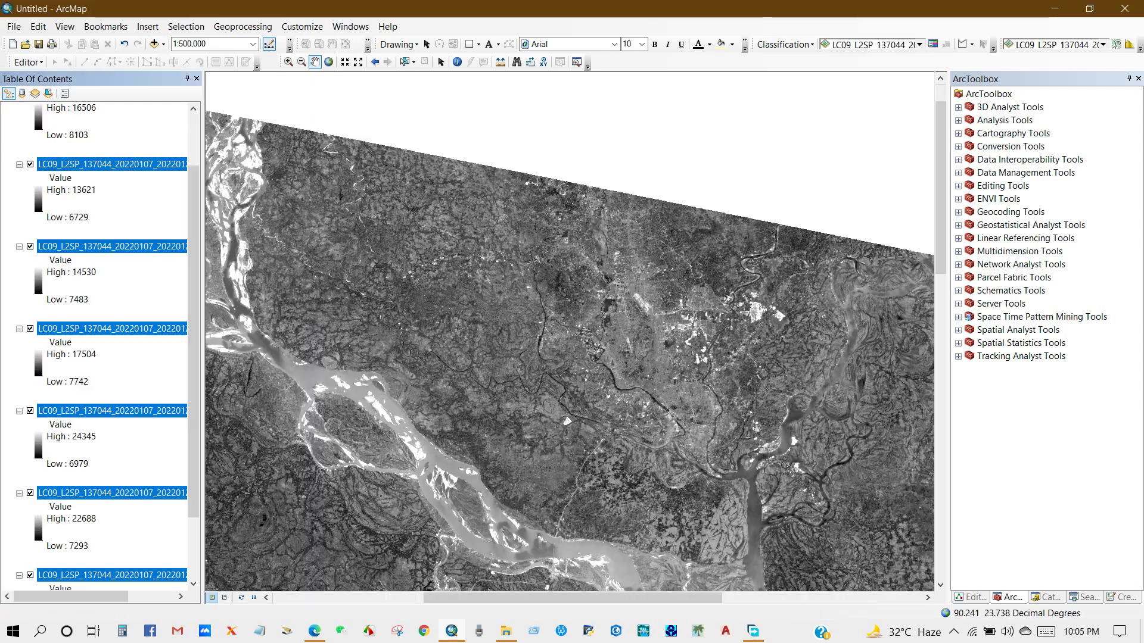
scroll(82, 204, "up", 2)
scroll(518, 274, "down", 2)
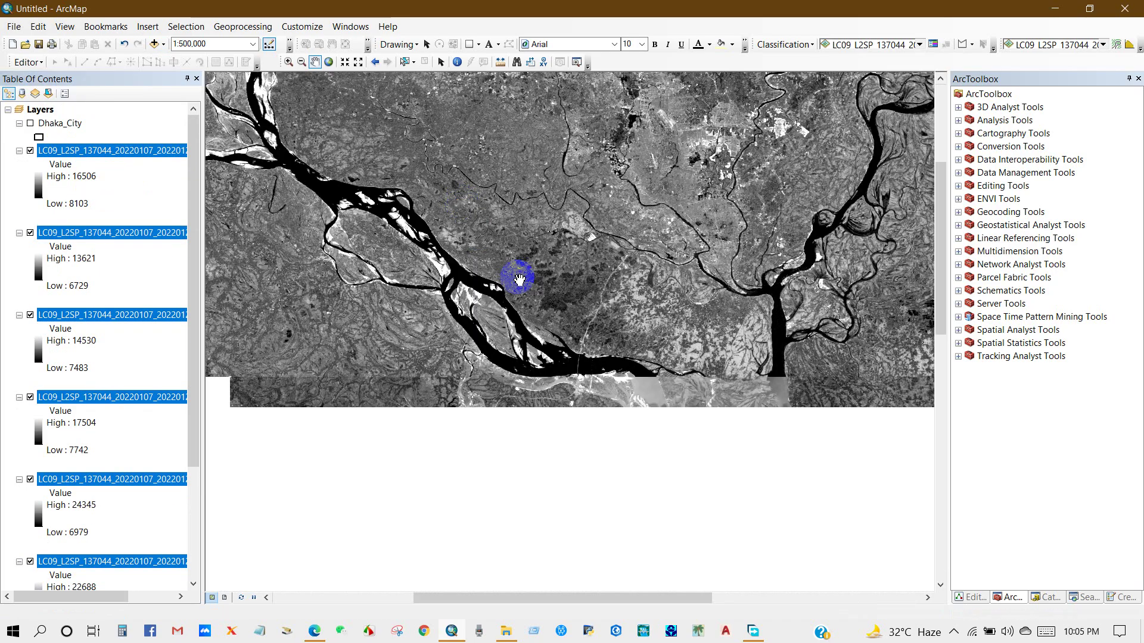
scroll(532, 296, "up", 3)
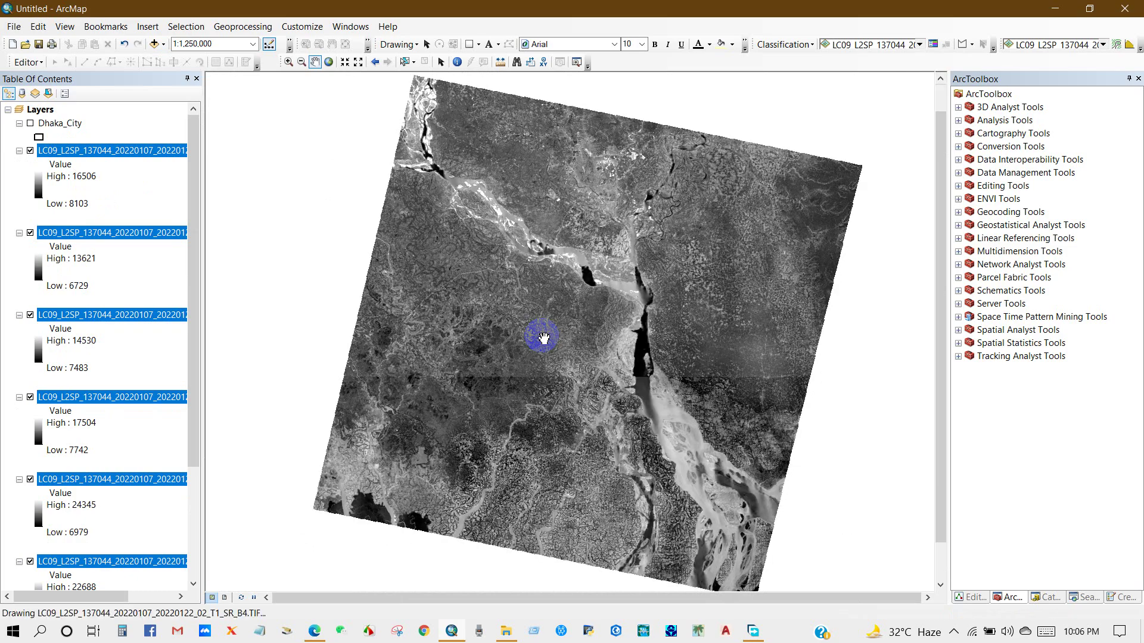
scroll(542, 331, "up", 1)
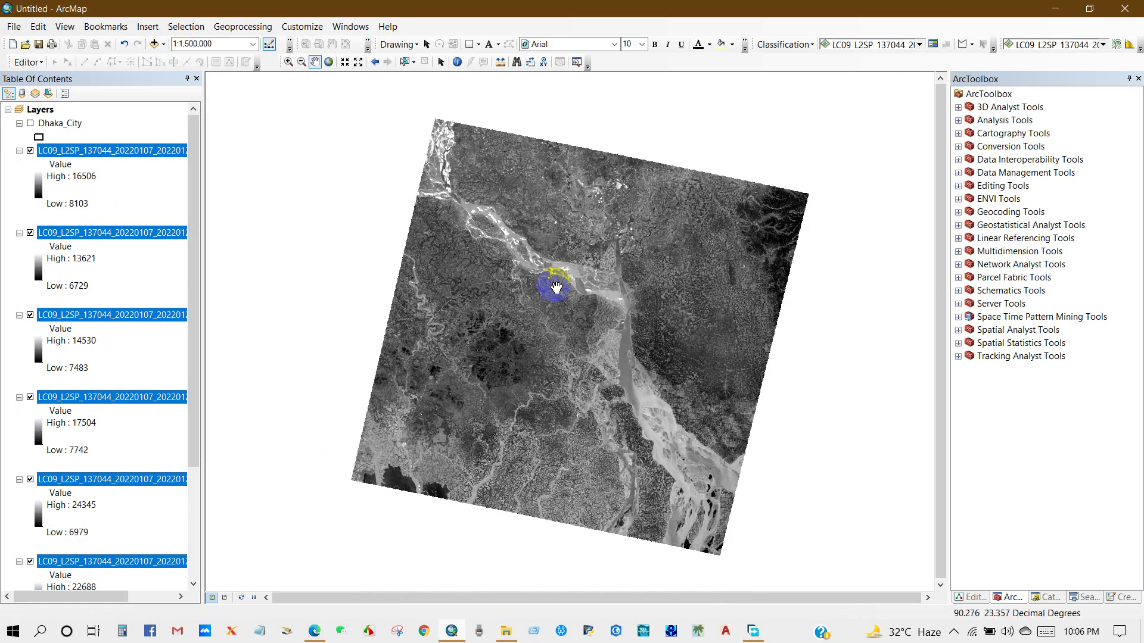
left_click(314, 631)
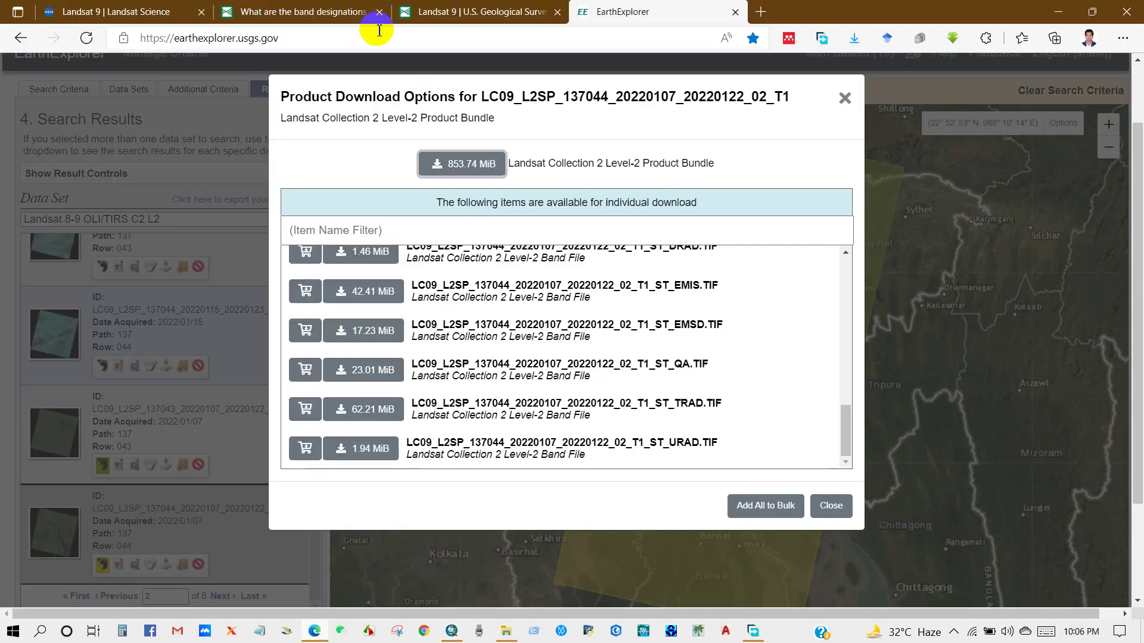
Go to the USGS band designations page and scroll down to the Landsat 8-9 section
left_click(291, 8)
scroll(276, 283, "up", 15)
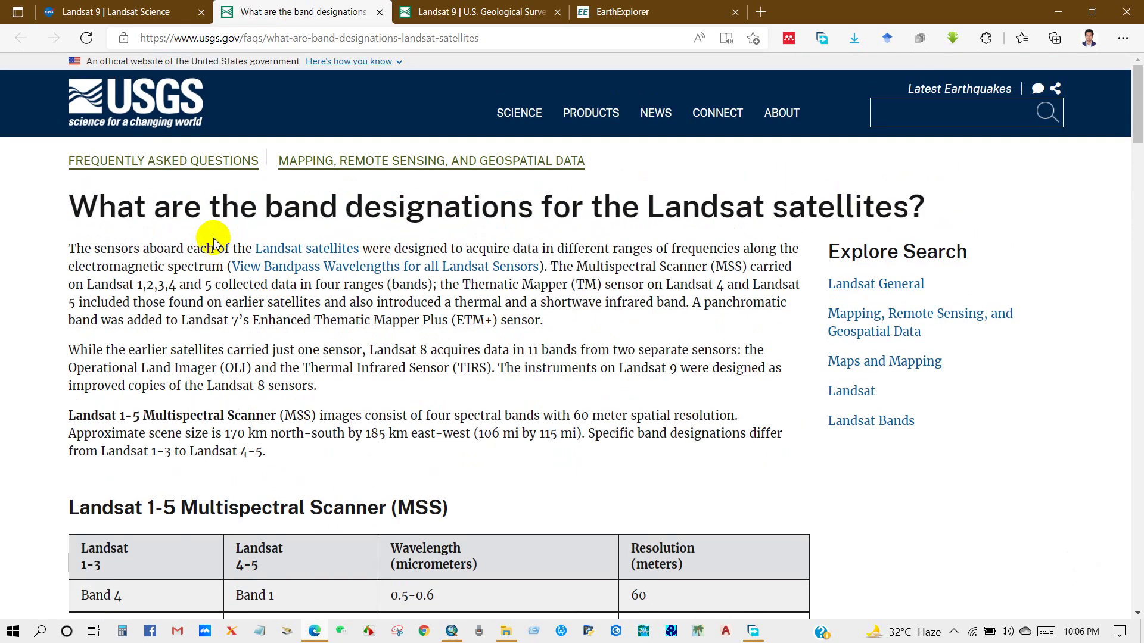
left_click_drag(481, 208, 906, 204)
scroll(274, 290, "down", 4)
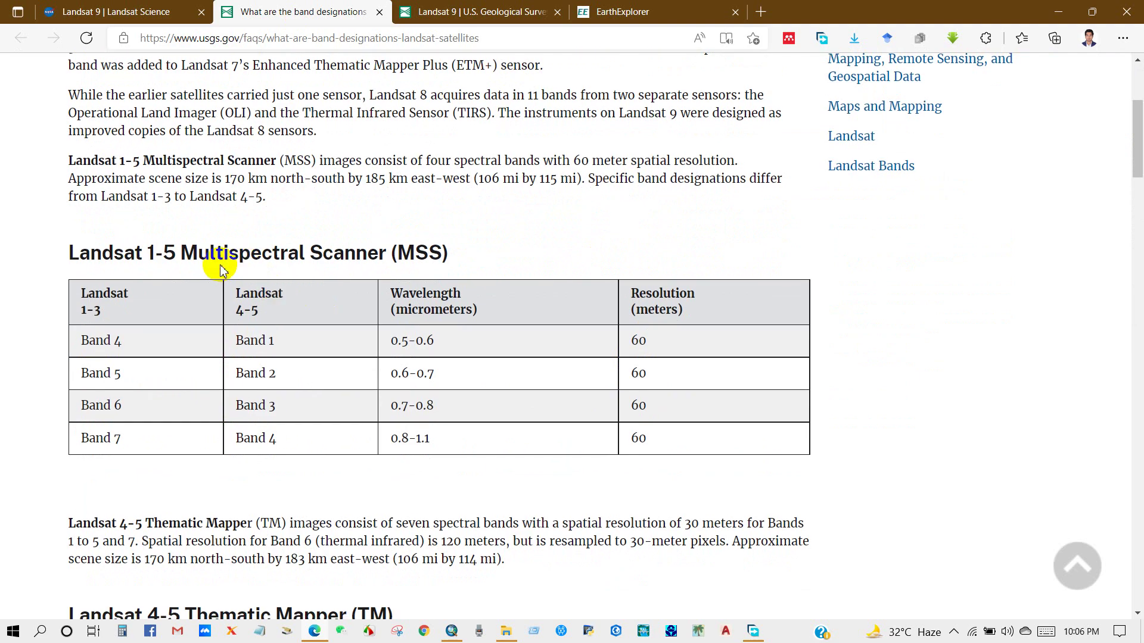
scroll(264, 297, "down", 7)
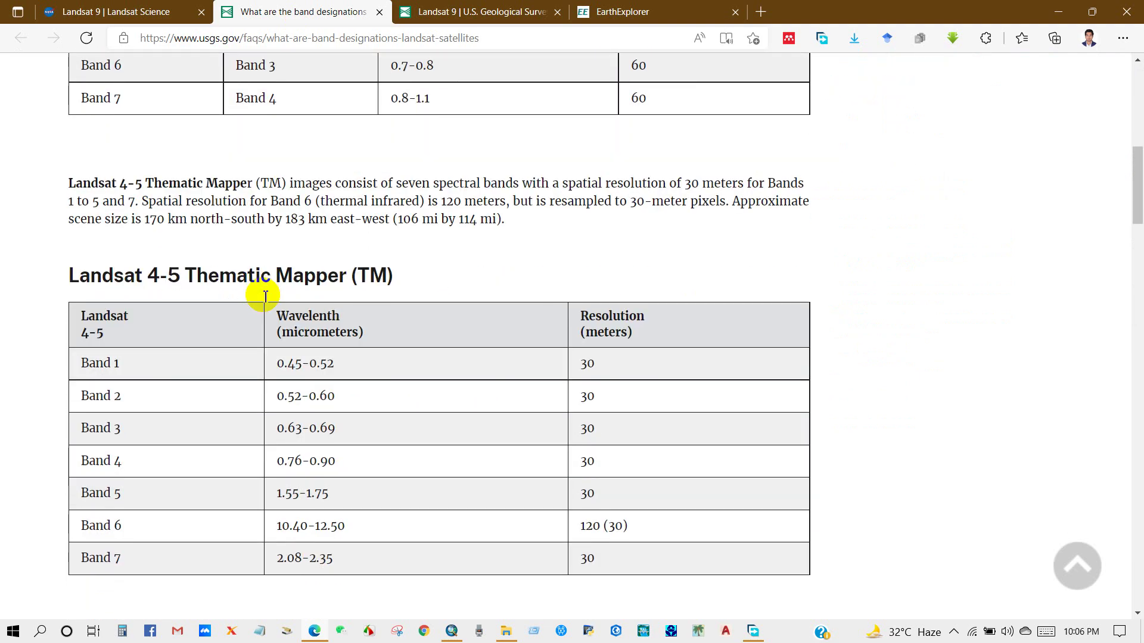
scroll(212, 260, "down", 8)
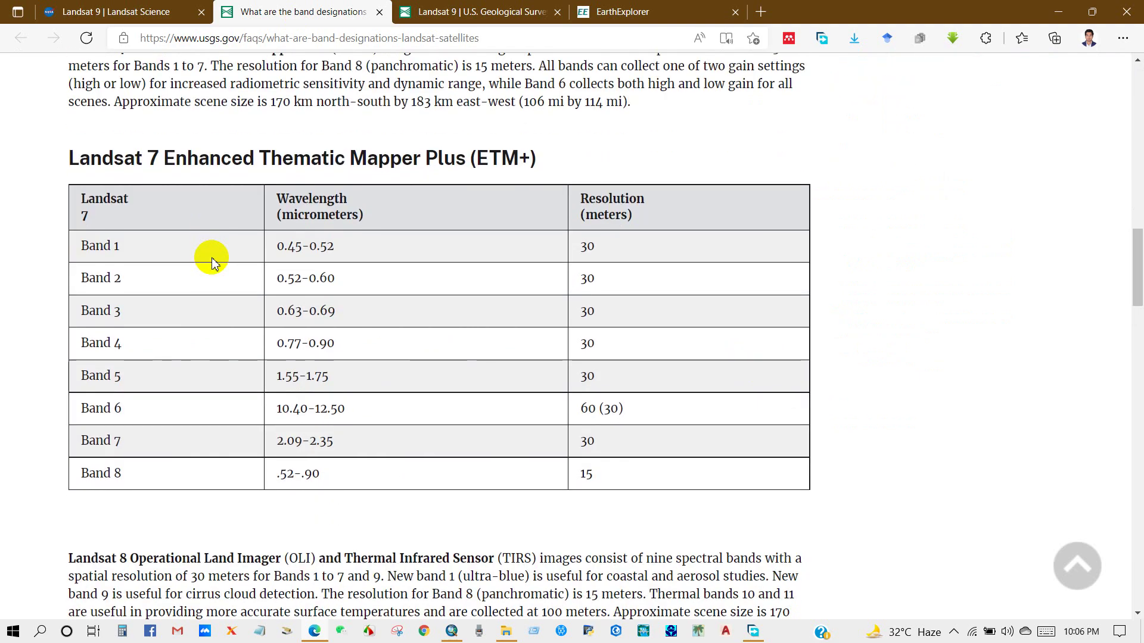
scroll(230, 262, "down", 10)
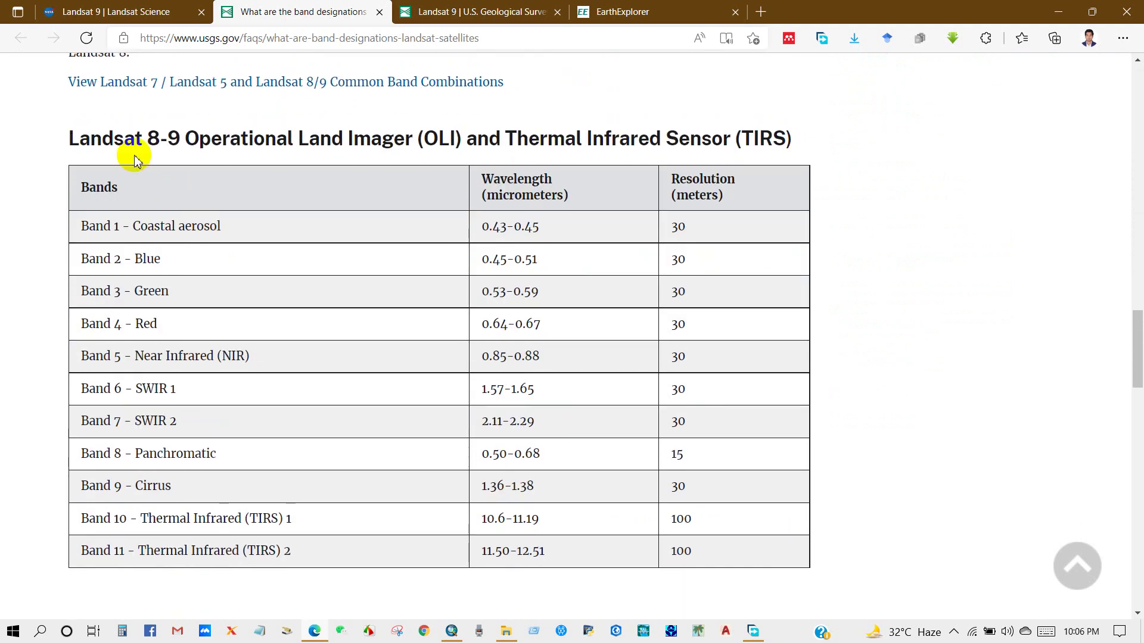
Highlight the Landsat 8-9 OLI/TIRS table heading, the Band 1 Coastal aerosol entry and the whole band table
left_click_drag(69, 132, 803, 129)
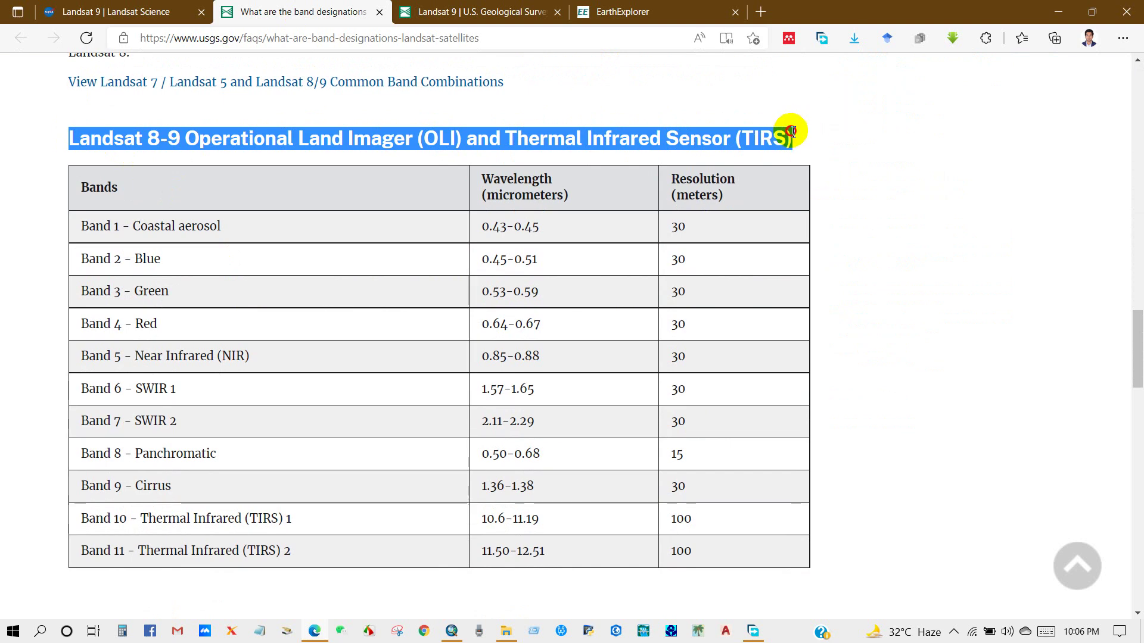
left_click(792, 132)
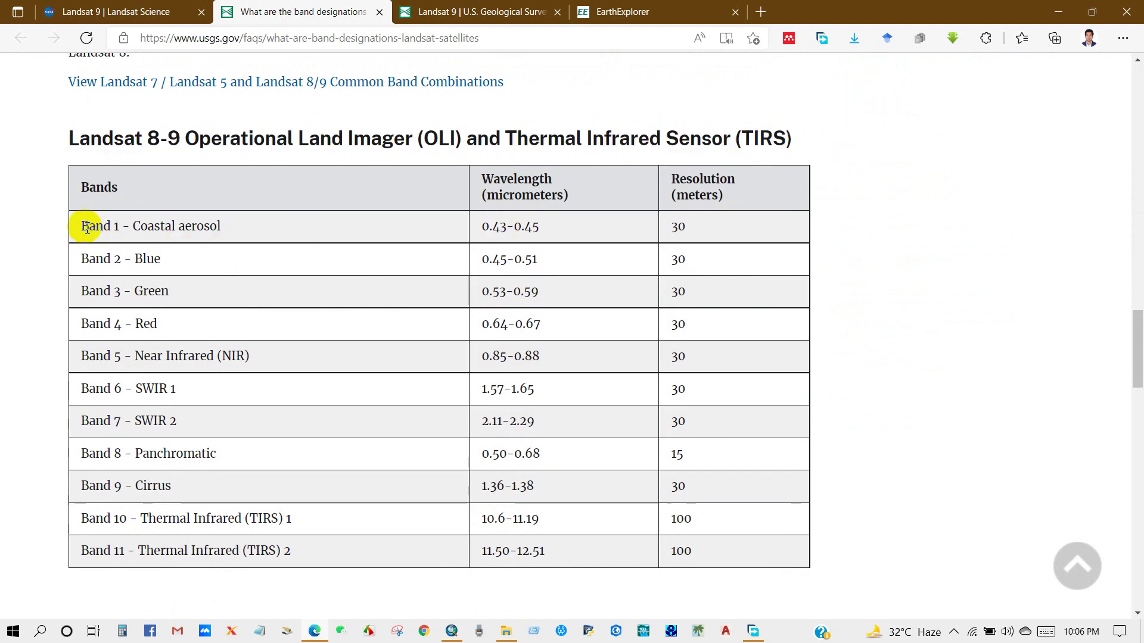
left_click_drag(83, 227, 230, 227)
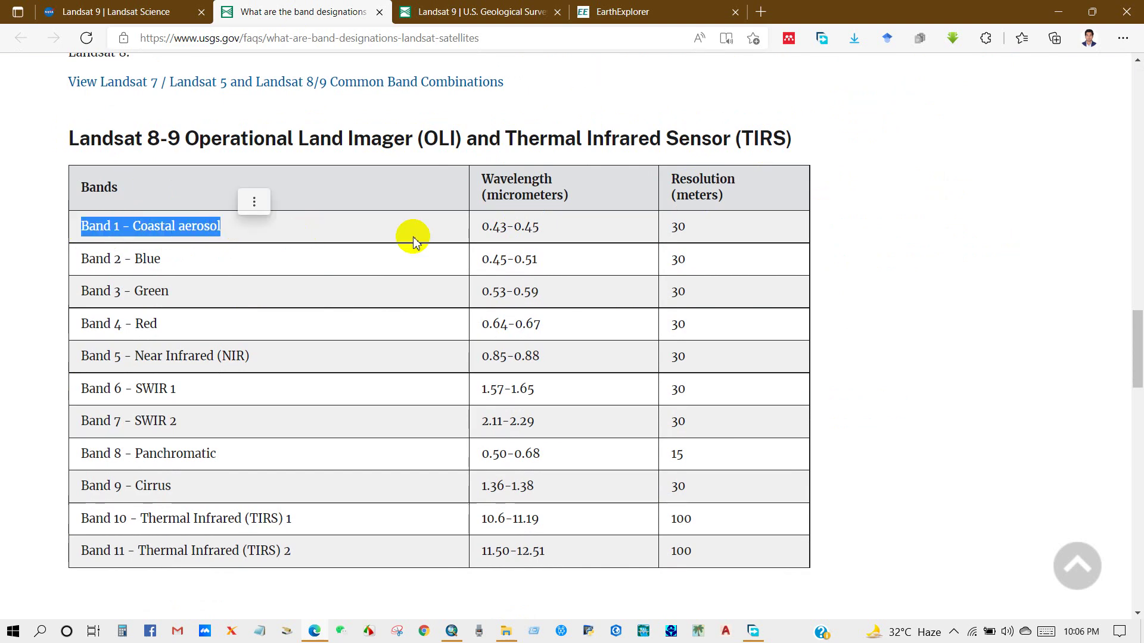
left_click(549, 184)
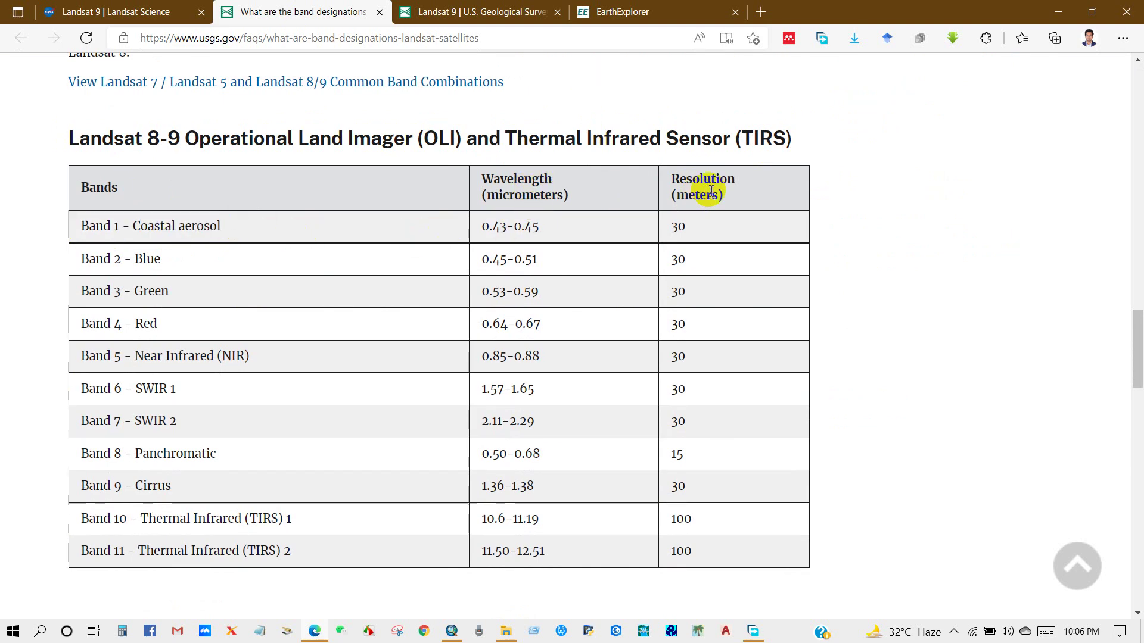
left_click_drag(95, 227, 681, 562)
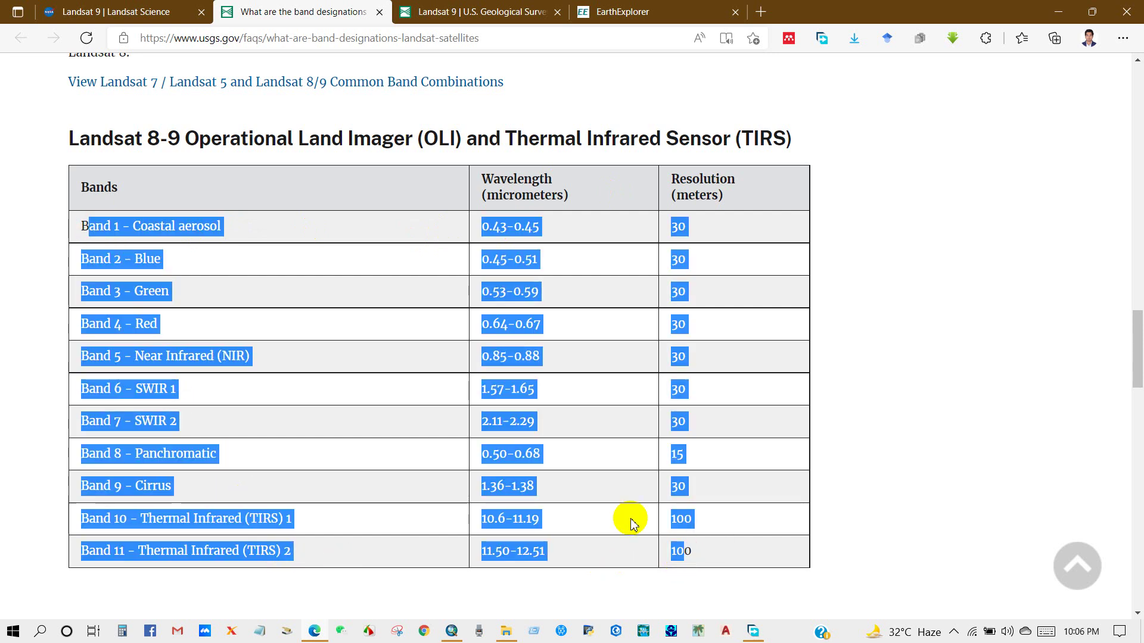
left_click(611, 507)
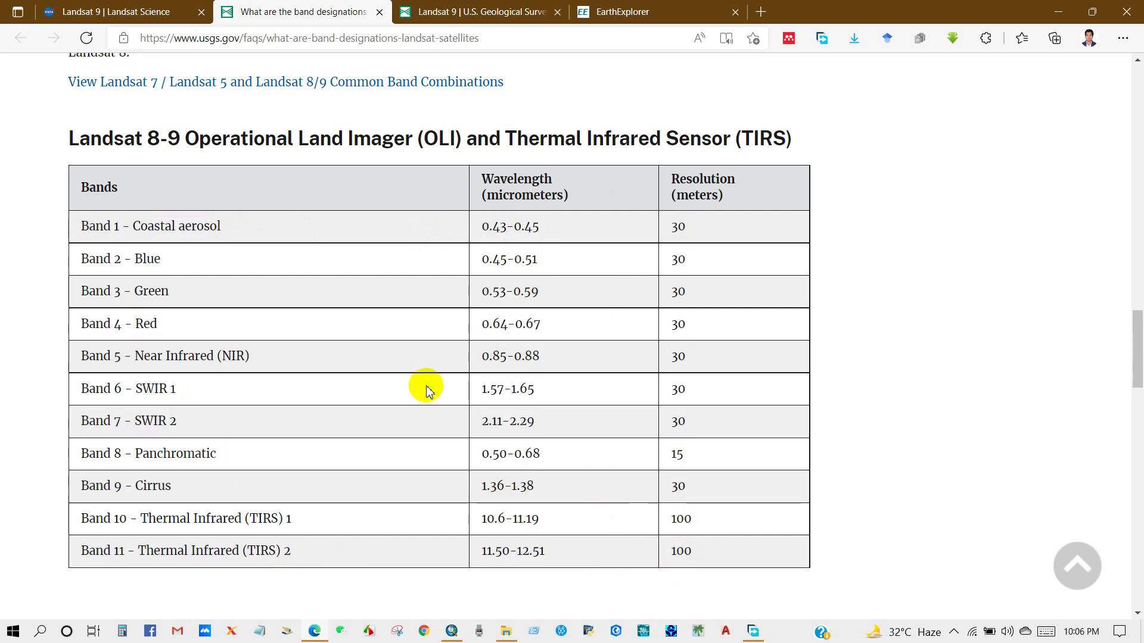
scroll(427, 390, "down", 3)
scroll(427, 390, "up", 4)
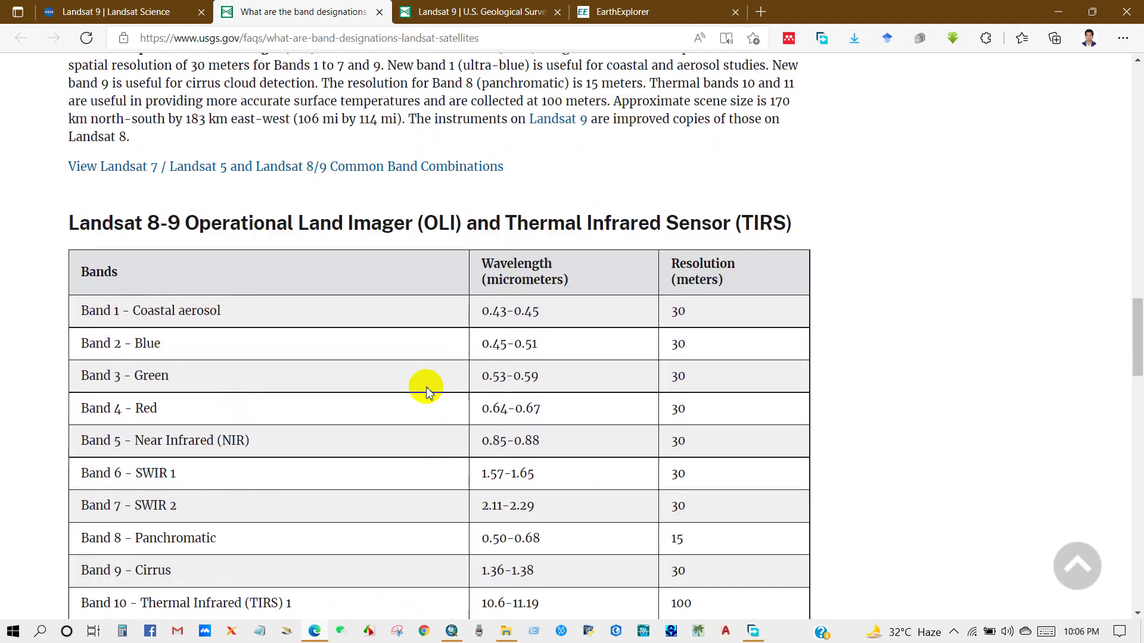
scroll(427, 390, "down", 1)
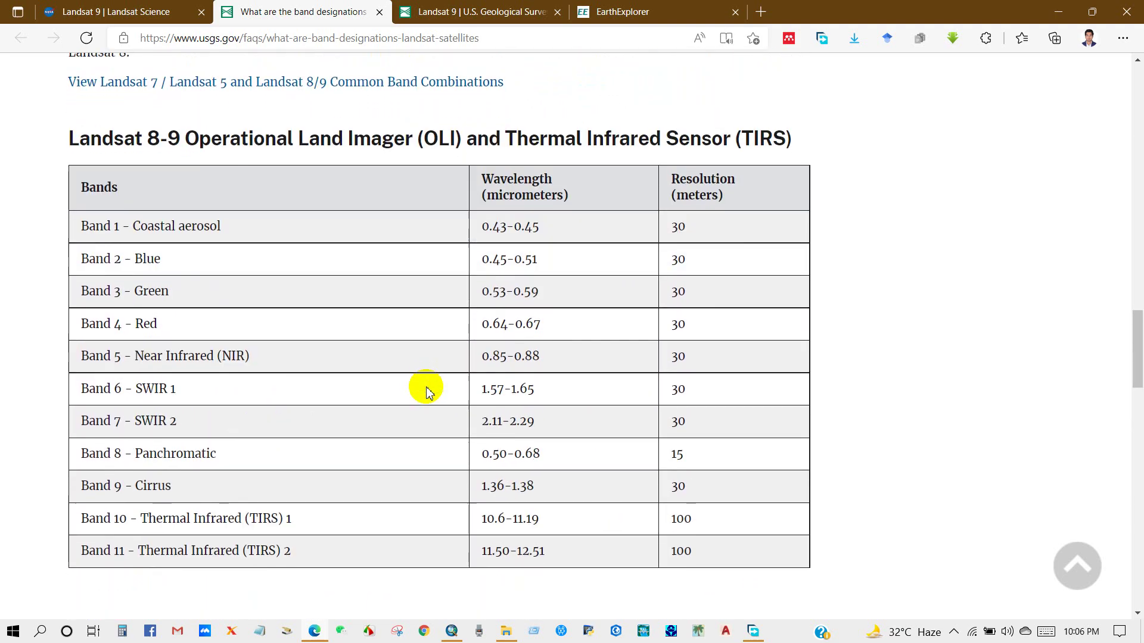
left_click(451, 631)
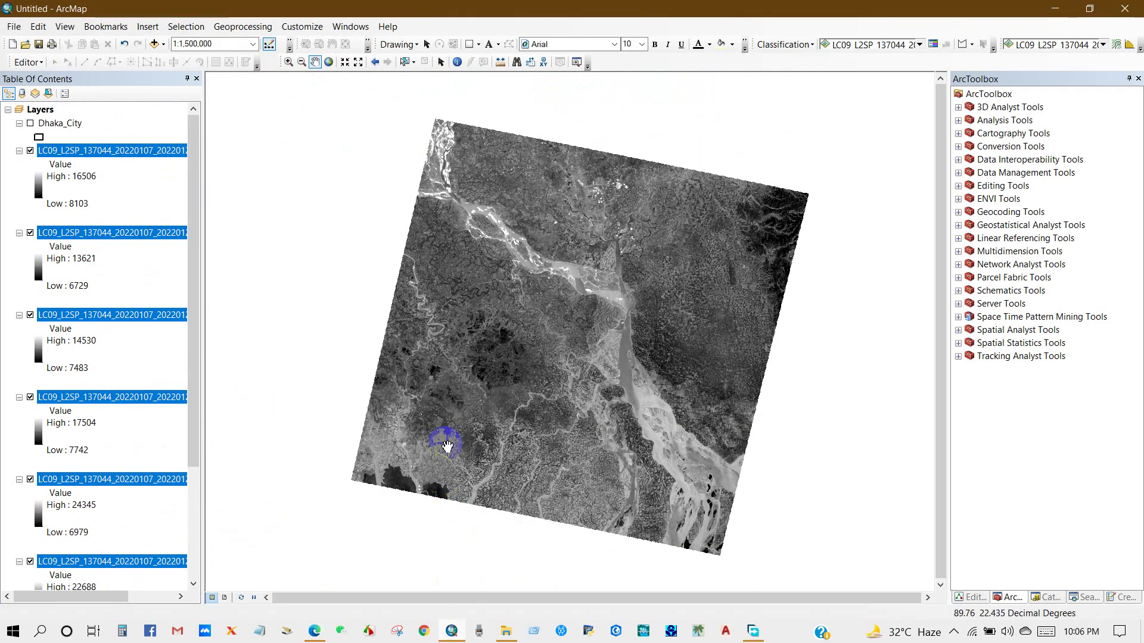
Via Windows > Image Analysis, composite the seven band layers and remove the individual bands
left_click(346, 27)
left_click(359, 139)
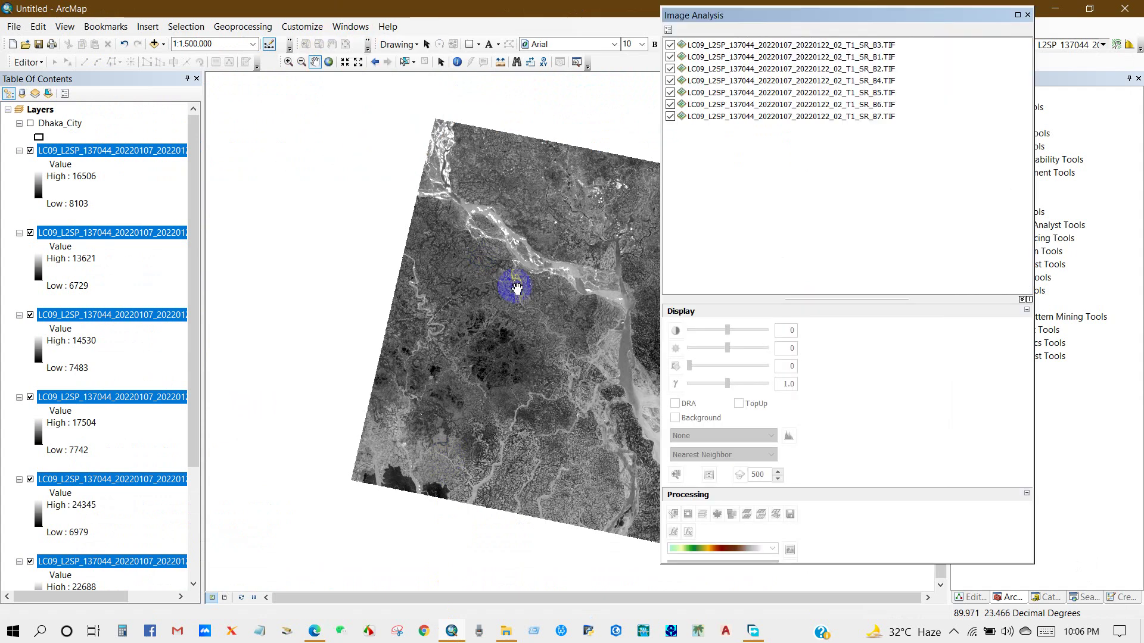
left_click_drag(762, 117, 704, 26)
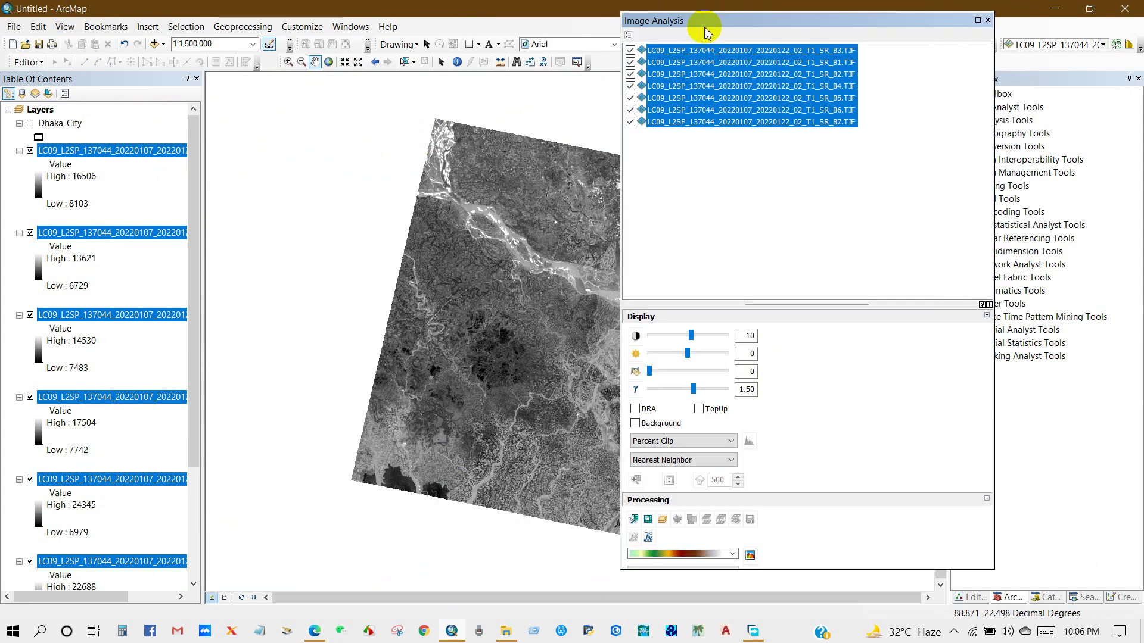
left_click(662, 520)
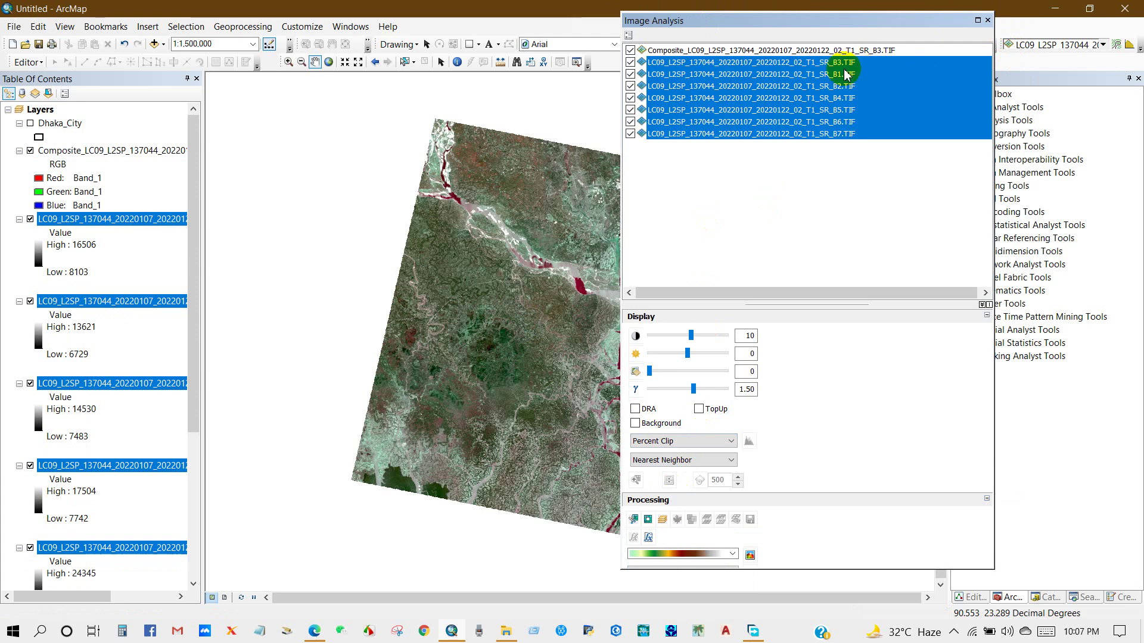
right_click(742, 85)
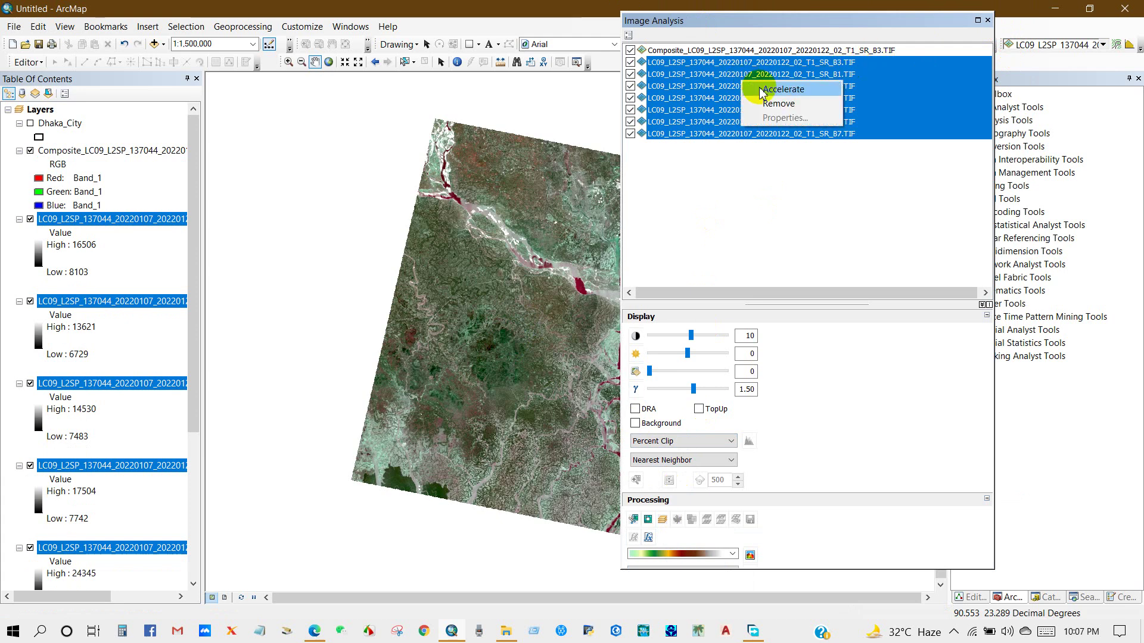
left_click(772, 106)
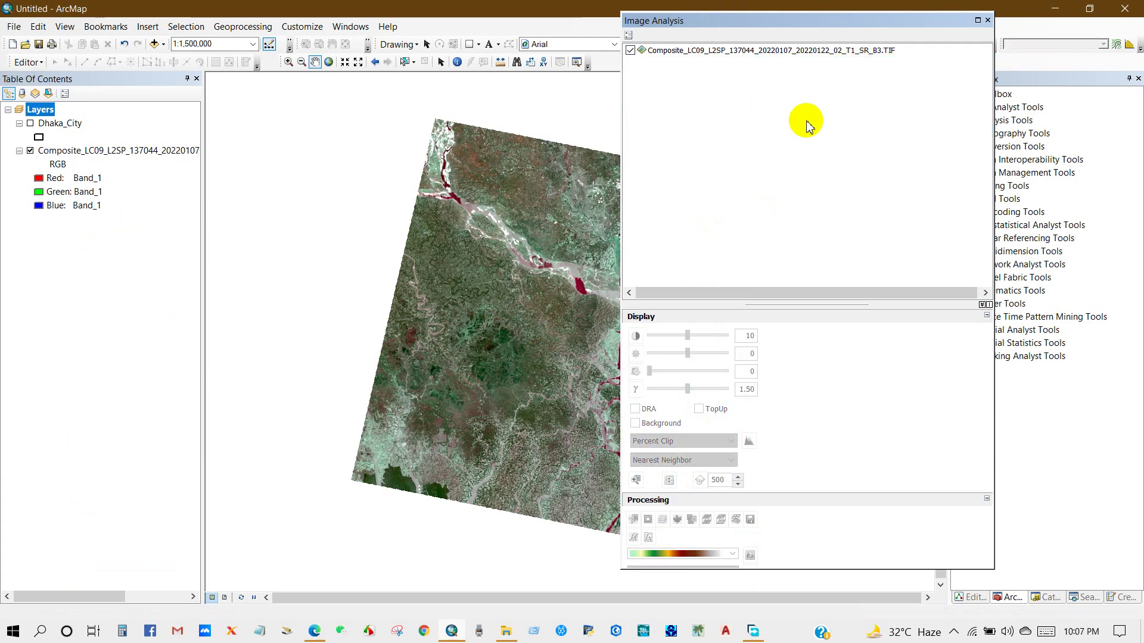
left_click(988, 22)
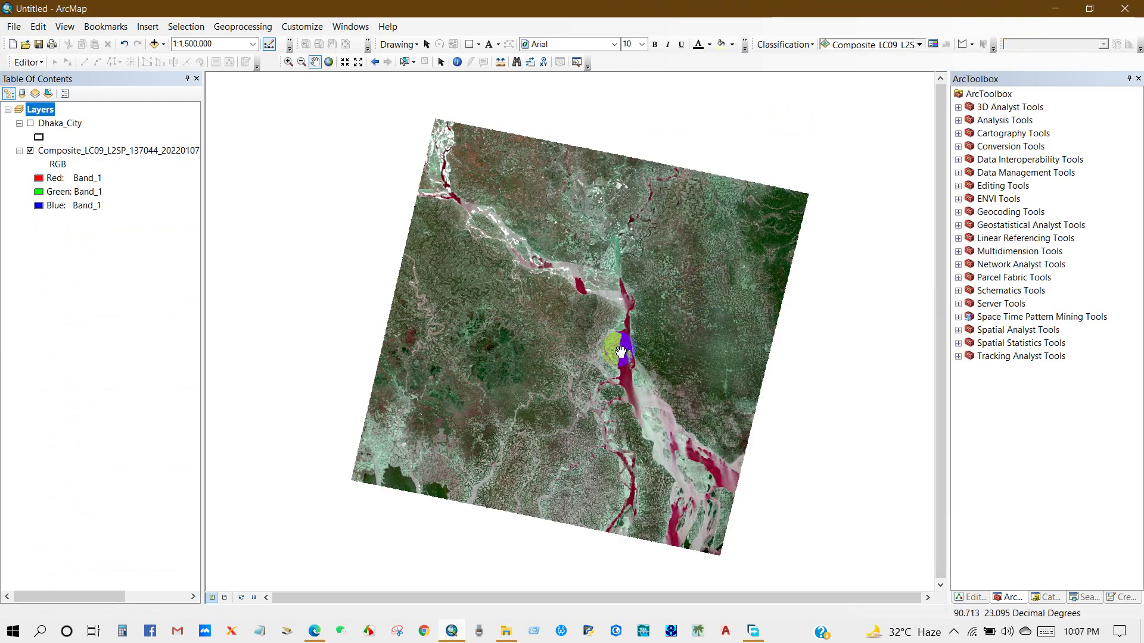
Recenter the composite, then mark the Band 4 - Red entry on the band designations page
left_click_drag(613, 327, 567, 347)
scroll(567, 347, "up", 2)
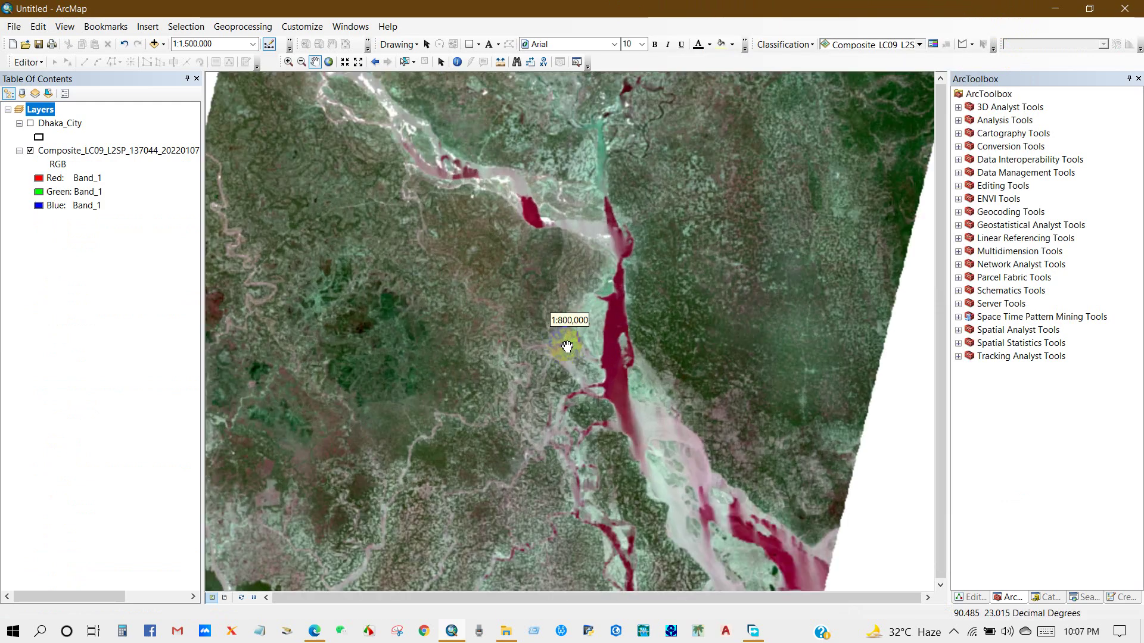
scroll(564, 349, "down", 1)
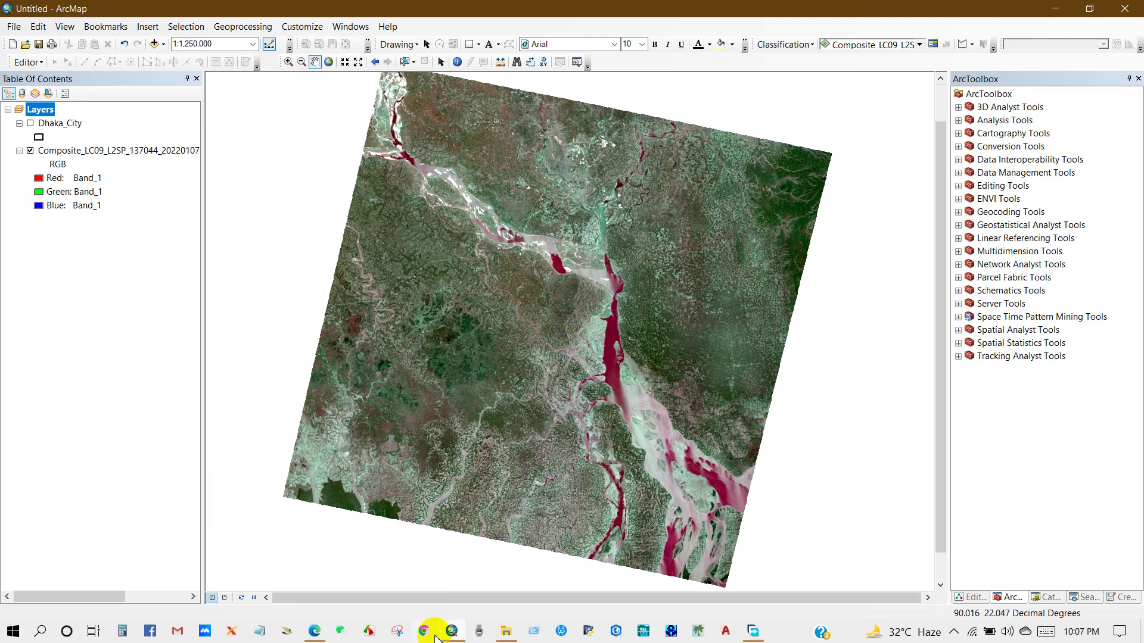
left_click(314, 631)
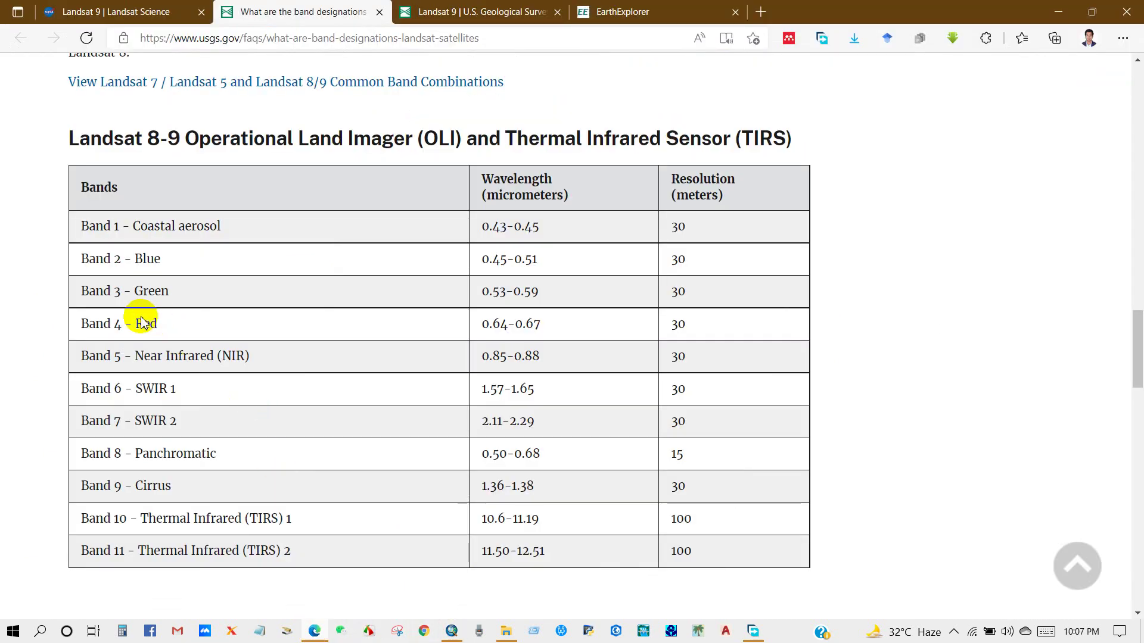
left_click_drag(124, 323, 90, 324)
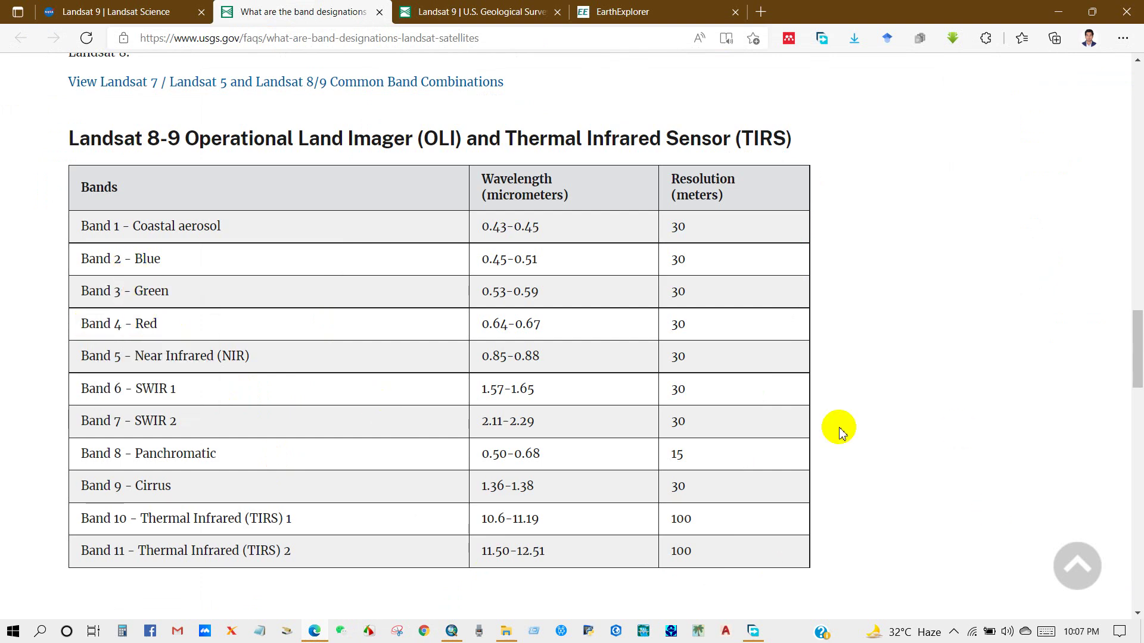
left_click(451, 631)
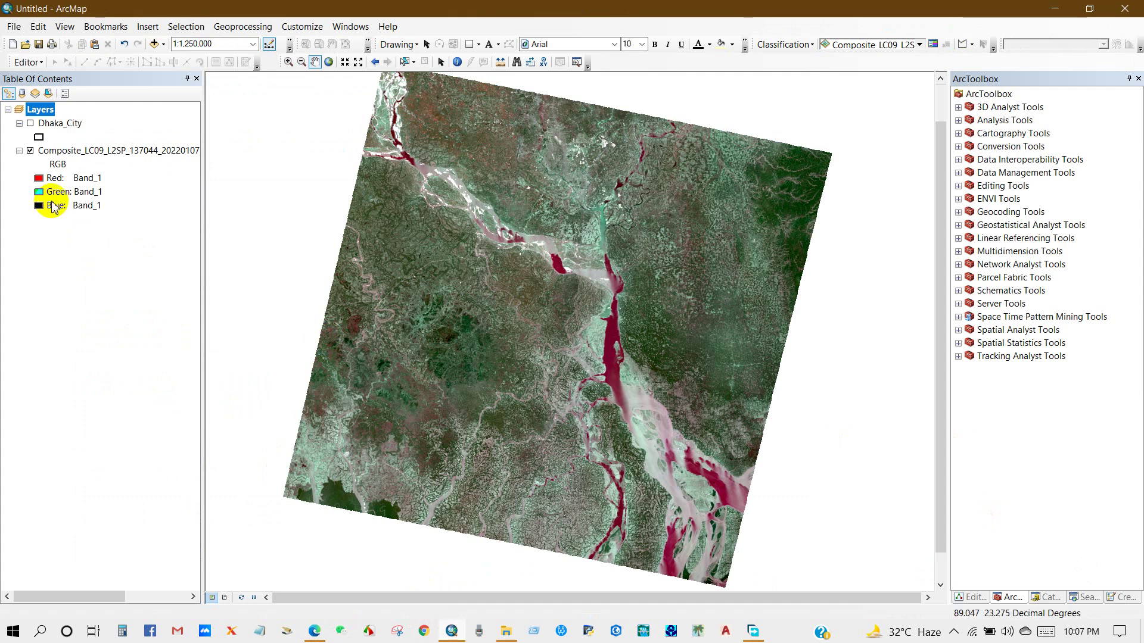
Assign different bands to the composite's red, green and blue channels
left_click(38, 179)
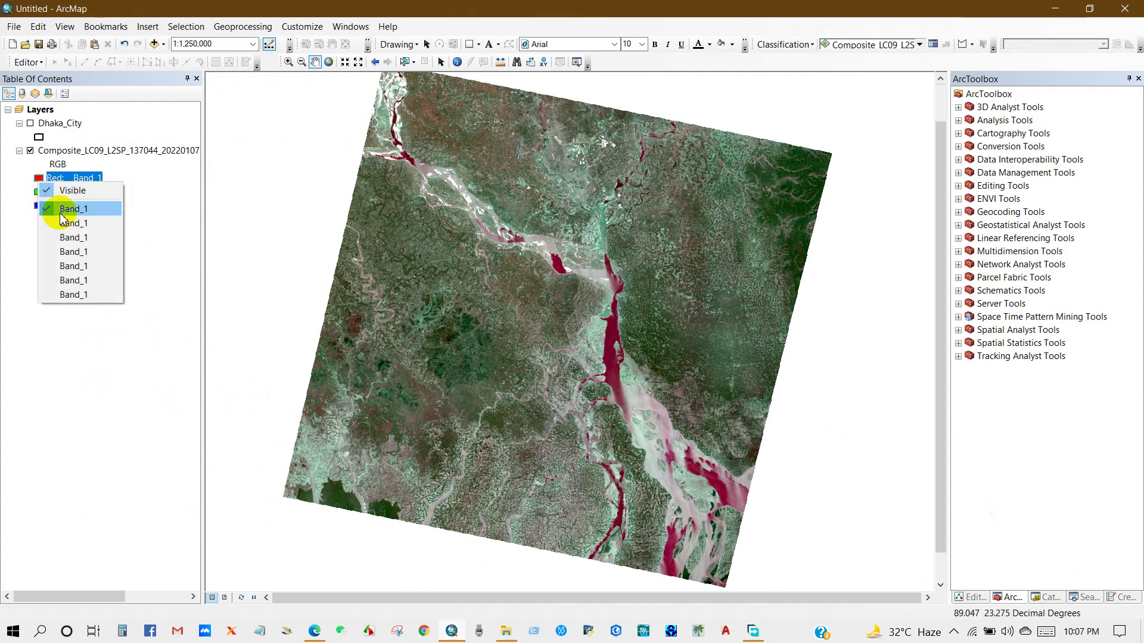
left_click(69, 250)
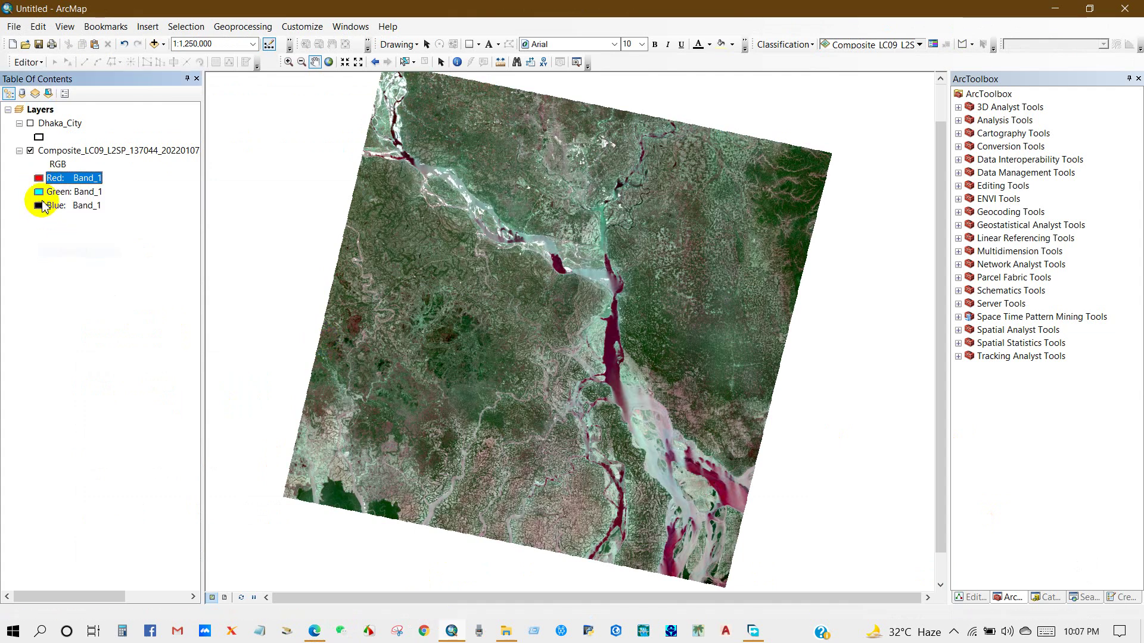
left_click(38, 194)
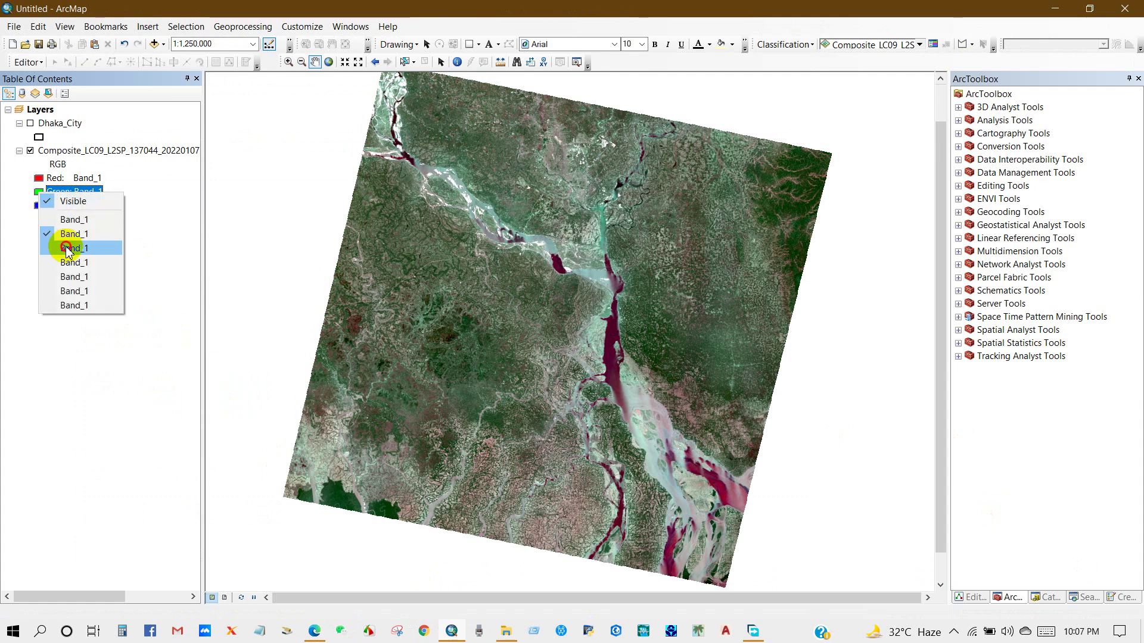
left_click(70, 248)
left_click(38, 205)
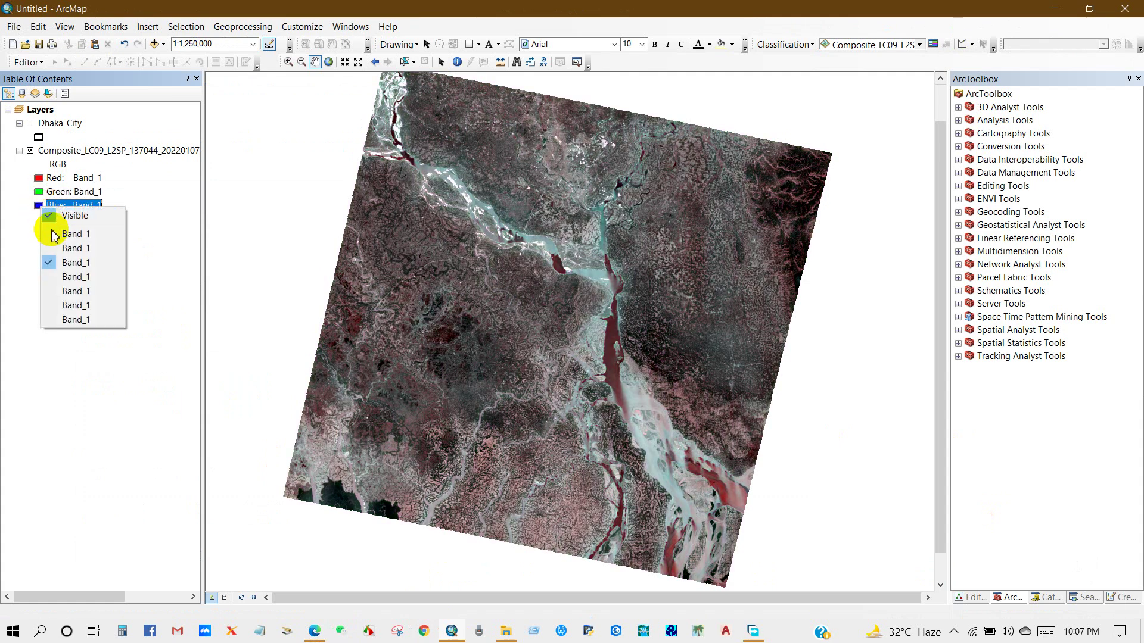
left_click(68, 249)
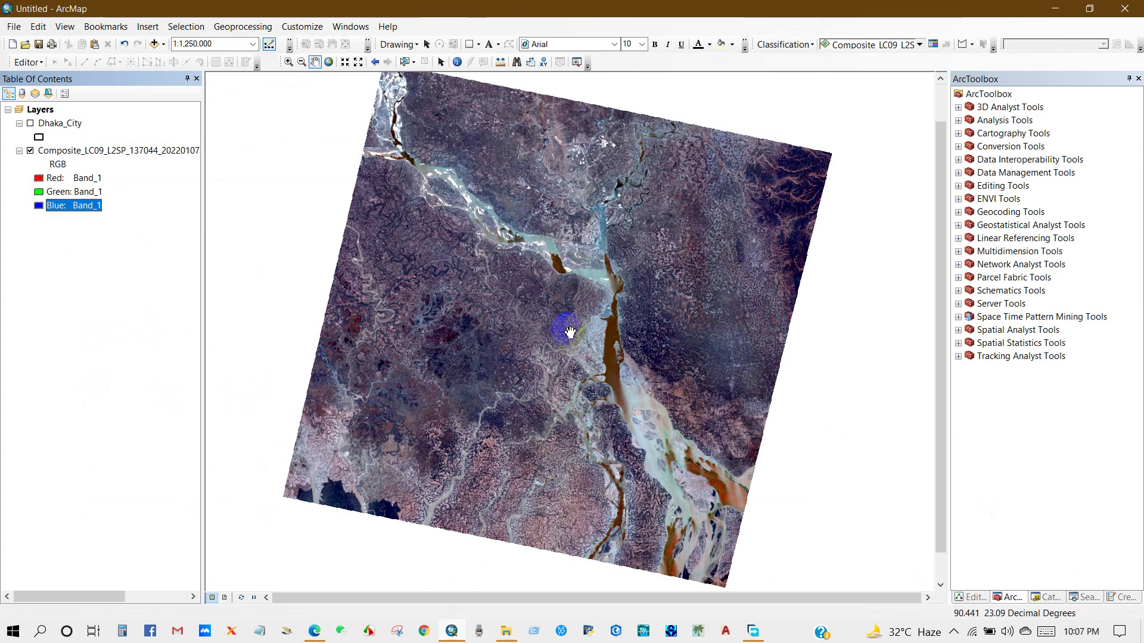
scroll(570, 332, "up", 3)
scroll(224, 281, "down", 3)
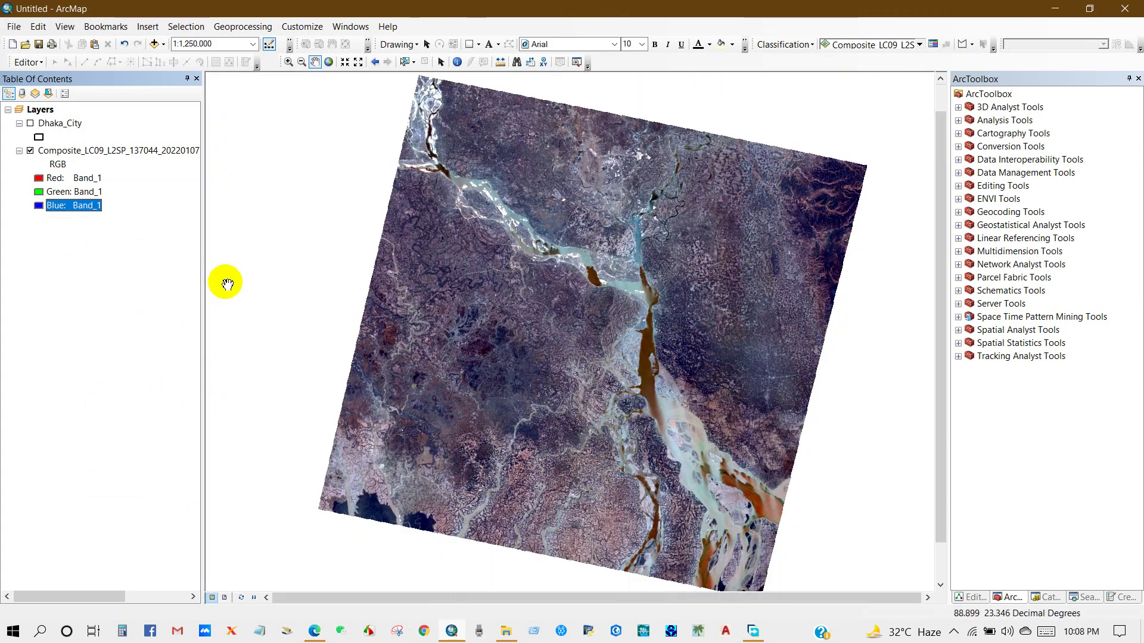
scroll(524, 377, "up", 4)
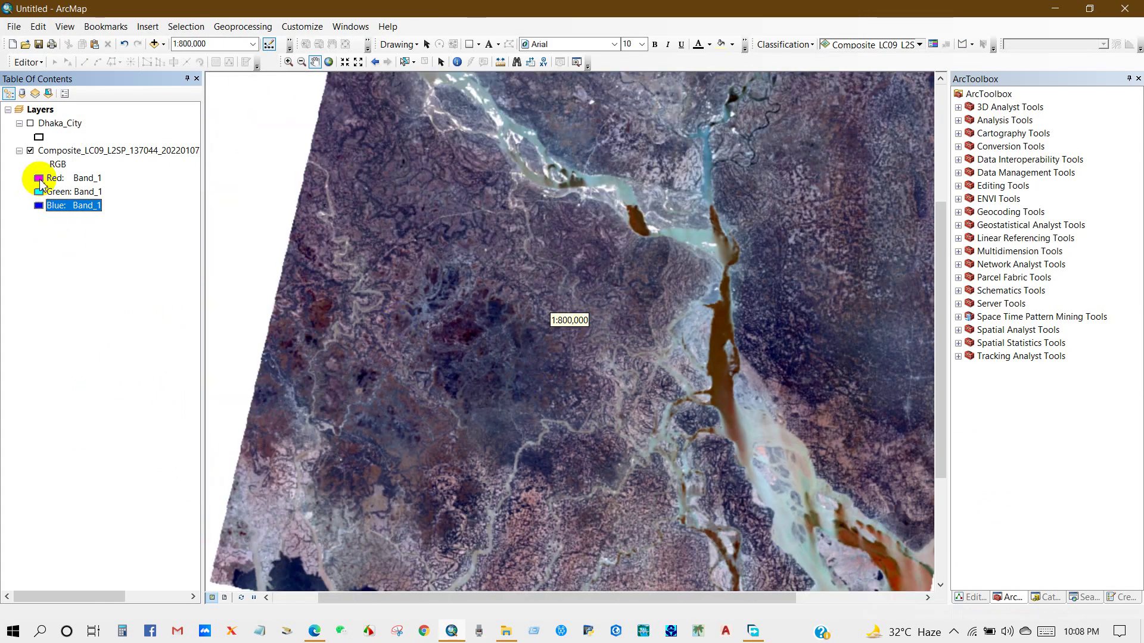
Reassign the red, green and blue channel bands again and recenter the whole scene
left_click(38, 177)
left_click(71, 236)
left_click(38, 191)
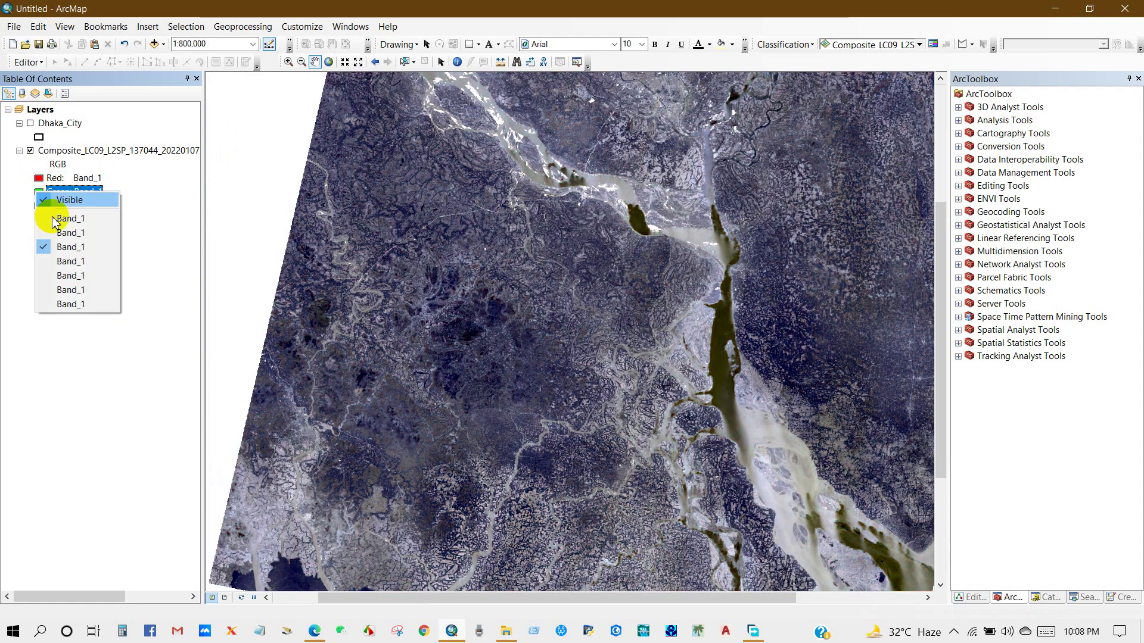
left_click(66, 234)
left_click(39, 205)
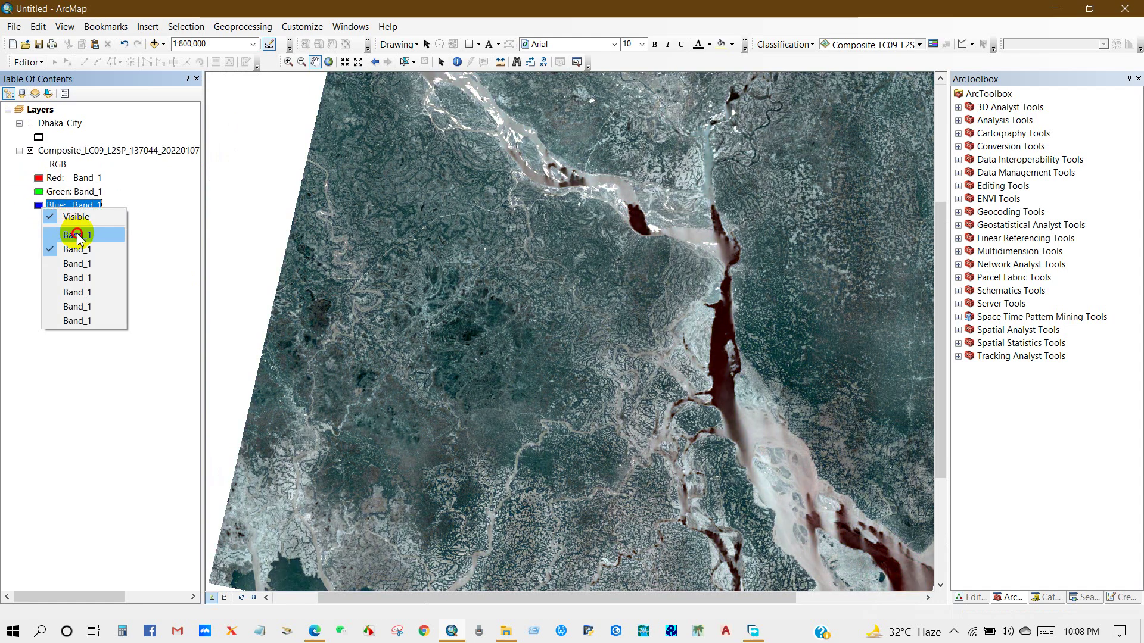
left_click(66, 233)
scroll(600, 364, "down", 2)
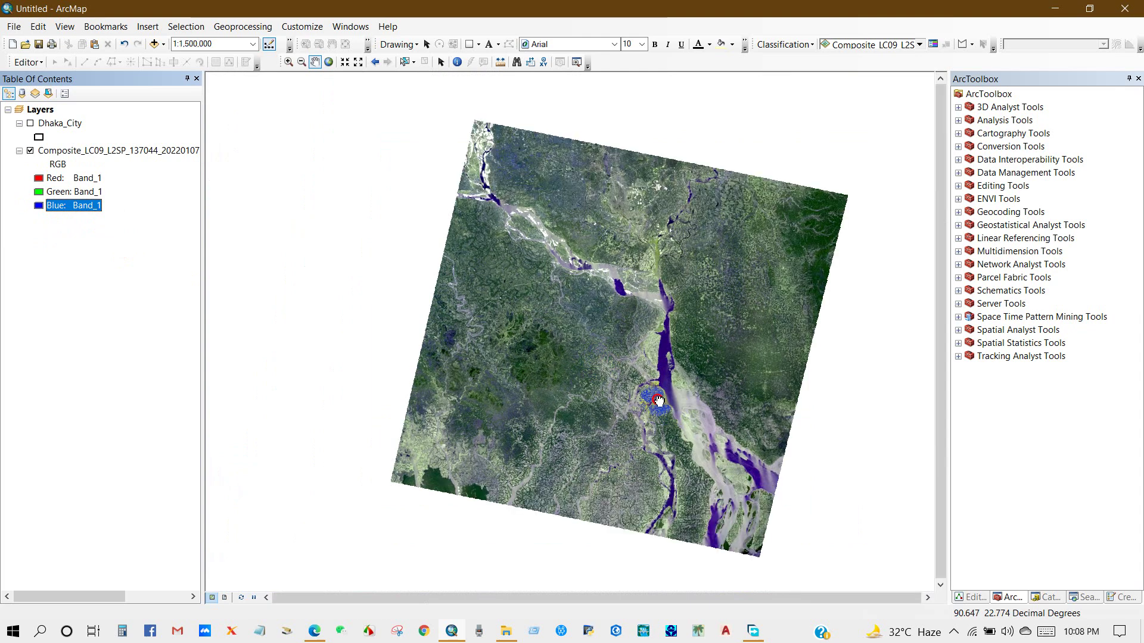
left_click_drag(596, 305, 523, 323)
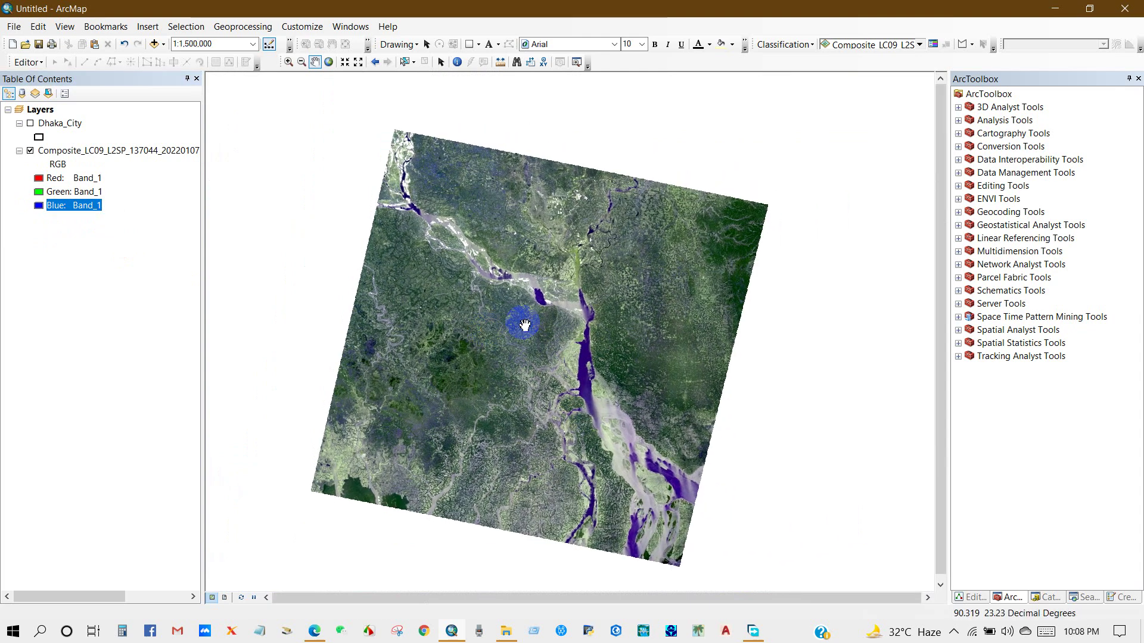
left_click(30, 124)
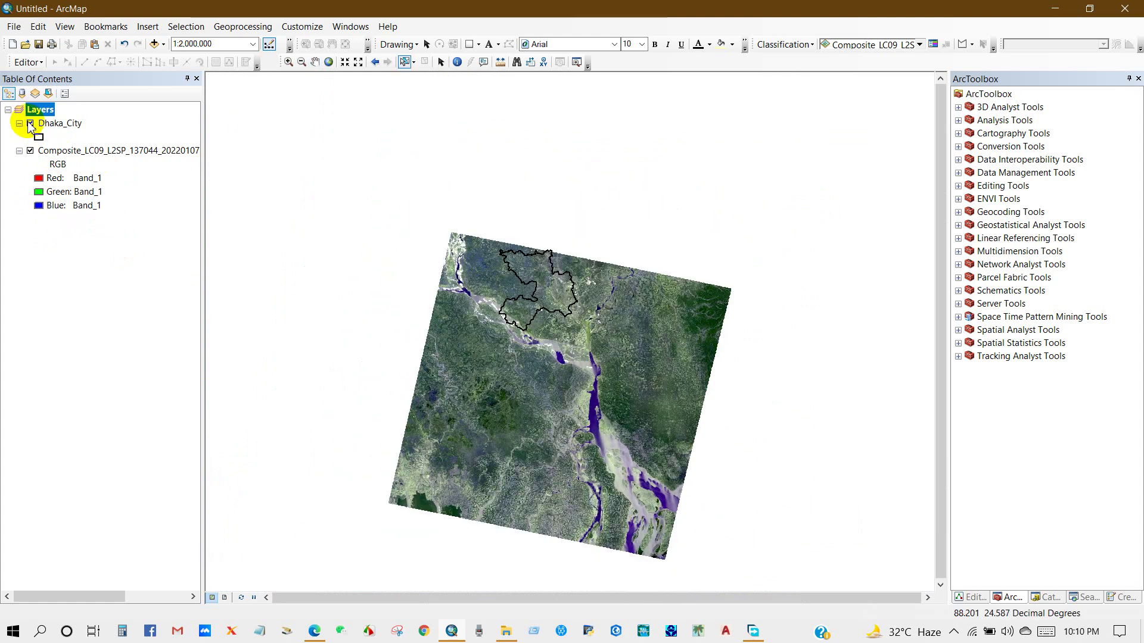
left_click(30, 123)
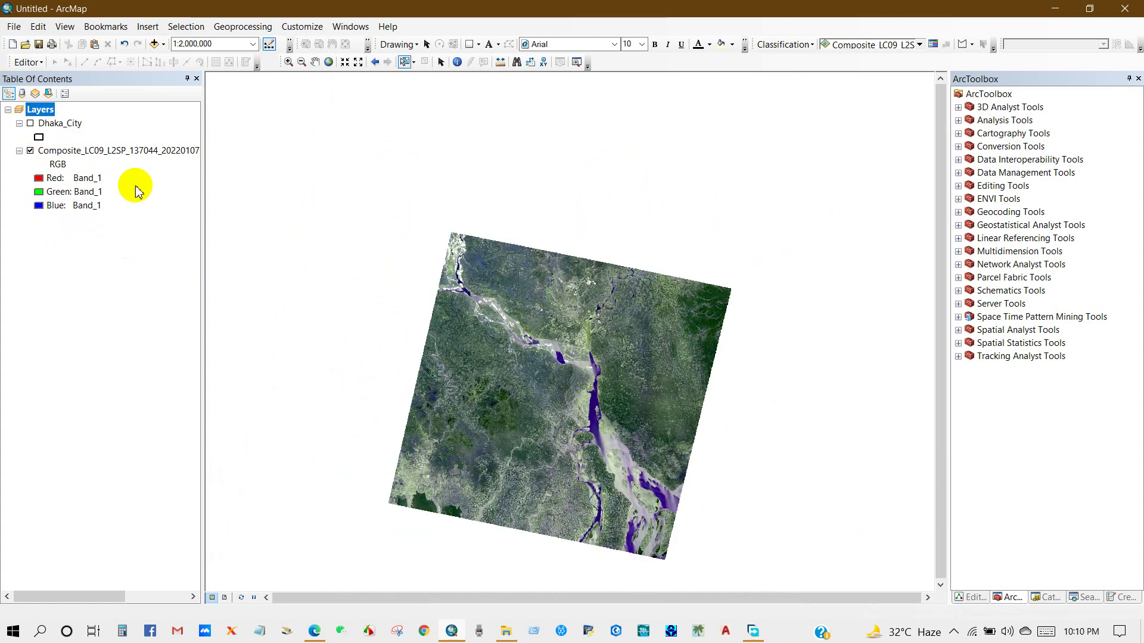
left_click(312, 62)
scroll(621, 414, "up", 2)
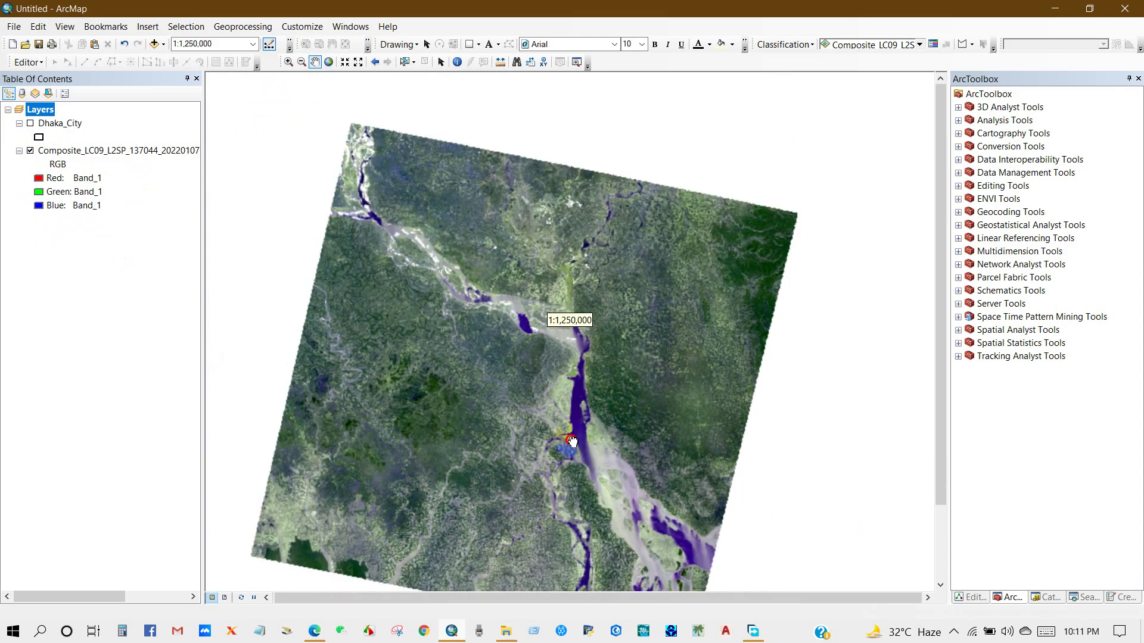
scroll(591, 405, "down", 1)
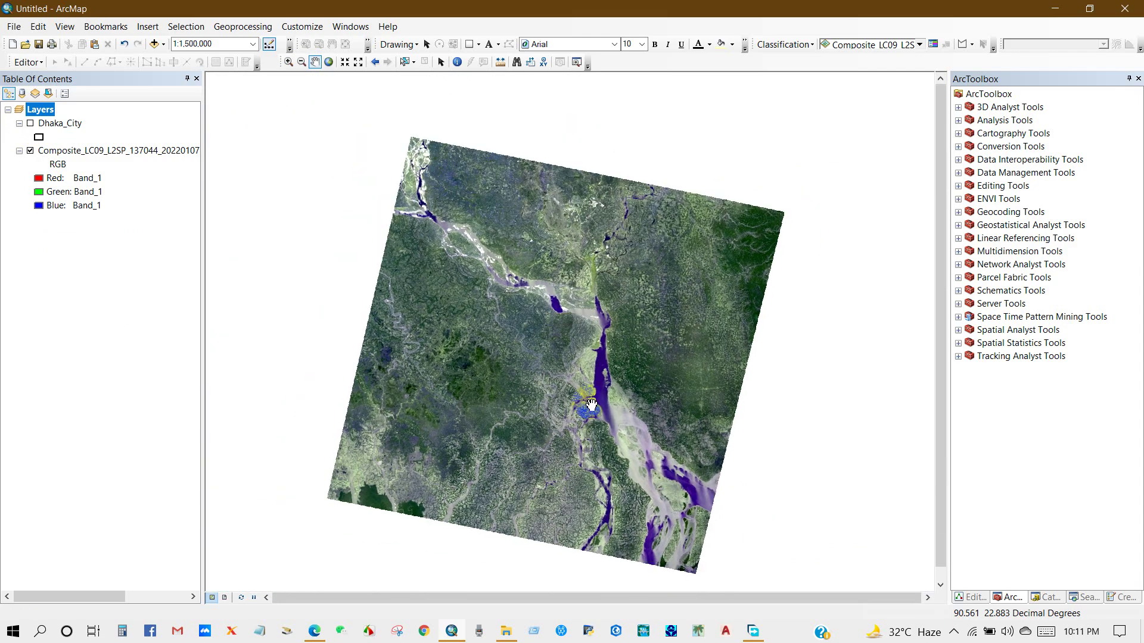